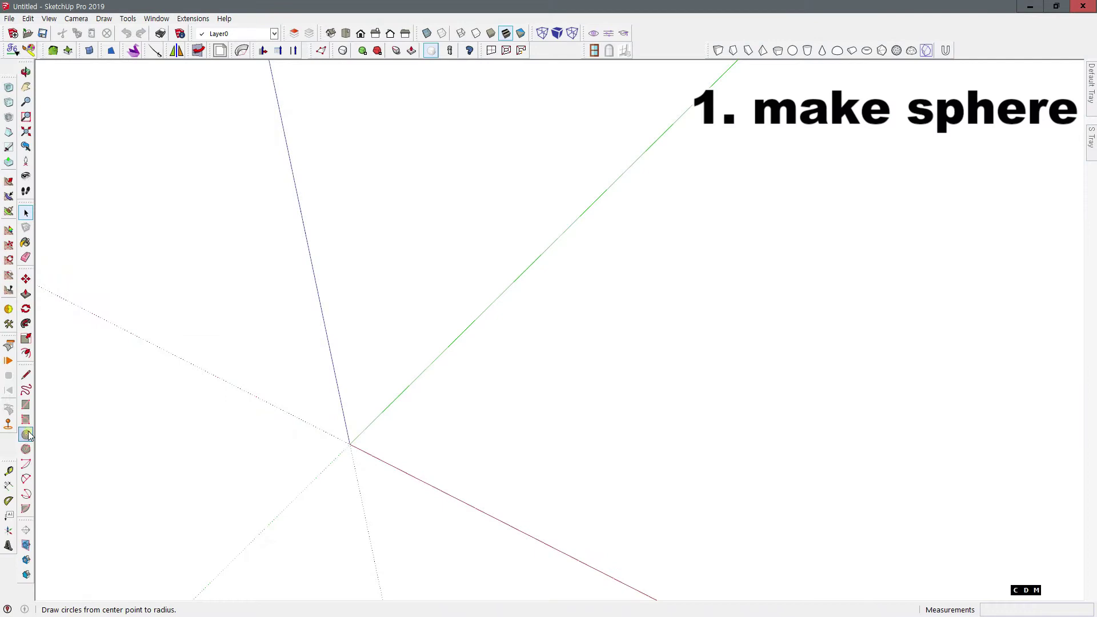
Draw a flat 60-sided circle centred on the origin with a radius of 50000 mm
{"action": "left_click", "coordinate": [27, 435]}
{"action": "left_click", "coordinate": [350, 444]}
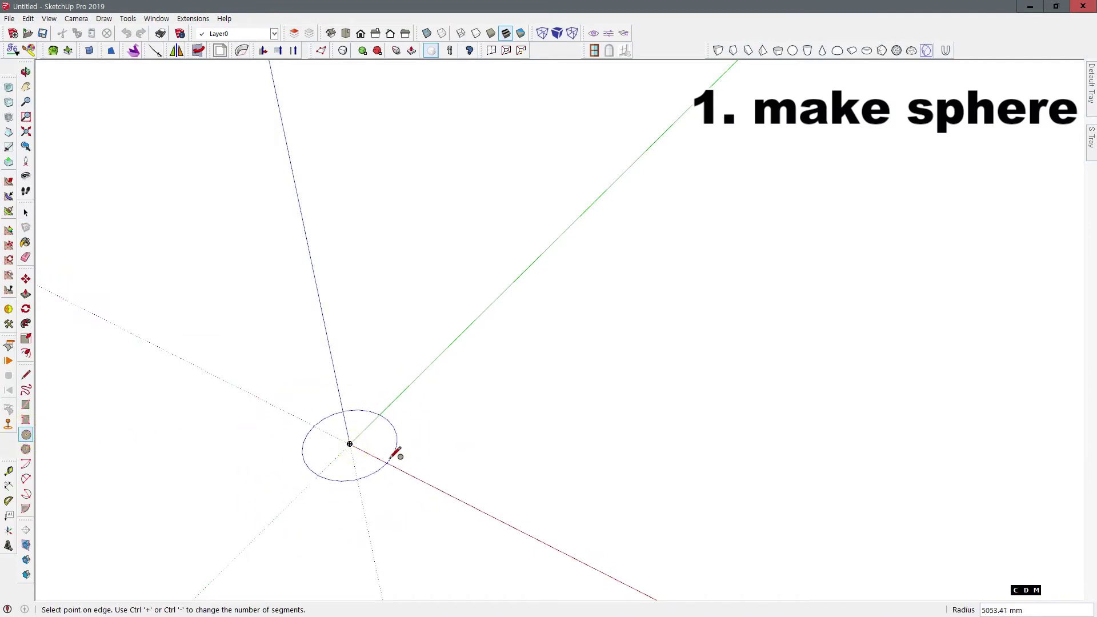
{"action": "left_click", "coordinate": [347, 436]}
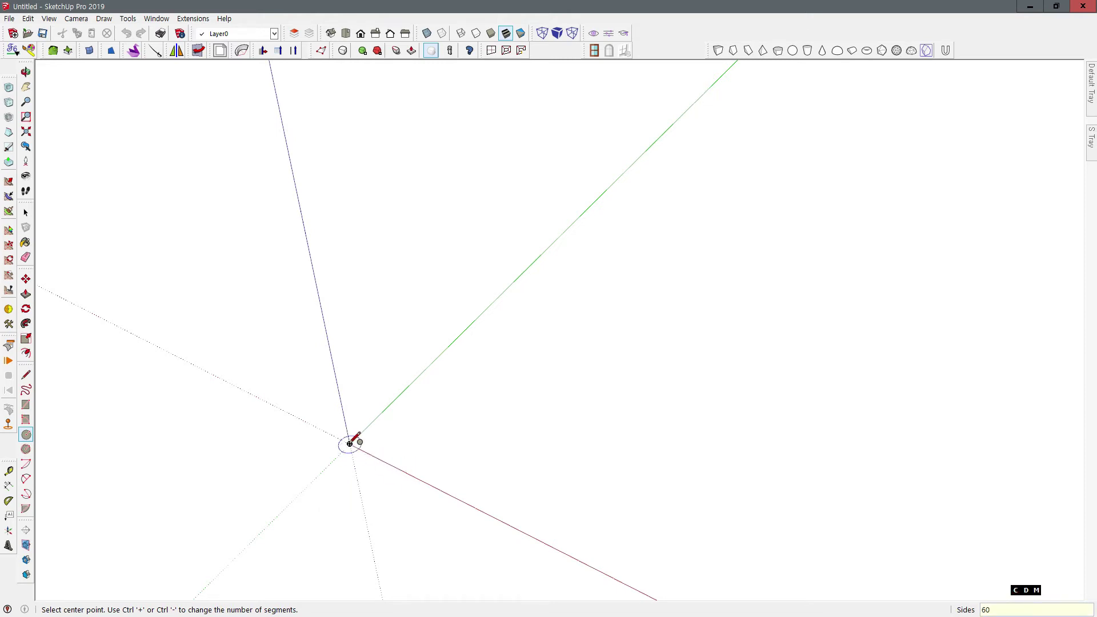
{"action": "left_click", "coordinate": [349, 444]}
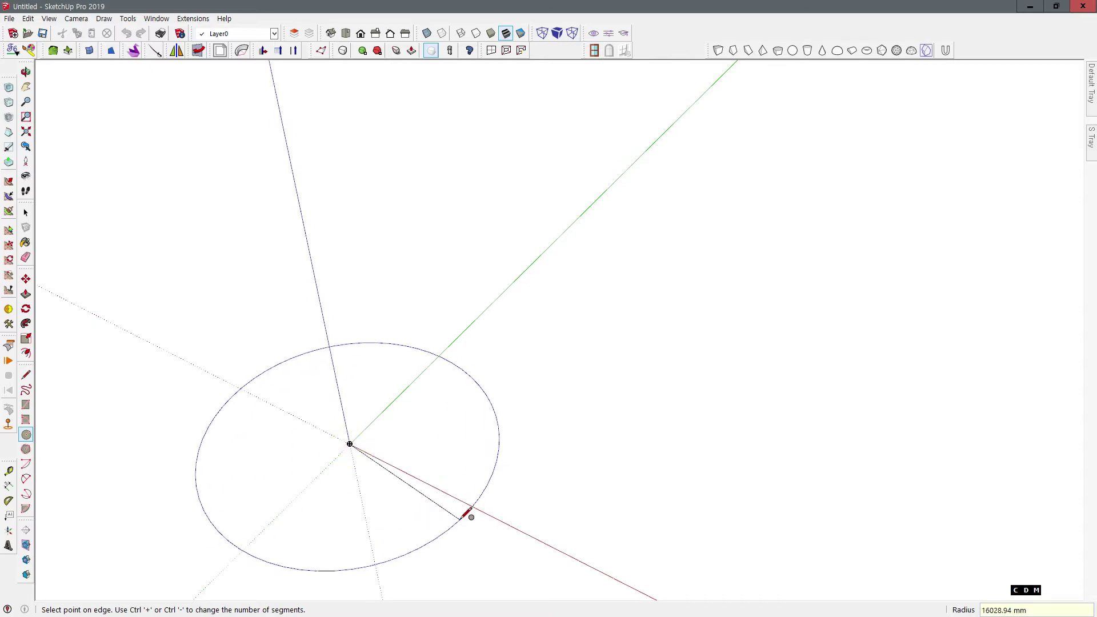
{"action": "key", "text": "Return"}
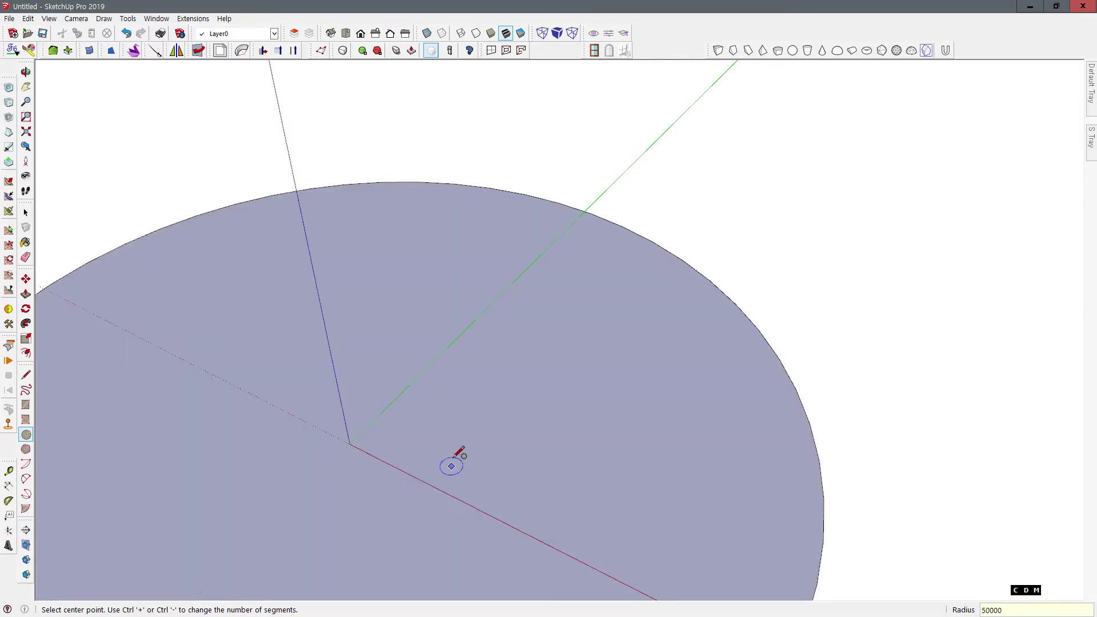
Rotate the circle face about the red axis at the origin, from the green axis to the blue axis, to stand it upright
{"action": "scroll", "coordinate": [461, 397], "scroll_direction": "down", "scroll_amount": 5}
{"action": "scroll", "coordinate": [396, 374], "scroll_direction": "down", "scroll_amount": 3}
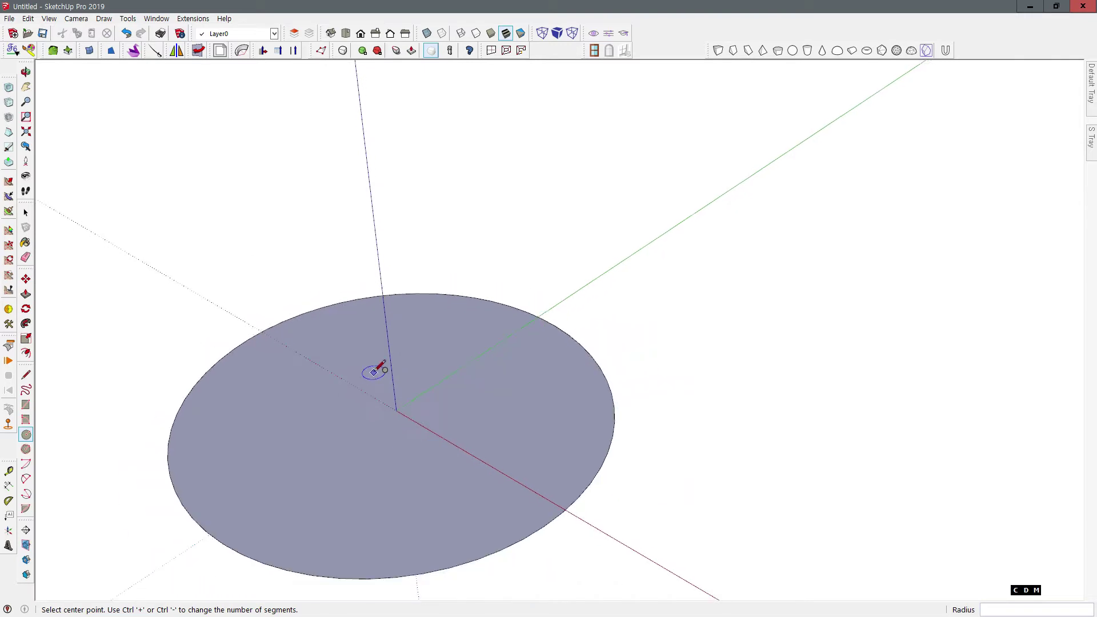
{"action": "key", "text": "q"}
{"action": "middle_click_drag", "start_coordinate": [73, 233], "coordinate": [584, 368]}
{"action": "left_click", "coordinate": [587, 367]}
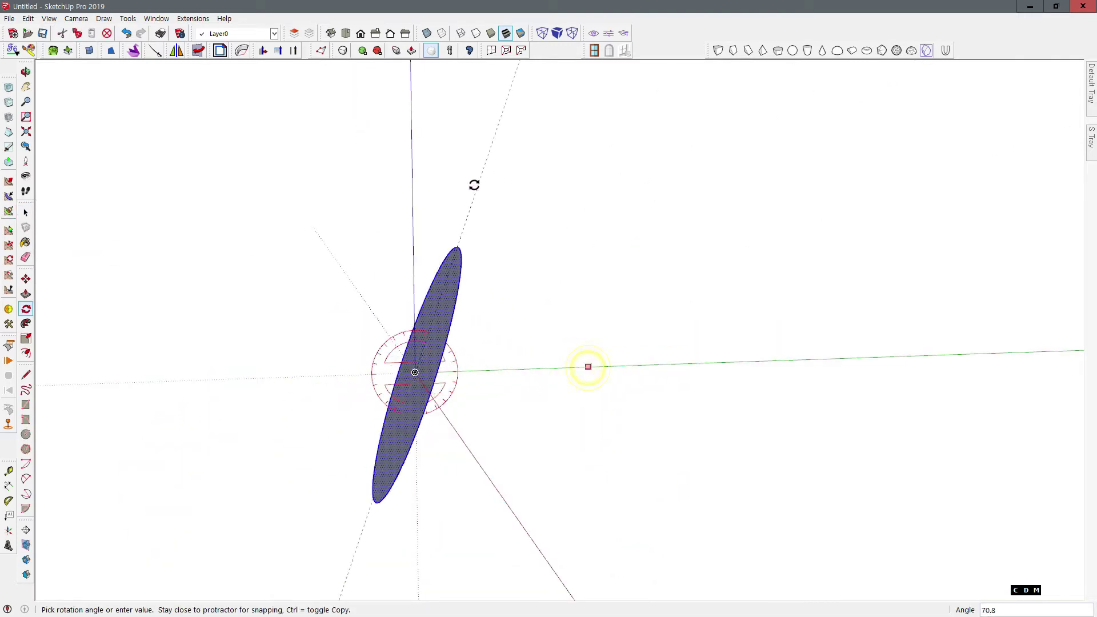
{"action": "left_click", "coordinate": [412, 176]}
{"action": "middle_click_drag", "start_coordinate": [384, 217], "coordinate": [678, 238]}
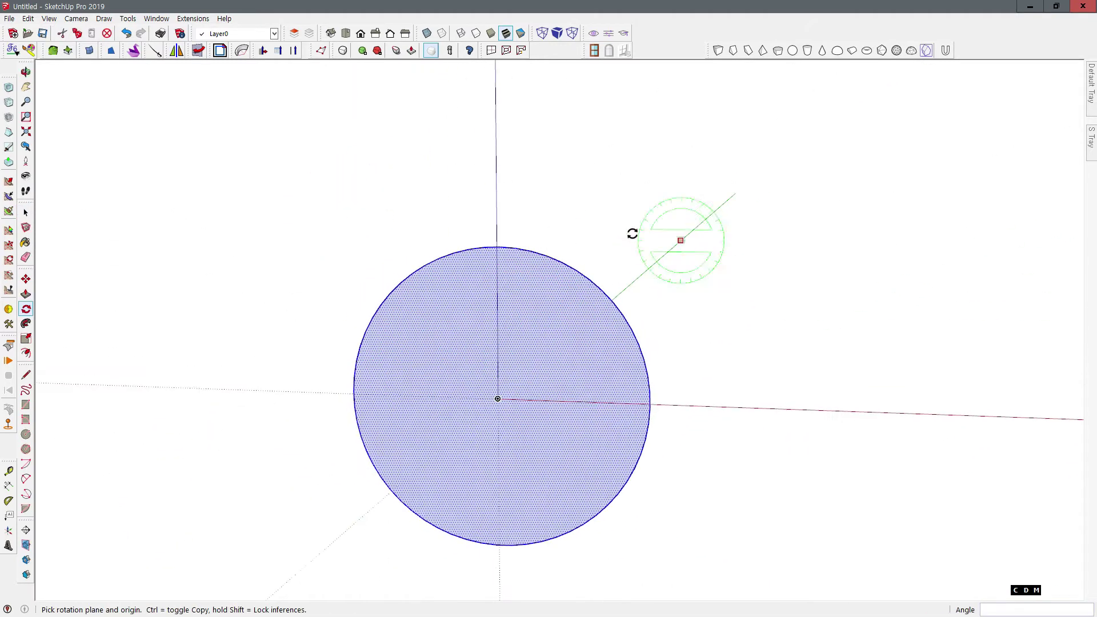
Draw a small horizontal 60-sided circle, radius about 14000 mm, centred on the blue axis just above the vertical half disc
{"action": "key", "text": "c"}
{"action": "middle_click_drag", "start_coordinate": [57, 286], "coordinate": [484, 268]}
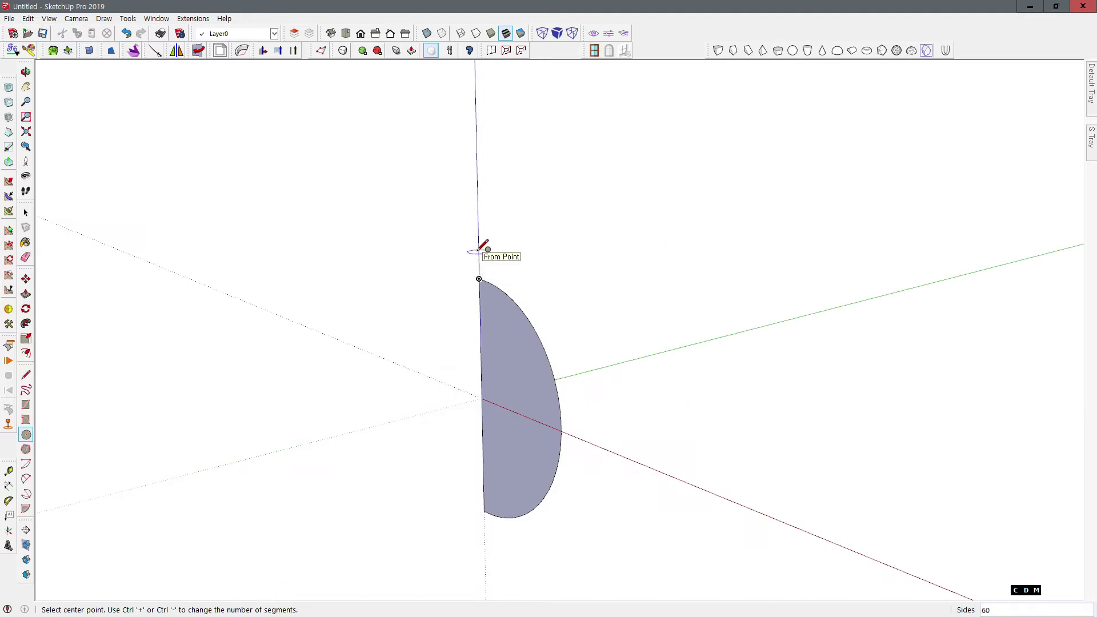
{"action": "left_click", "coordinate": [479, 251]}
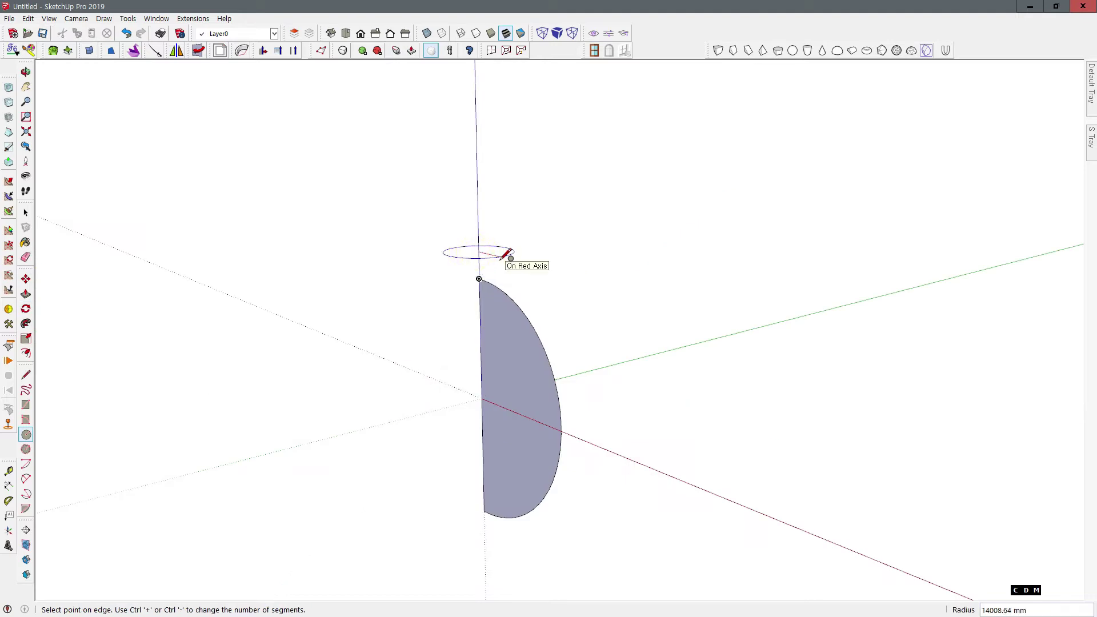
{"action": "left_click", "coordinate": [510, 256]}
Delete the small circle's face and sweep the half disc along the remaining edge with Follow Me to form a sphere
{"action": "middle_click_drag", "start_coordinate": [387, 265], "coordinate": [354, 280]}
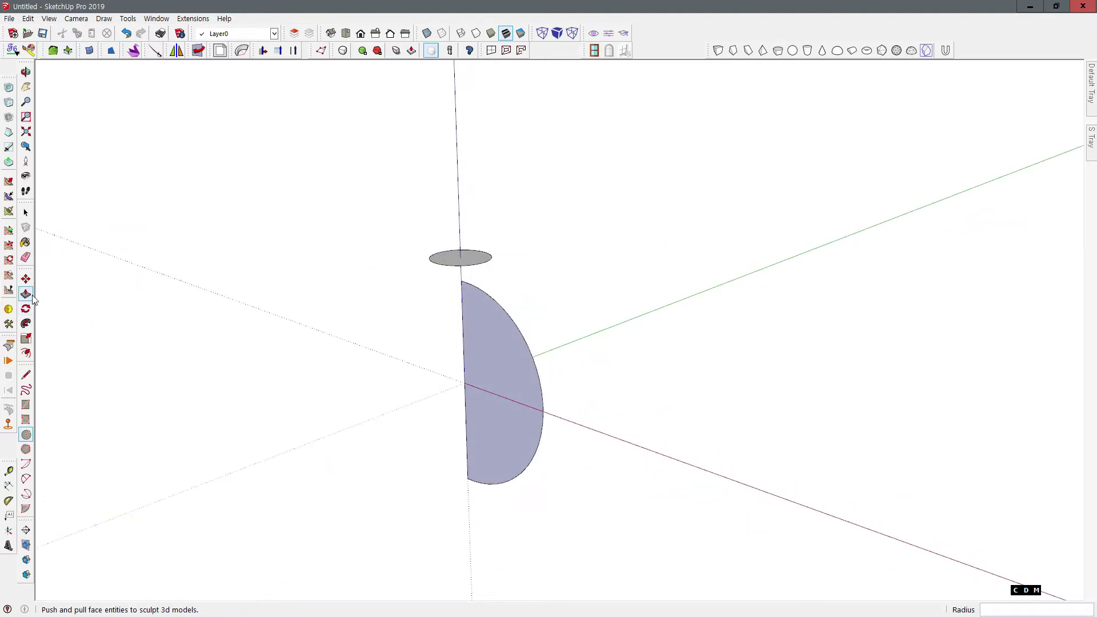
{"action": "left_click", "coordinate": [25, 212]}
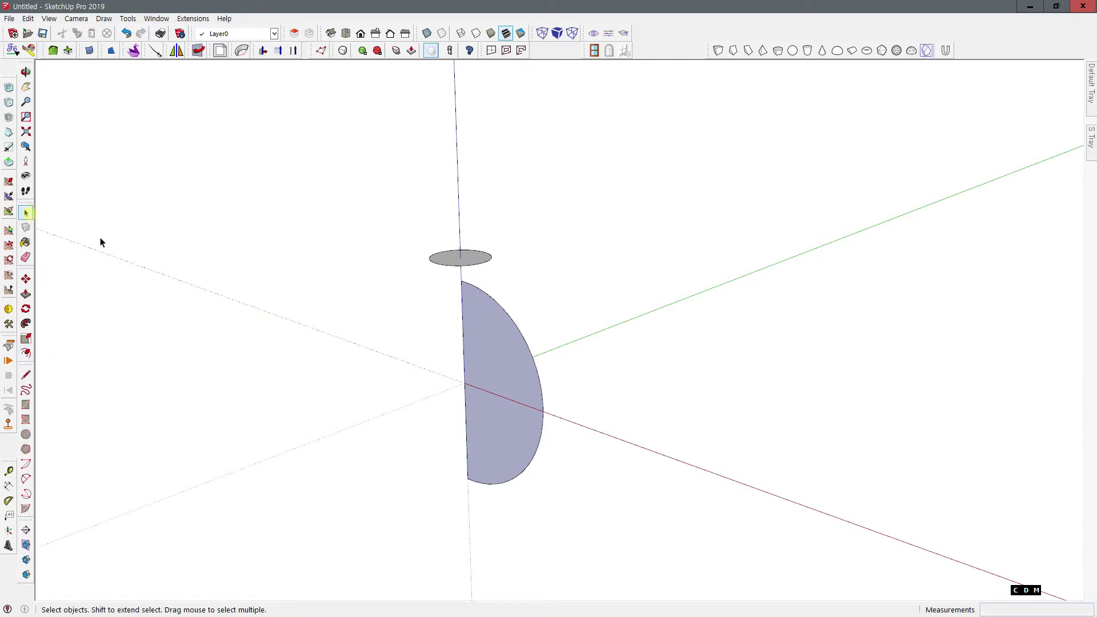
{"action": "middle_click_drag", "start_coordinate": [101, 240], "coordinate": [472, 262]}
{"action": "scroll", "coordinate": [471, 260], "scroll_direction": "up", "scroll_amount": 2}
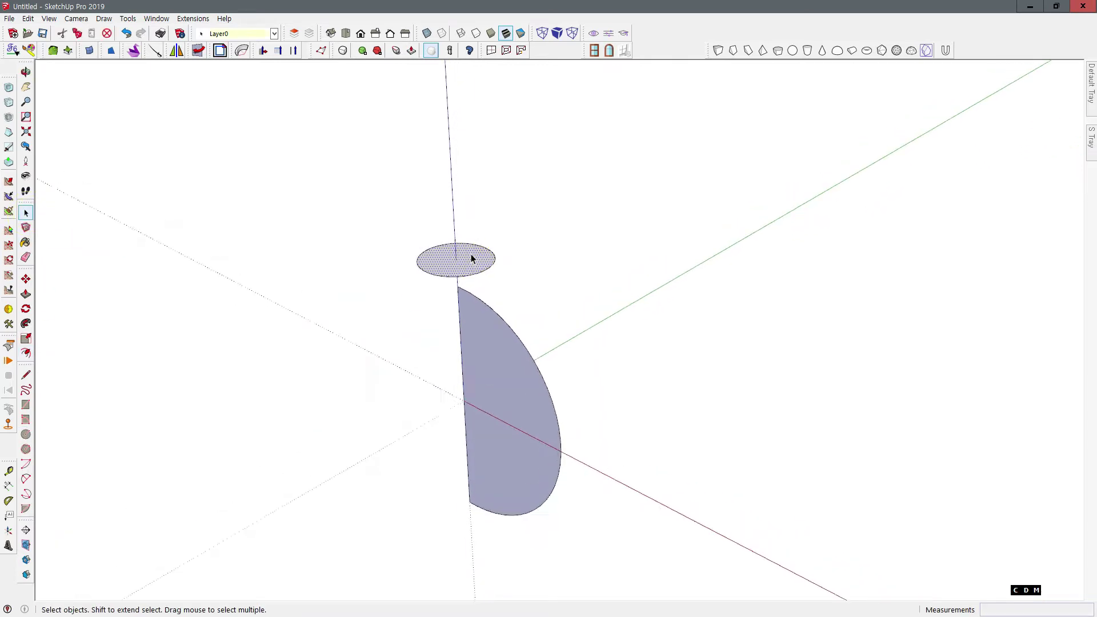
{"action": "key", "text": "Delete"}
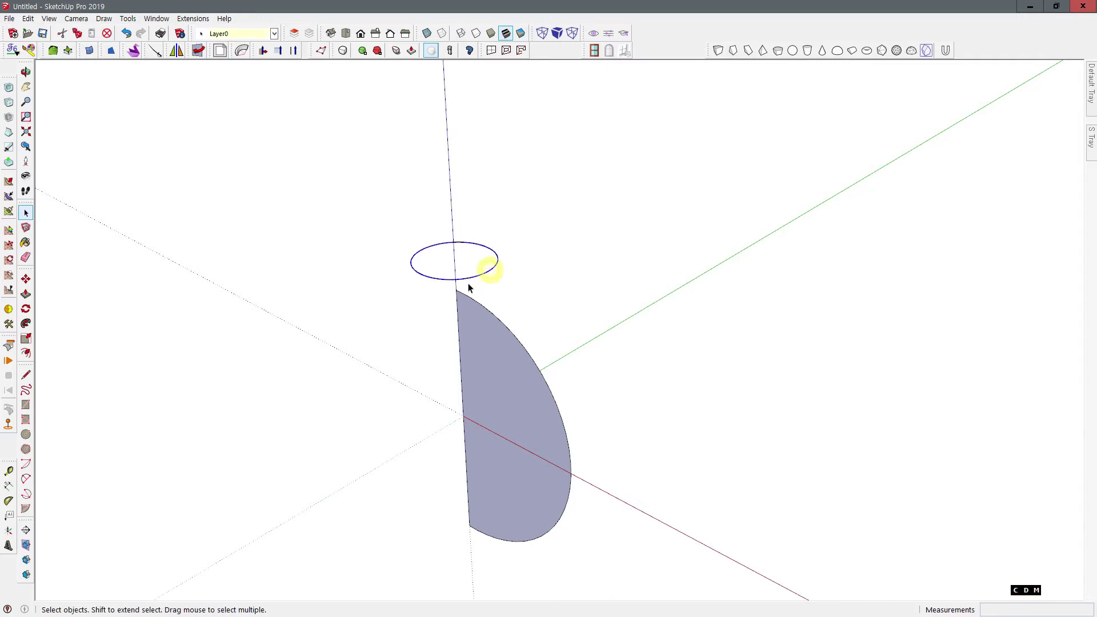
{"action": "left_click", "coordinate": [26, 323]}
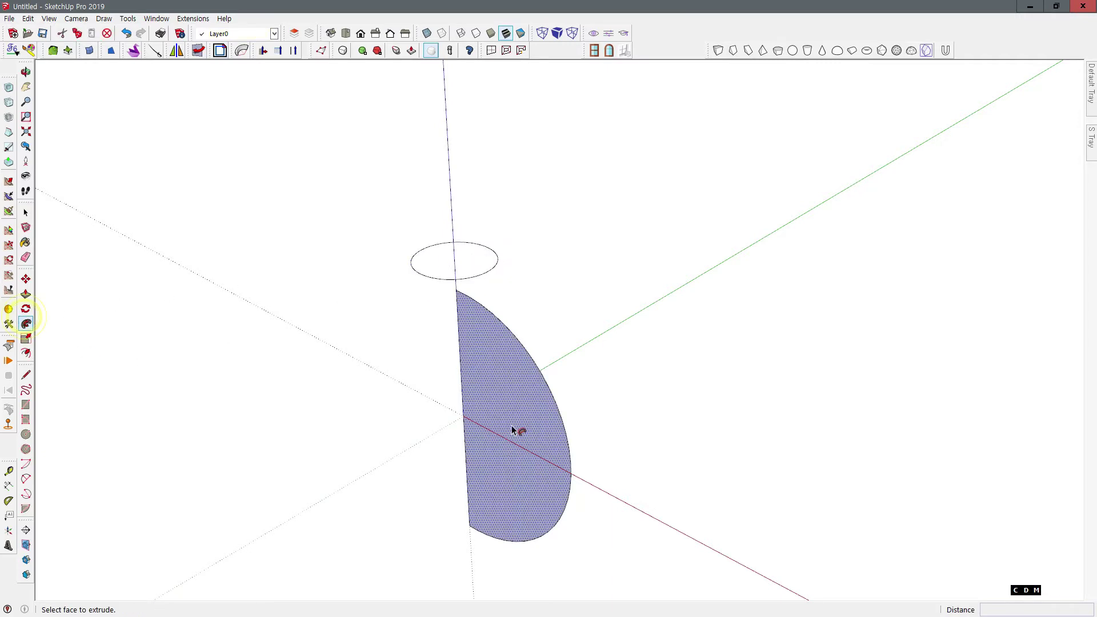
{"action": "left_click", "coordinate": [512, 425]}
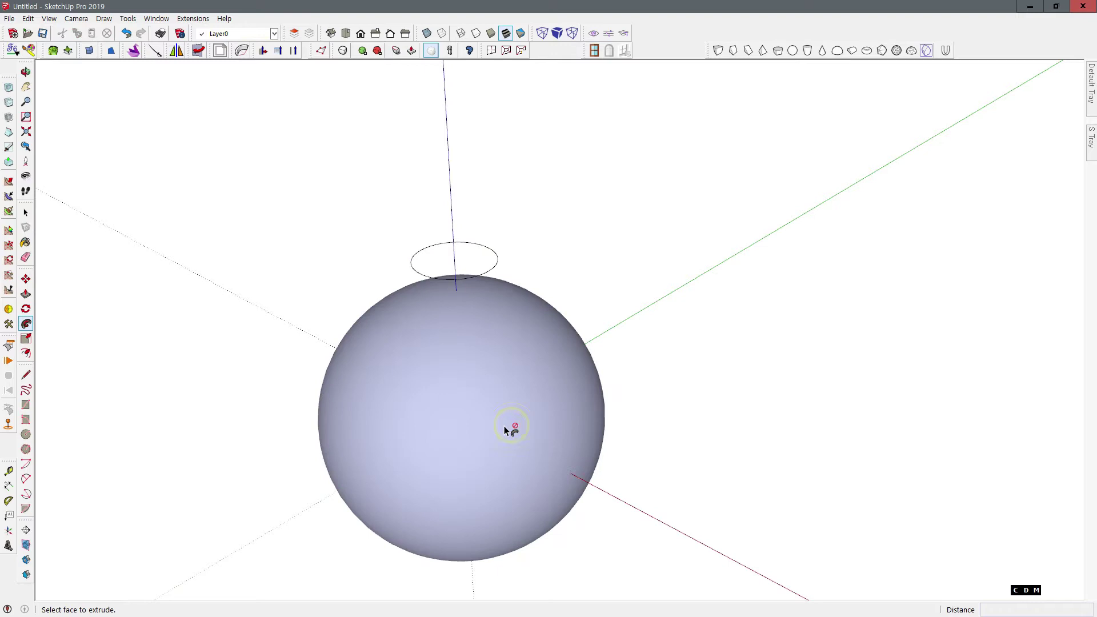
Delete the small guide circle above the sphere
{"action": "left_click", "coordinate": [25, 213]}
{"action": "scroll", "coordinate": [276, 353], "scroll_direction": "down", "scroll_amount": 1}
{"action": "middle_click_drag", "start_coordinate": [278, 353], "coordinate": [389, 233]}
{"action": "left_click_drag", "start_coordinate": [572, 287], "coordinate": [543, 289]}
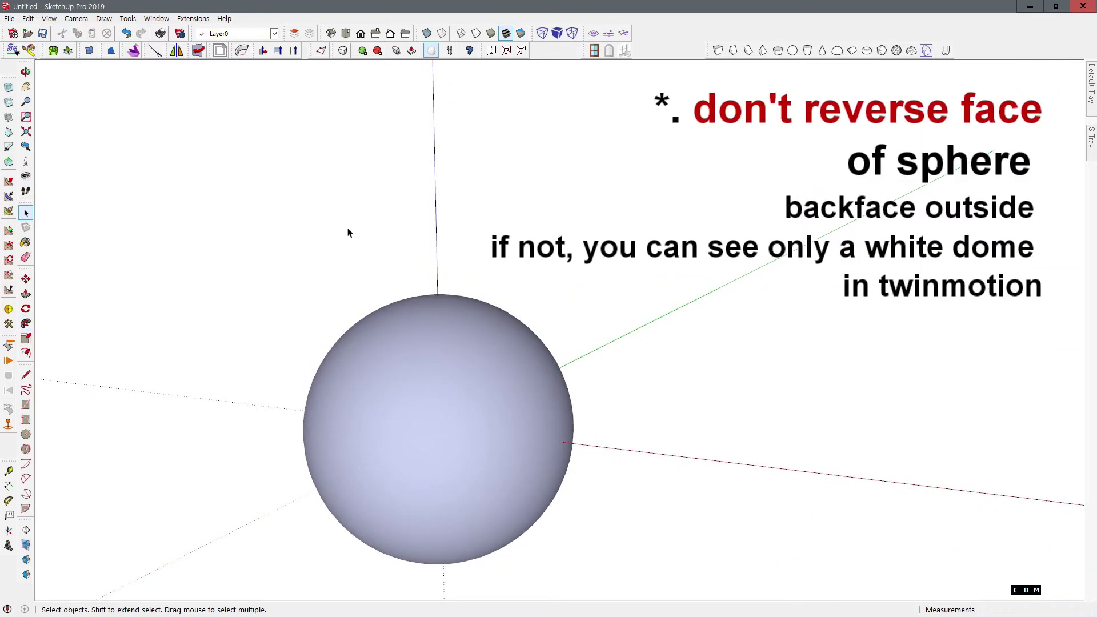
Examine the sphere's outer surface from several angles to check its face orientation
{"action": "middle_click_drag", "start_coordinate": [348, 228], "coordinate": [362, 320]}
{"action": "scroll", "coordinate": [359, 254], "scroll_direction": "down", "scroll_amount": 1}
{"action": "scroll", "coordinate": [440, 458], "scroll_direction": "up", "scroll_amount": 2}
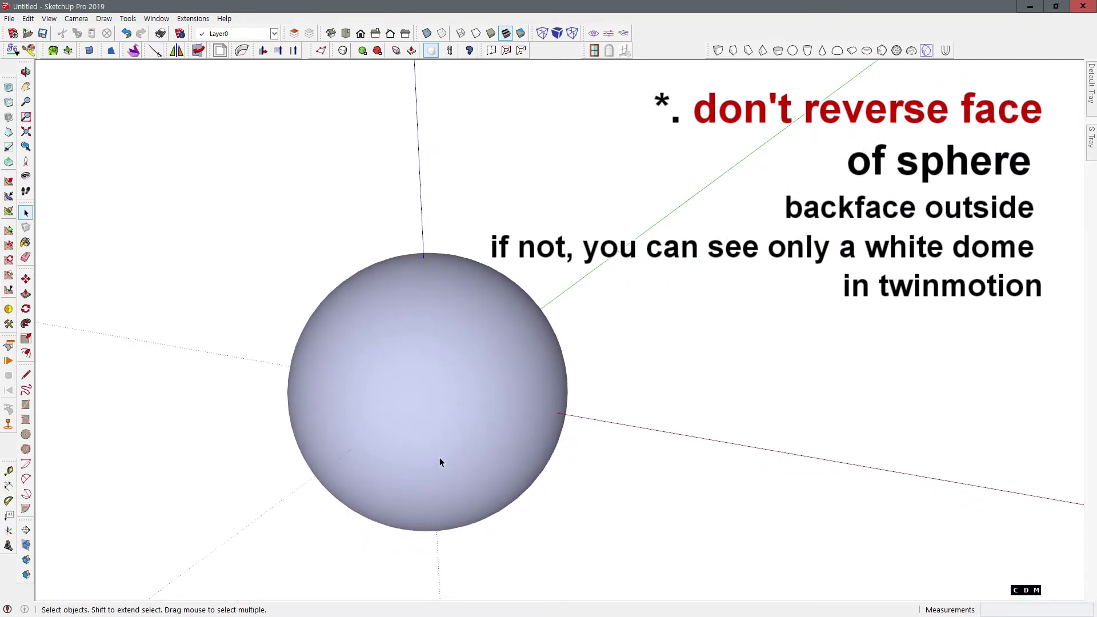
{"action": "scroll", "coordinate": [439, 458], "scroll_direction": "up", "scroll_amount": 1}
{"action": "middle_click_drag", "start_coordinate": [439, 463], "coordinate": [430, 436]}
{"action": "scroll", "coordinate": [392, 461], "scroll_direction": "down", "scroll_amount": 3}
{"action": "scroll", "coordinate": [404, 474], "scroll_direction": "down", "scroll_amount": 1}
{"action": "scroll", "coordinate": [407, 481], "scroll_direction": "up", "scroll_amount": 2}
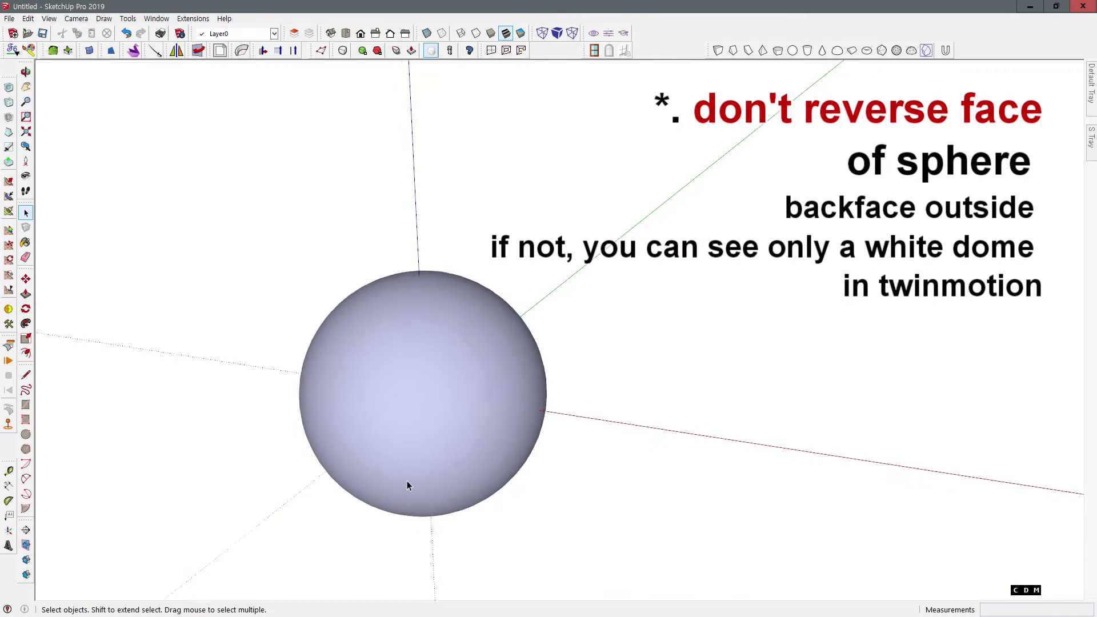
{"action": "scroll", "coordinate": [406, 484], "scroll_direction": "up", "scroll_amount": 1}
{"action": "middle_click_drag", "start_coordinate": [406, 483], "coordinate": [402, 471]}
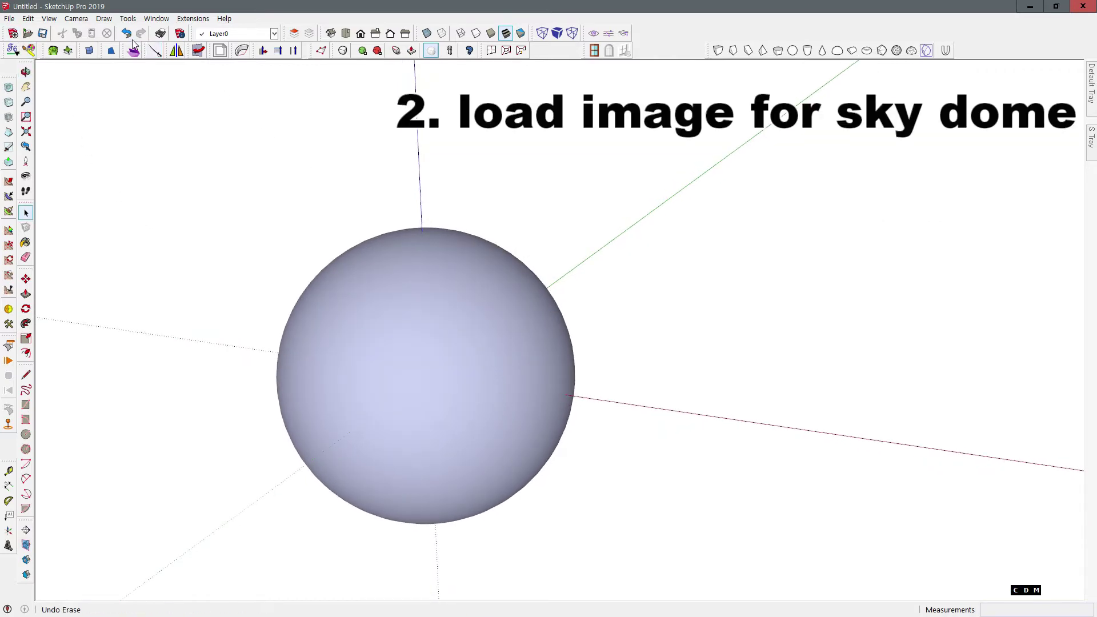
Switch to the browser, open the HDRI Haven site and look through its HDRI list for a sky dome background image
{"action": "left_click", "coordinate": [12, 18]}
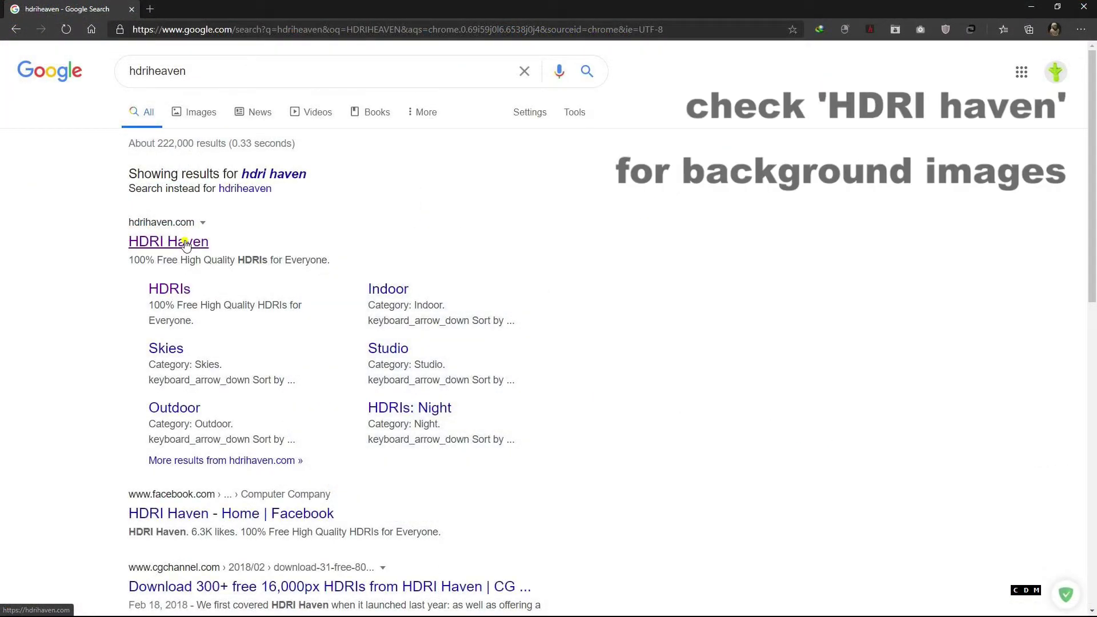
{"action": "left_click", "coordinate": [186, 242]}
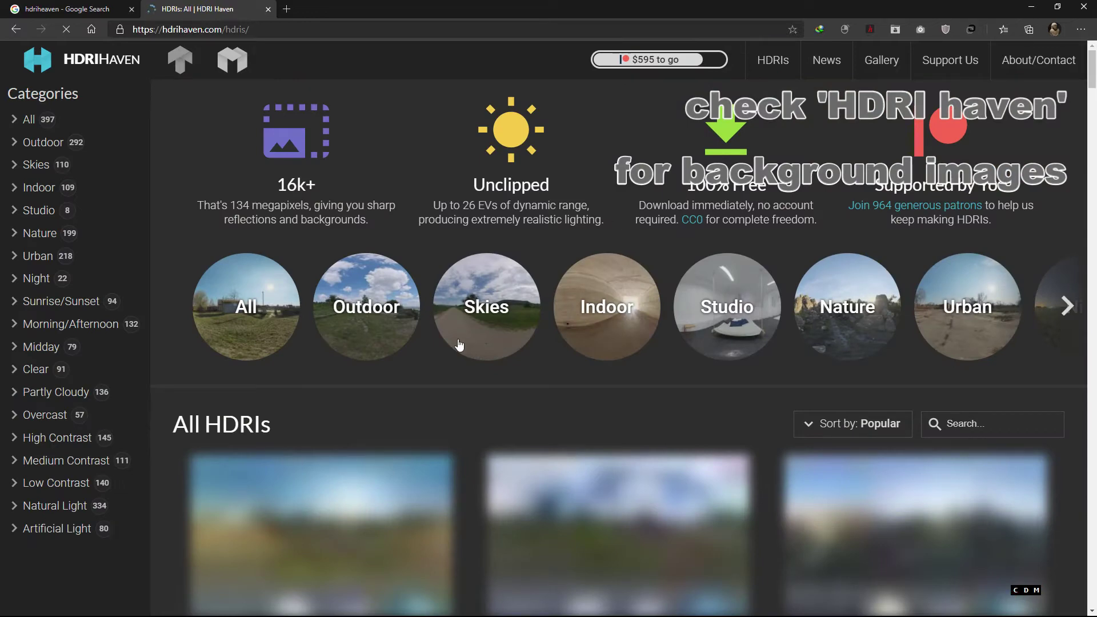
{"action": "scroll", "coordinate": [412, 372], "scroll_direction": "down", "scroll_amount": 5}
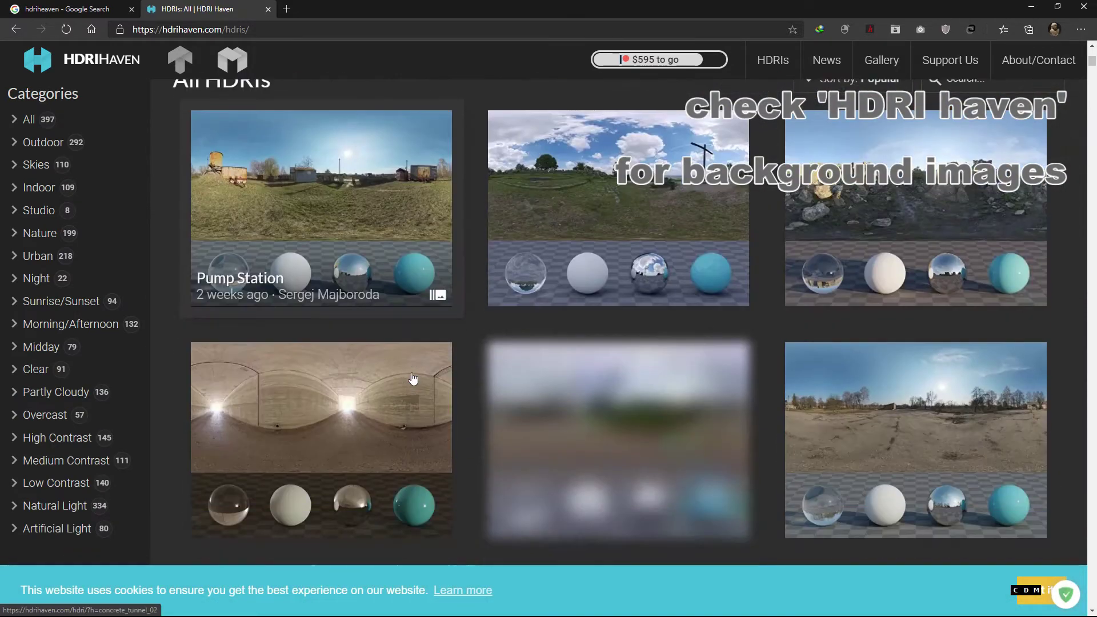
{"action": "scroll", "coordinate": [412, 377], "scroll_direction": "down", "scroll_amount": 7}
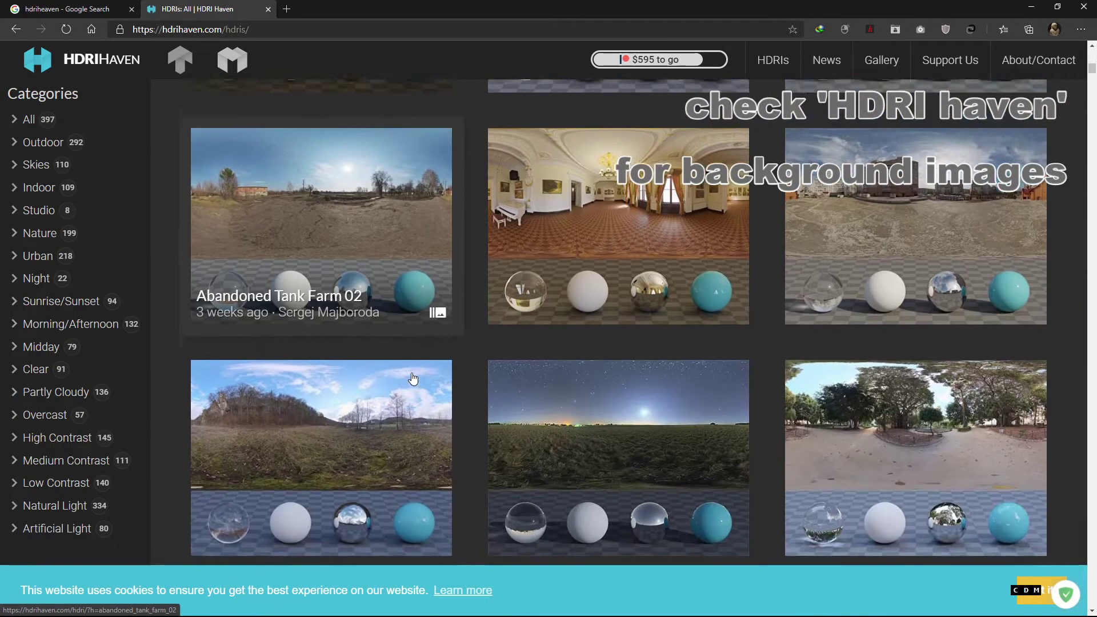
{"action": "scroll", "coordinate": [413, 379], "scroll_direction": "down", "scroll_amount": 9}
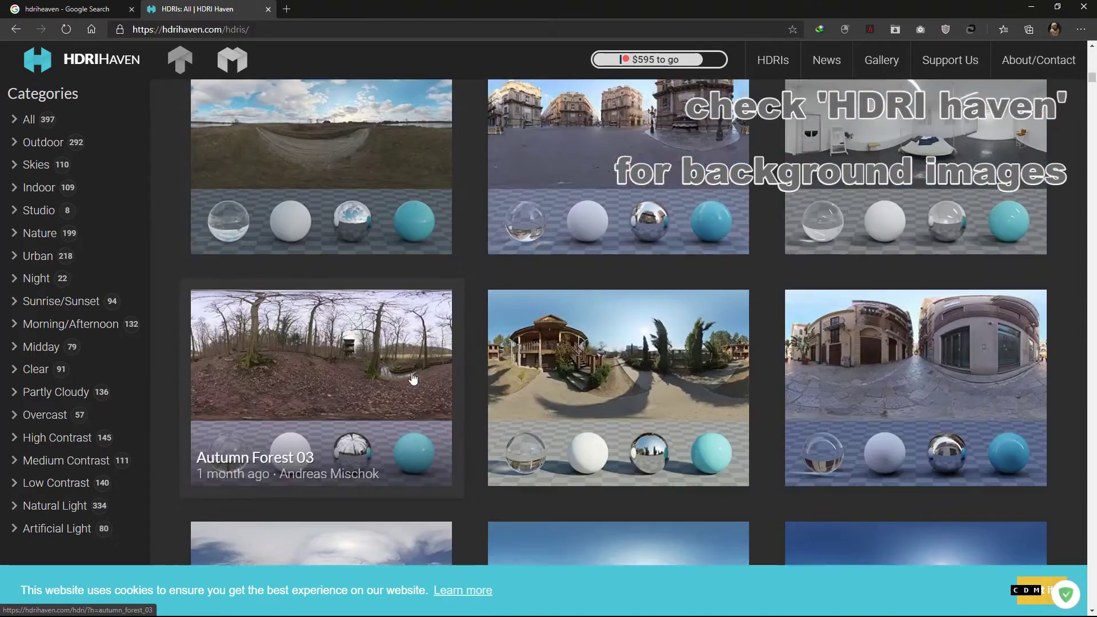
{"action": "scroll", "coordinate": [412, 379], "scroll_direction": "down", "scroll_amount": 11}
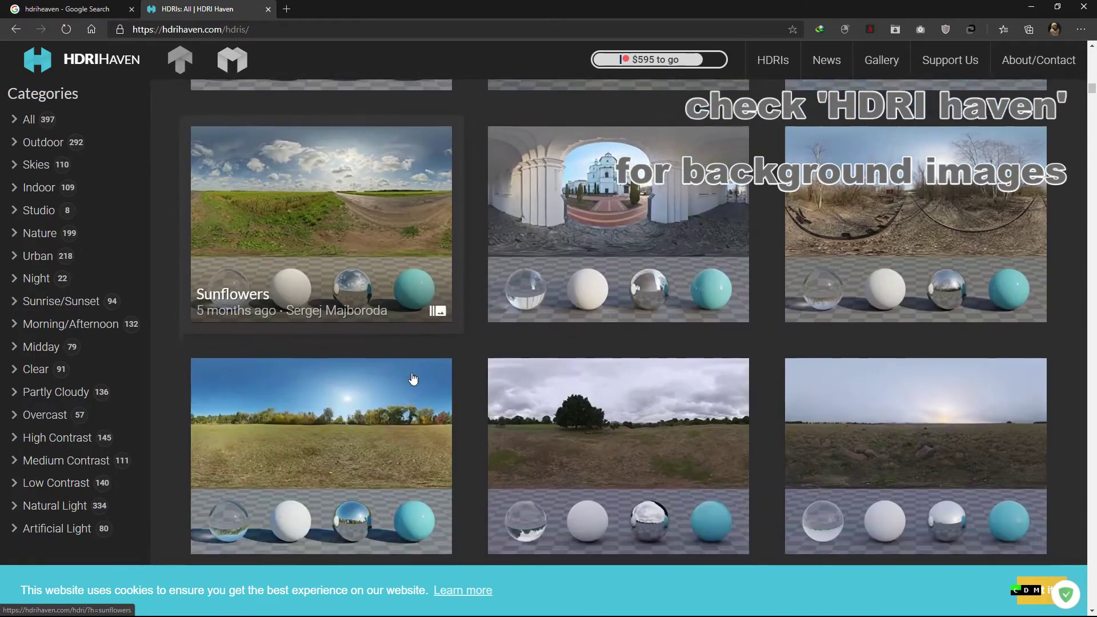
{"action": "scroll", "coordinate": [412, 379], "scroll_direction": "down", "scroll_amount": 10}
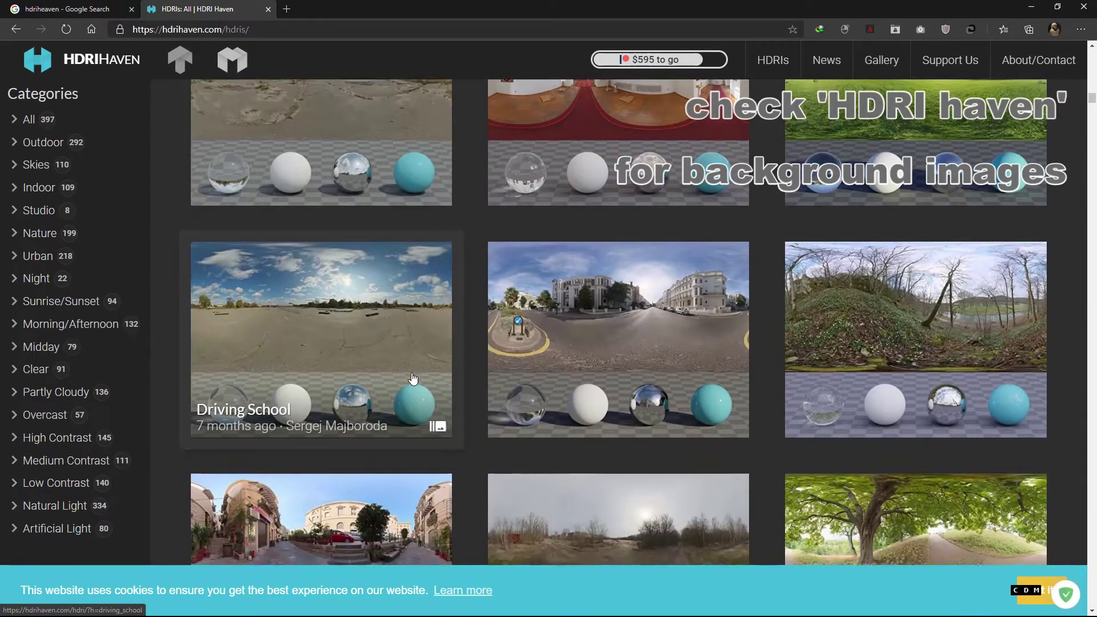
{"action": "scroll", "coordinate": [412, 379], "scroll_direction": "down", "scroll_amount": 12}
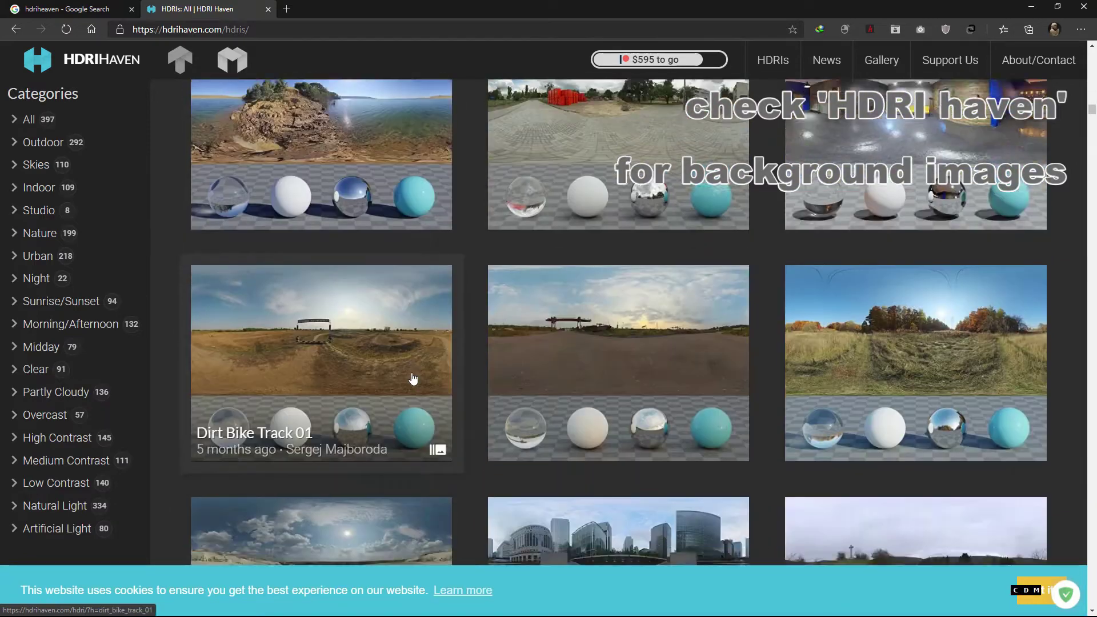
{"action": "scroll", "coordinate": [412, 378], "scroll_direction": "down", "scroll_amount": 12}
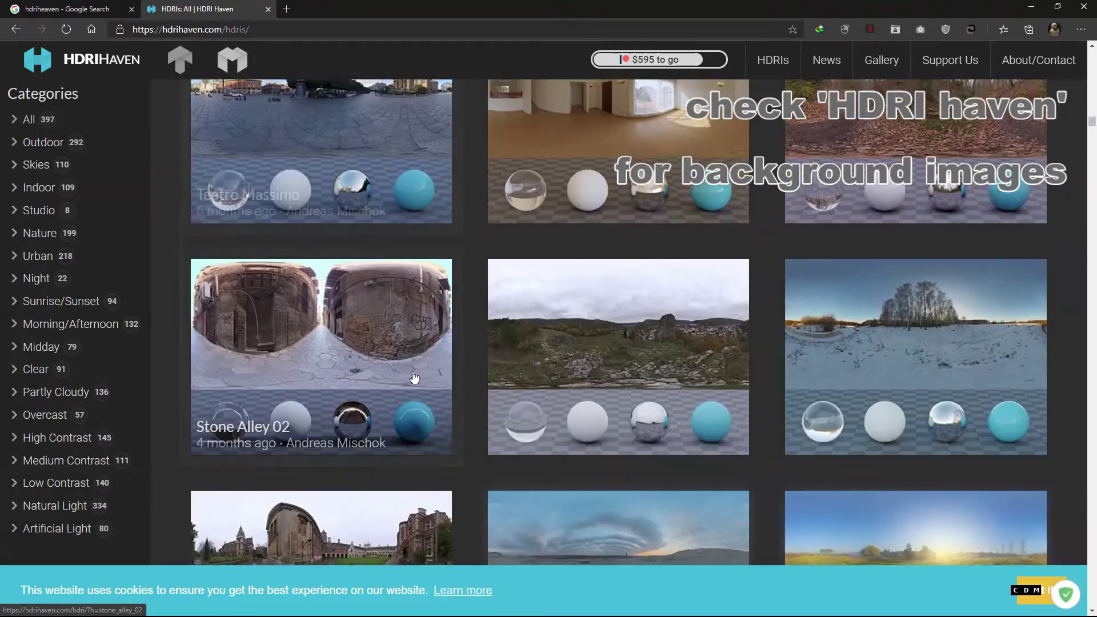
{"action": "scroll", "coordinate": [415, 377], "scroll_direction": "down", "scroll_amount": 10}
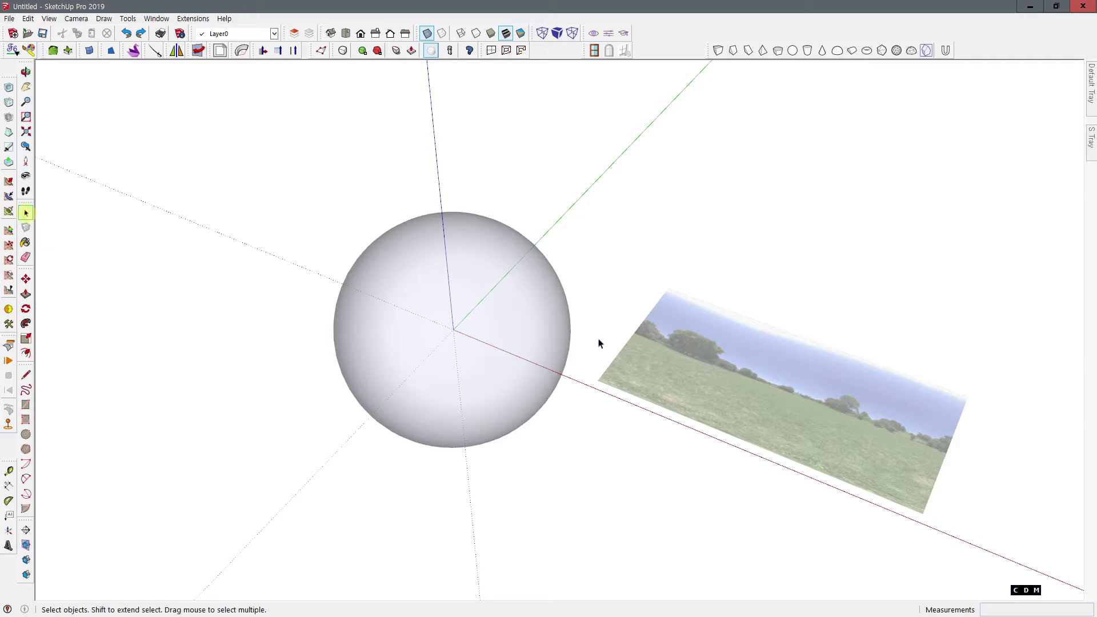
Explode the imported landscape image beside the sphere into a textured face
{"action": "left_click", "coordinate": [669, 348]}
{"action": "right_click", "coordinate": [669, 346]}
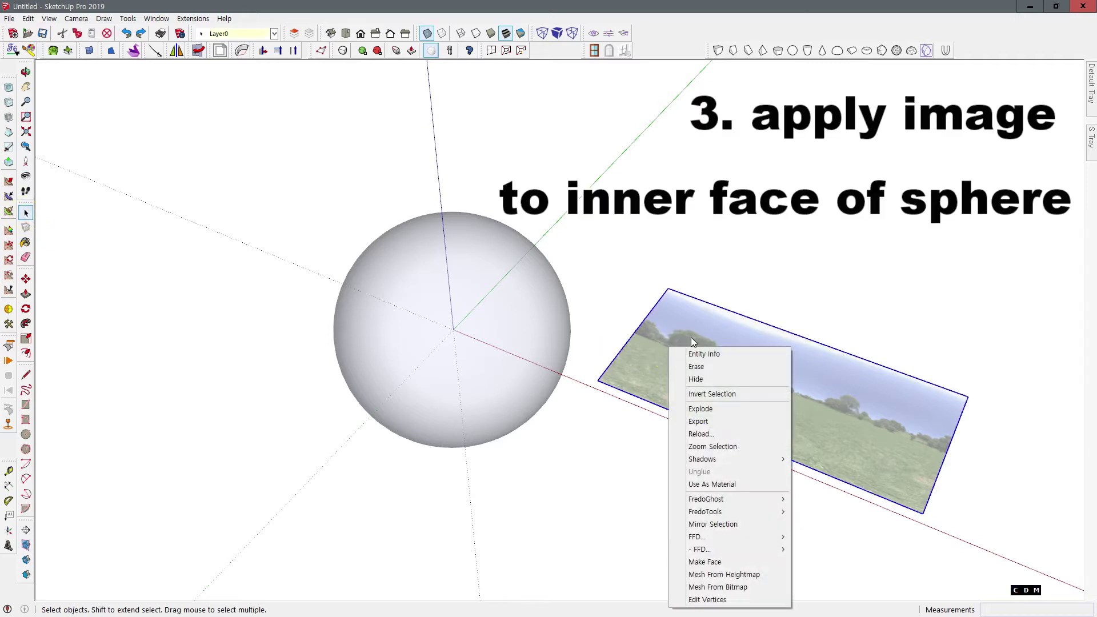
{"action": "left_click", "coordinate": [701, 408]}
{"action": "left_click", "coordinate": [751, 275]}
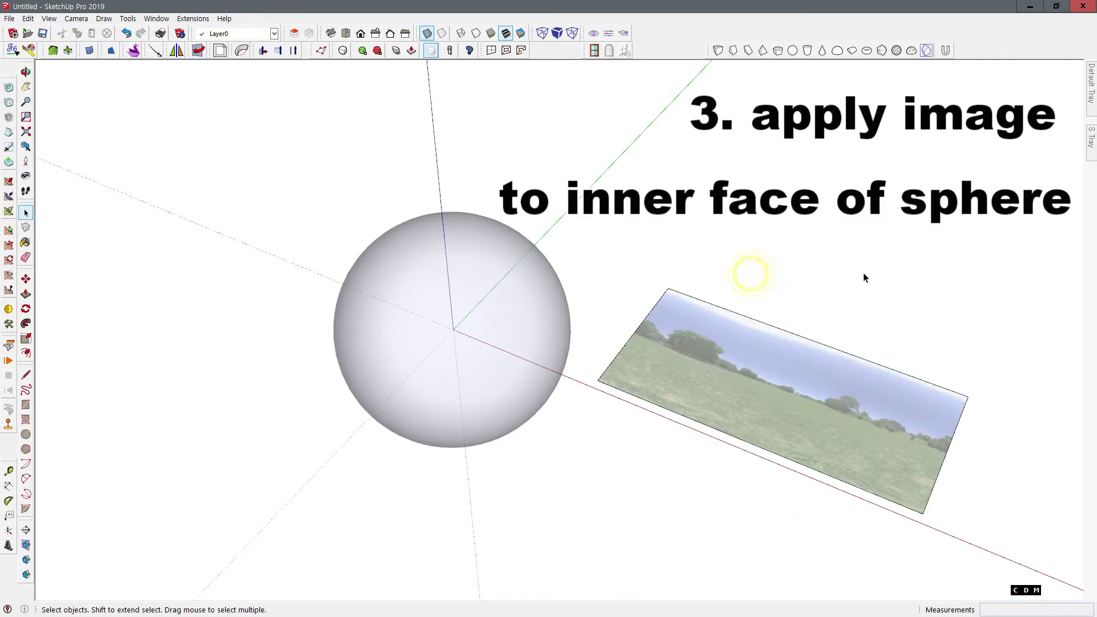
Sample the noon_grass_4k material from the landscape image and paint it onto the sphere's inner faces with ThruPaint
{"action": "mouse_move", "coordinate": [1092, 108]}
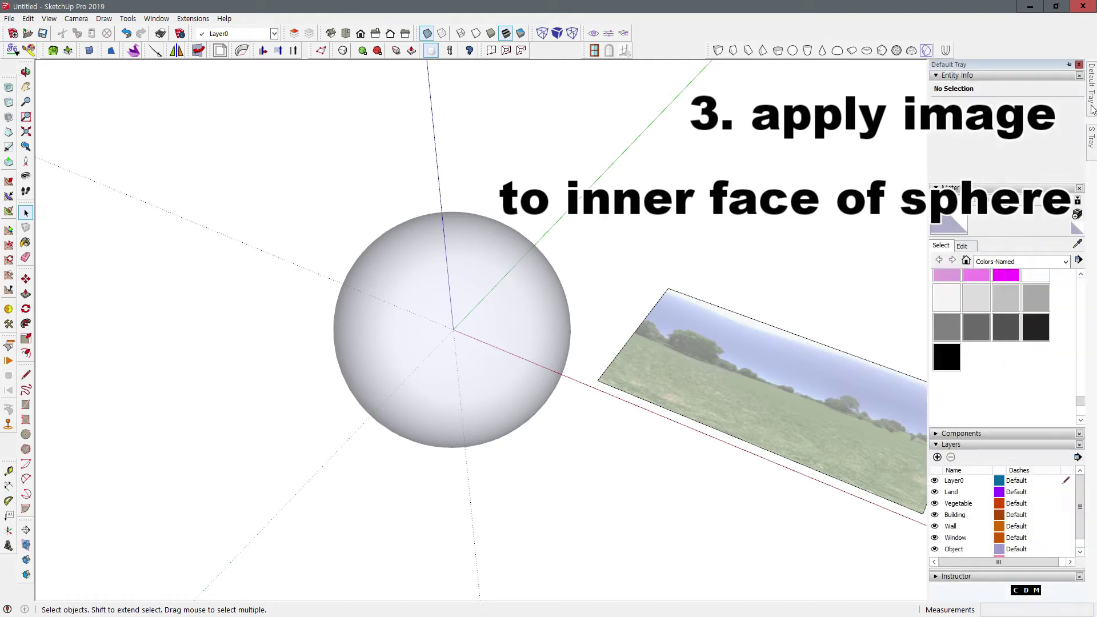
{"action": "left_click", "coordinate": [1075, 244]}
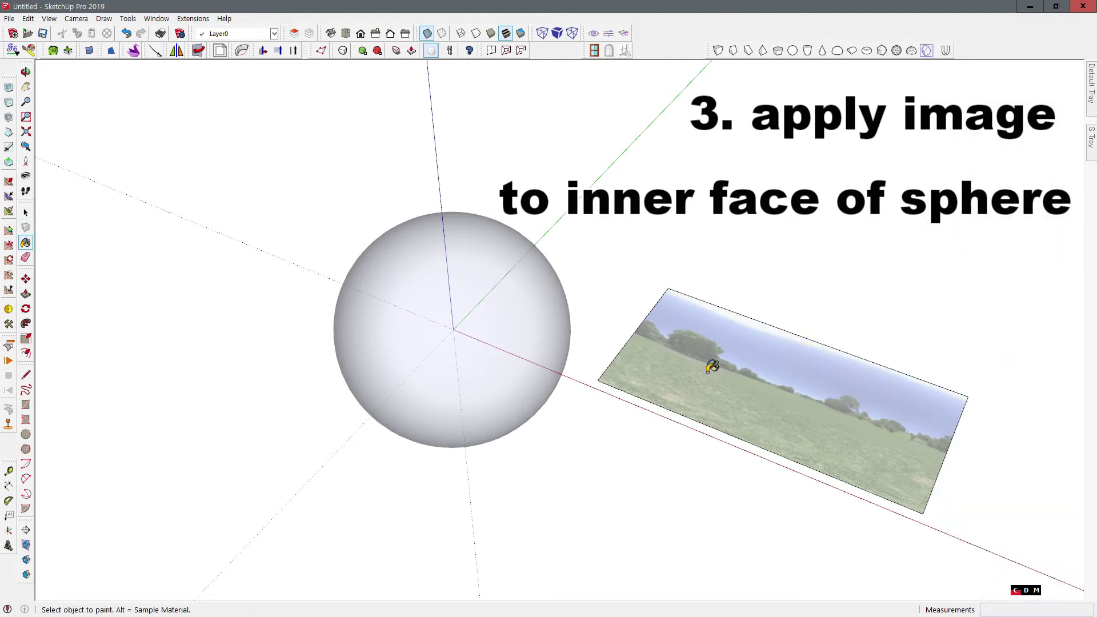
{"action": "scroll", "coordinate": [492, 369], "scroll_direction": "up", "scroll_amount": 5}
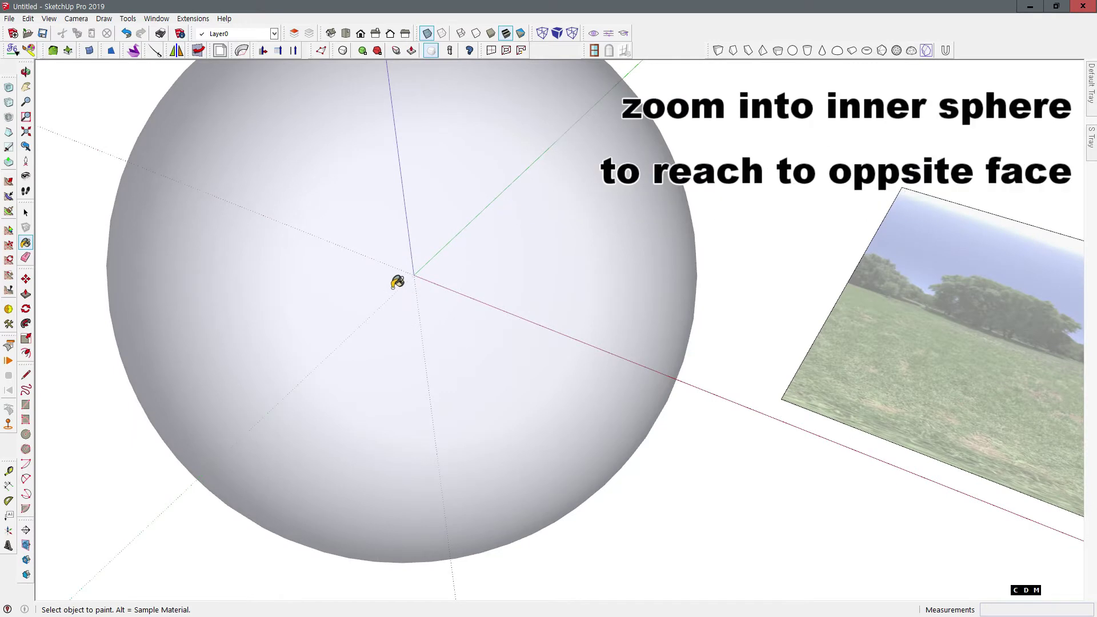
{"action": "scroll", "coordinate": [355, 271], "scroll_direction": "up", "scroll_amount": 8}
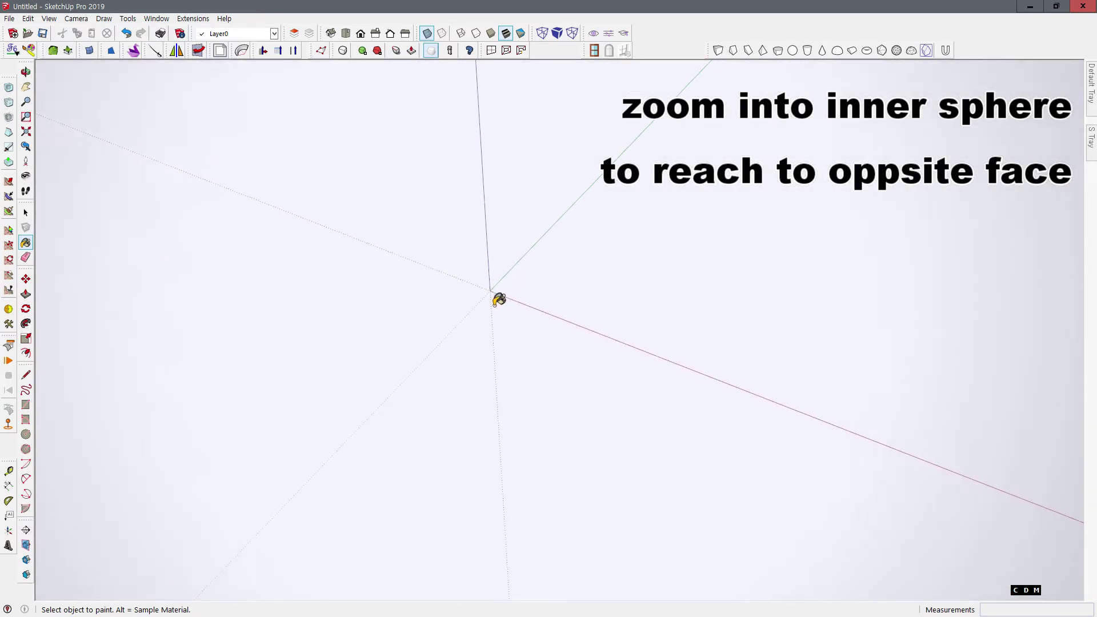
{"action": "scroll", "coordinate": [499, 288], "scroll_direction": "up", "scroll_amount": 3}
{"action": "scroll", "coordinate": [498, 285], "scroll_direction": "up", "scroll_amount": 3}
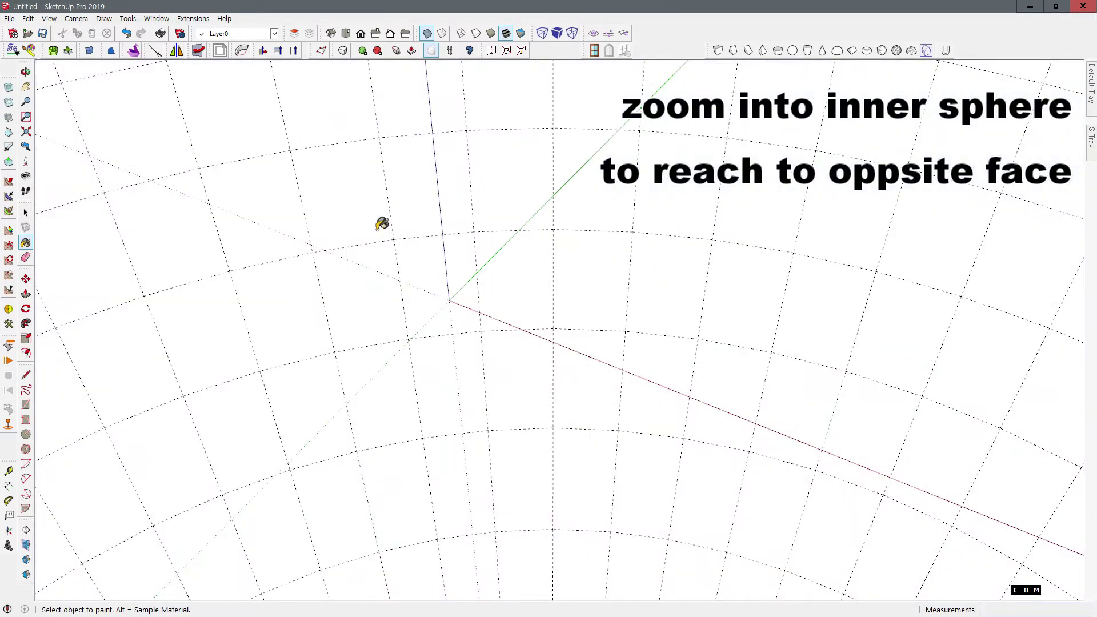
{"action": "left_click", "coordinate": [29, 50]}
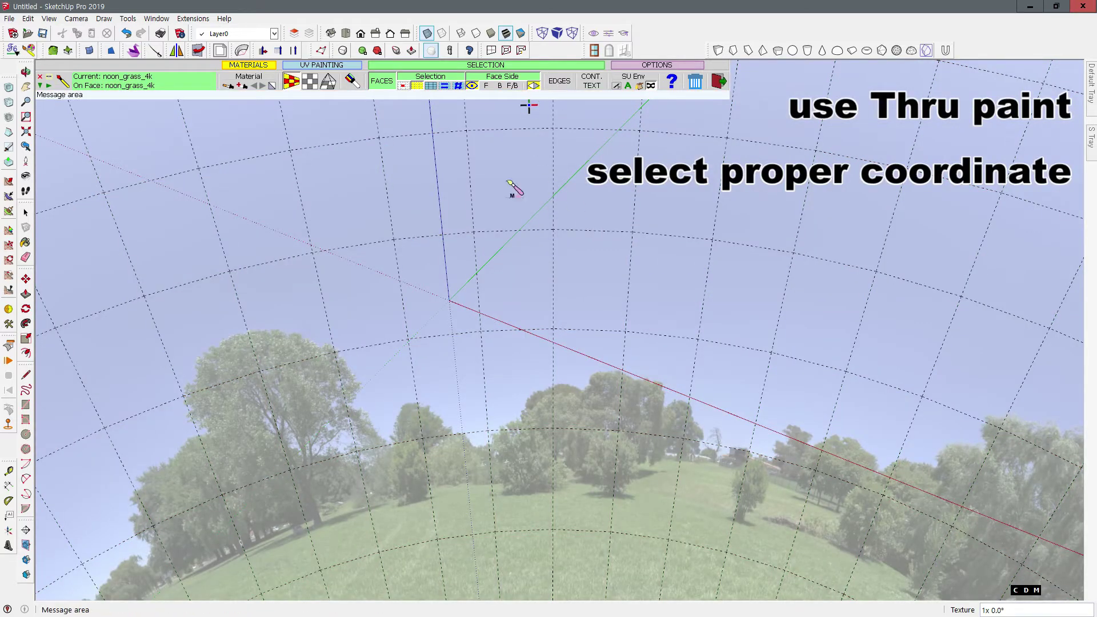
Set the sphere's inner texture tiling to 1x1 in ThruPaint's visual mode and leave the tool
{"action": "left_click", "coordinate": [510, 308]}
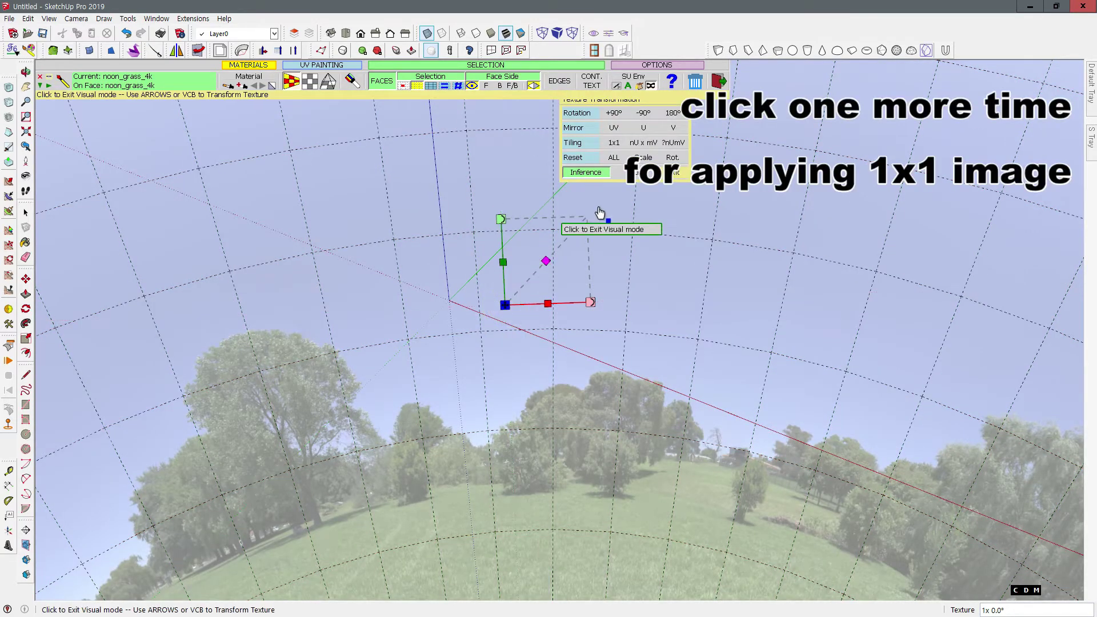
{"action": "left_click", "coordinate": [614, 143]}
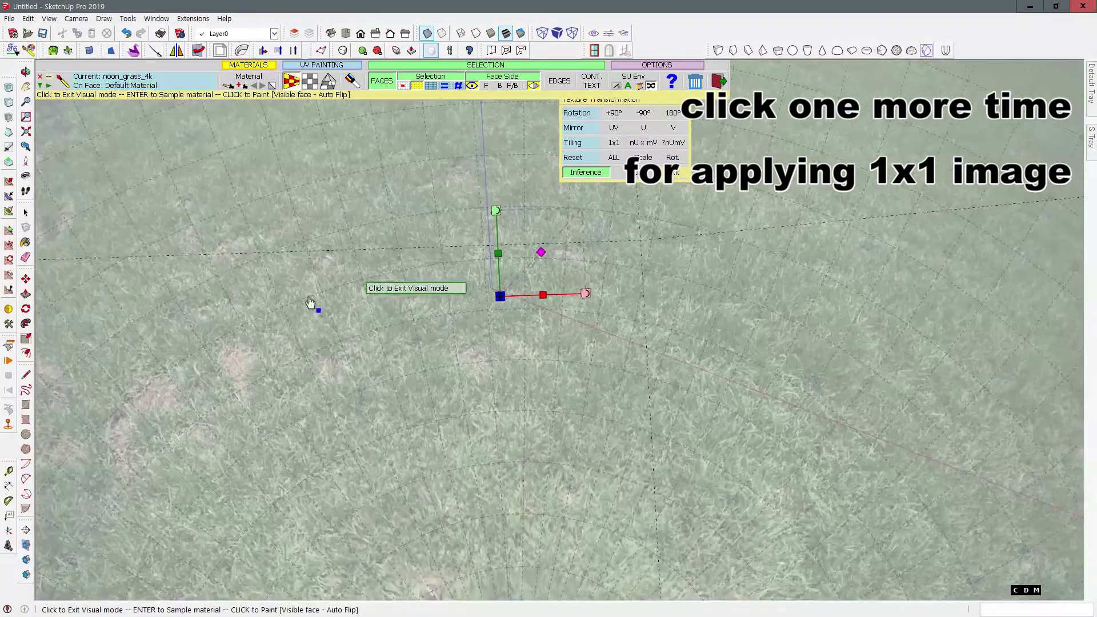
{"action": "left_click", "coordinate": [98, 273]}
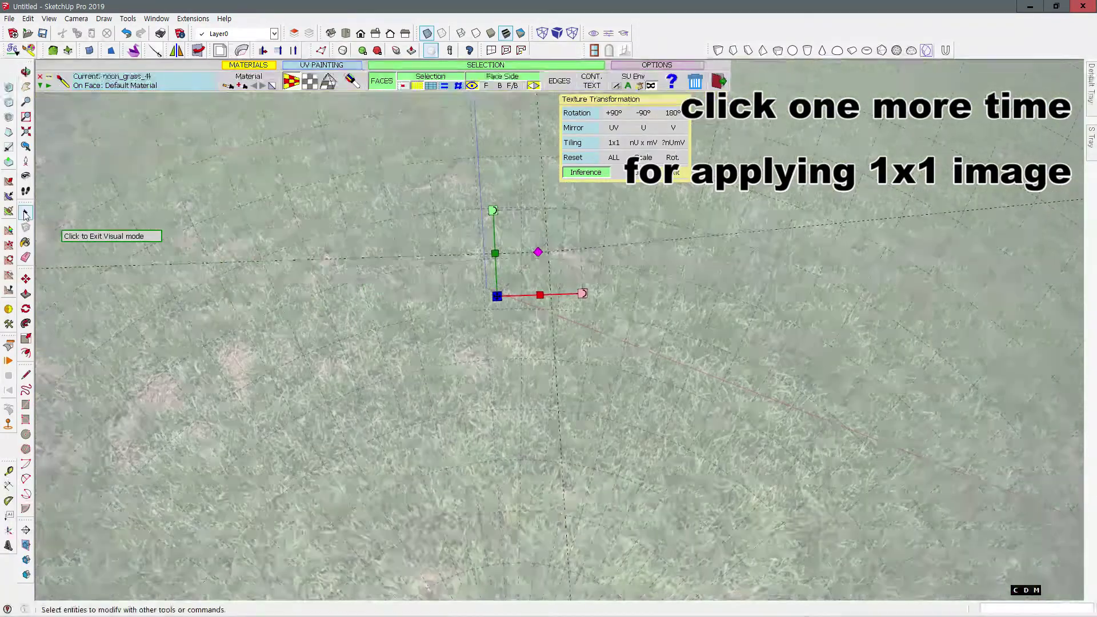
Examine the landscape texture on the sphere's inside, paying close attention to the image around the north pole
{"action": "scroll", "coordinate": [407, 372], "scroll_direction": "down", "scroll_amount": 10}
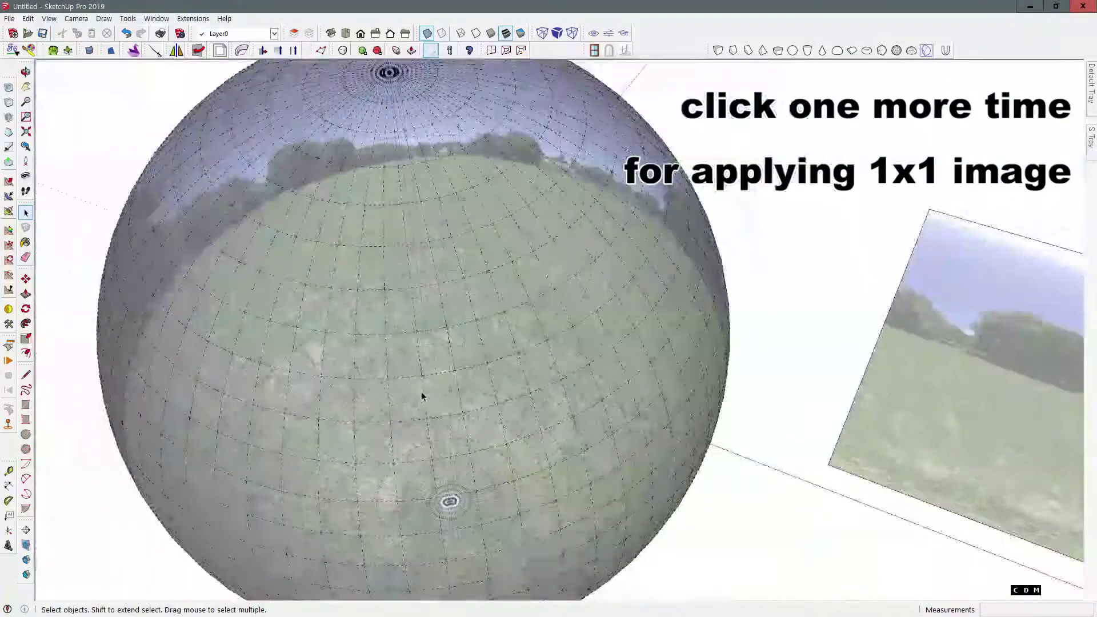
{"action": "middle_click_drag", "start_coordinate": [422, 396], "coordinate": [547, 277]}
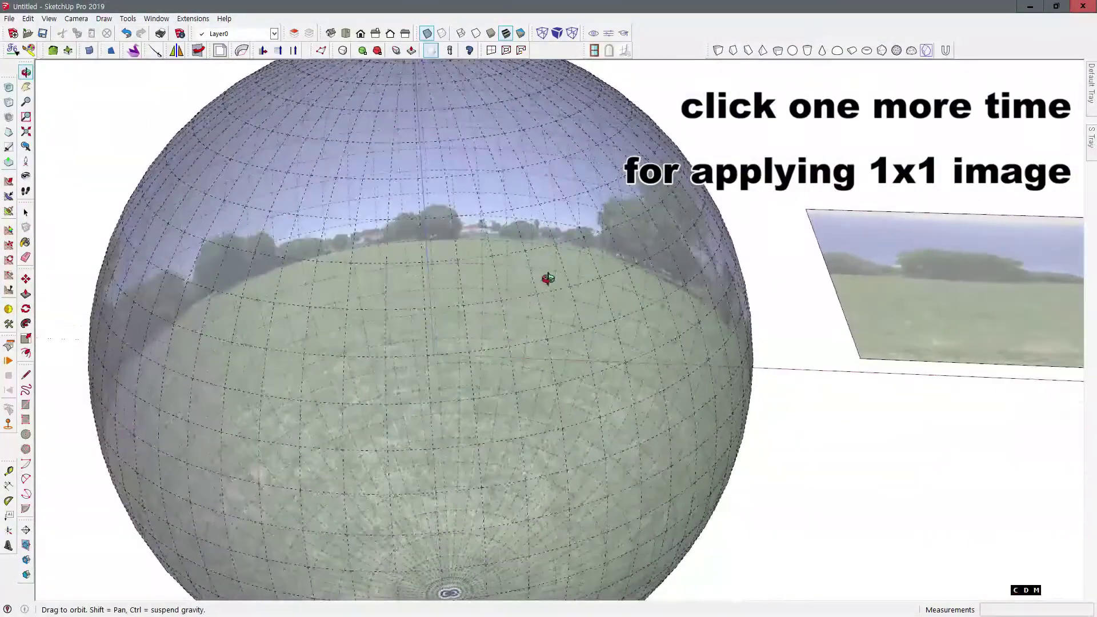
{"action": "scroll", "coordinate": [454, 193], "scroll_direction": "up", "scroll_amount": 5}
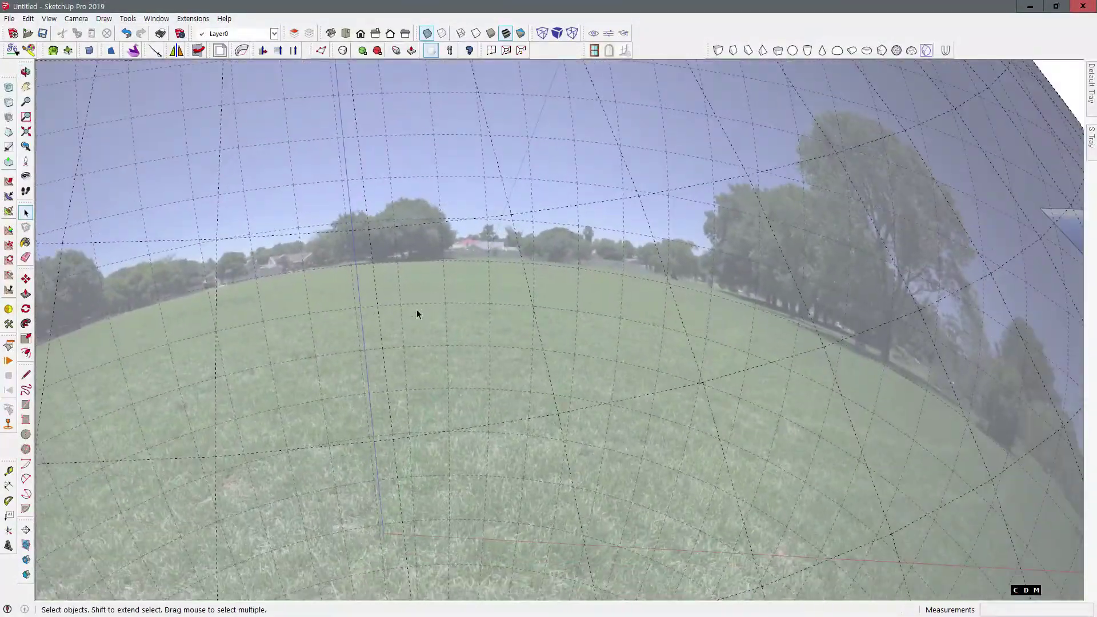
{"action": "middle_click_drag", "start_coordinate": [416, 311], "coordinate": [483, 123]}
{"action": "scroll", "coordinate": [287, 156], "scroll_direction": "up", "scroll_amount": 2}
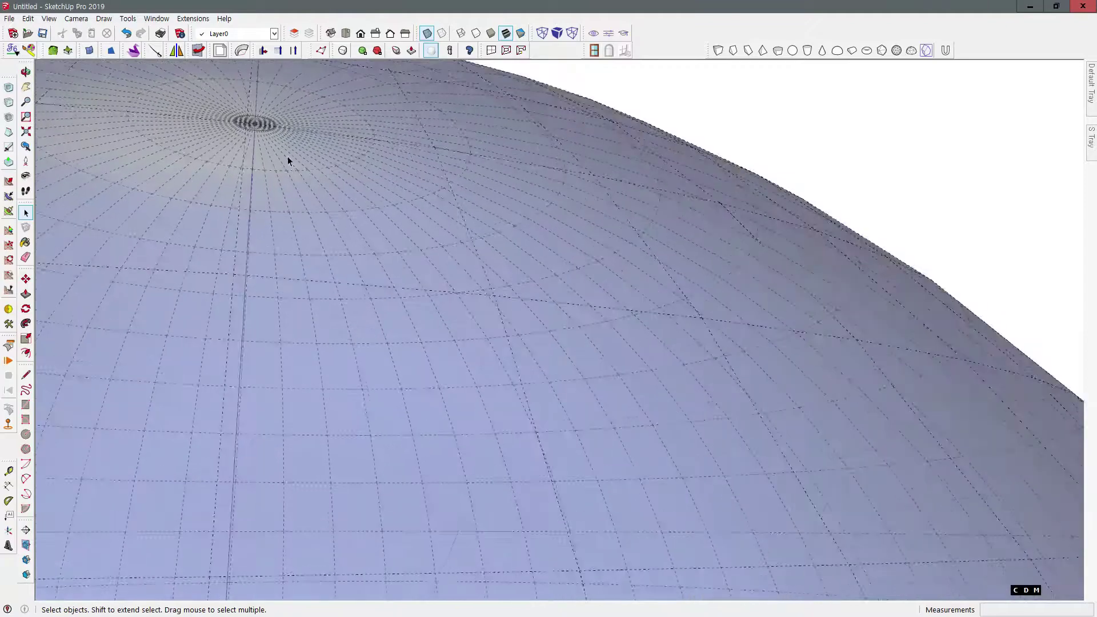
{"action": "middle_click_drag", "start_coordinate": [287, 156], "coordinate": [267, 103]}
{"action": "scroll", "coordinate": [256, 143], "scroll_direction": "up", "scroll_amount": 2}
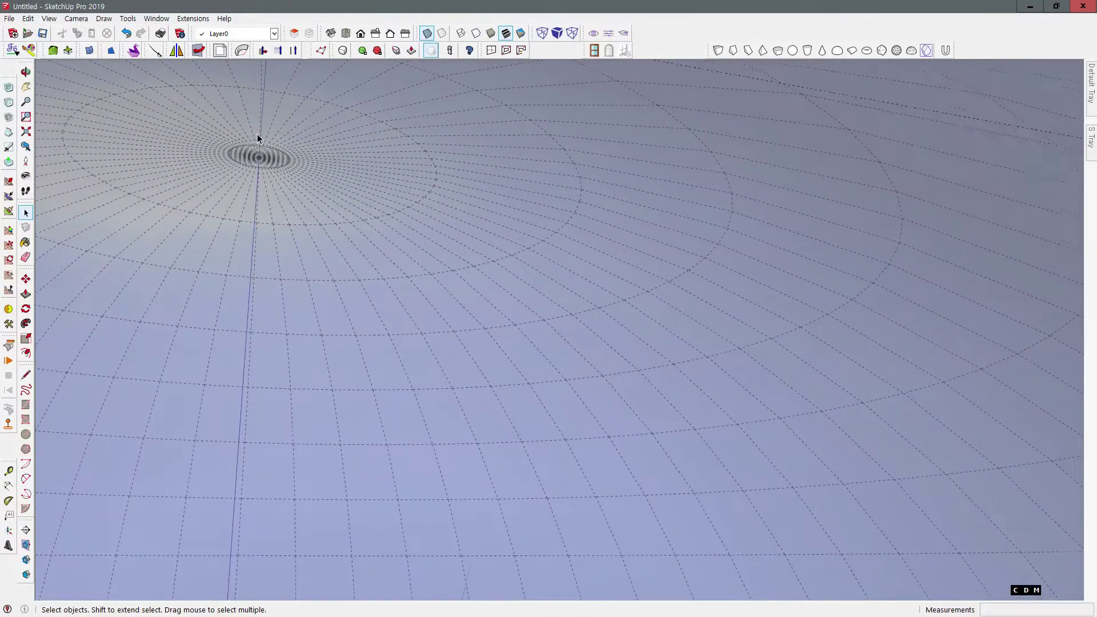
{"action": "middle_click_drag", "start_coordinate": [260, 161], "coordinate": [258, 185]}
{"action": "scroll", "coordinate": [259, 186], "scroll_direction": "up", "scroll_amount": 3}
{"action": "scroll", "coordinate": [259, 187], "scroll_direction": "up", "scroll_amount": 2}
{"action": "scroll", "coordinate": [272, 139], "scroll_direction": "up", "scroll_amount": 3}
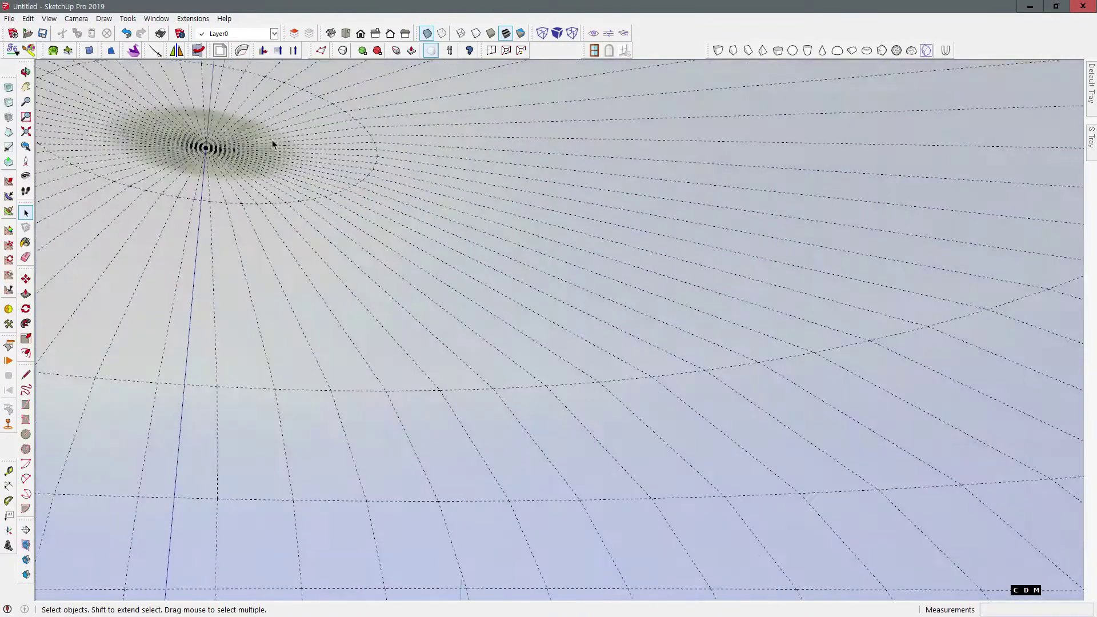
{"action": "middle_click_drag", "start_coordinate": [272, 140], "coordinate": [340, 149]}
{"action": "scroll", "coordinate": [324, 203], "scroll_direction": "down", "scroll_amount": 2}
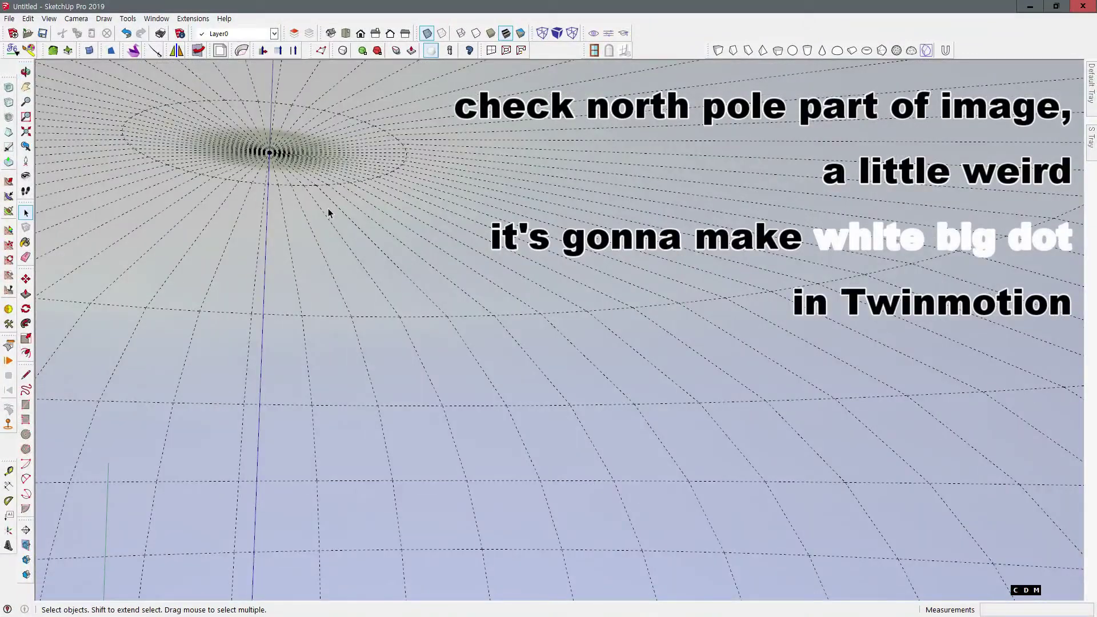
{"action": "middle_click_drag", "start_coordinate": [258, 103], "coordinate": [263, 80]}
{"action": "scroll", "coordinate": [261, 81], "scroll_direction": "up", "scroll_amount": 3}
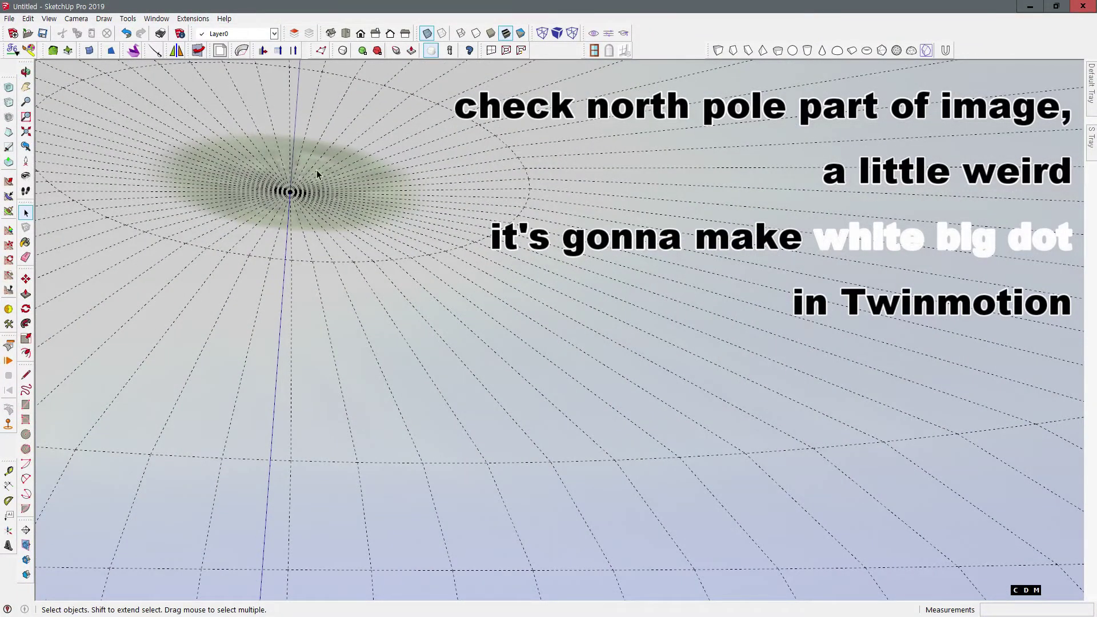
{"action": "scroll", "coordinate": [316, 170], "scroll_direction": "up", "scroll_amount": 1}
{"action": "scroll", "coordinate": [360, 204], "scroll_direction": "down", "scroll_amount": 7}
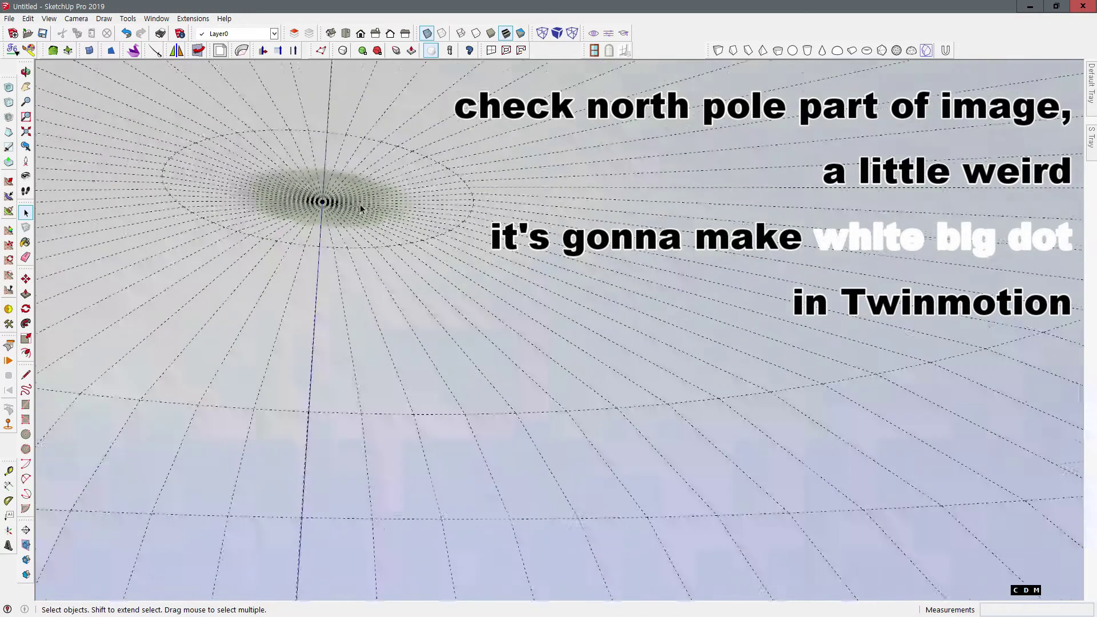
{"action": "scroll", "coordinate": [362, 206], "scroll_direction": "down", "scroll_amount": 2}
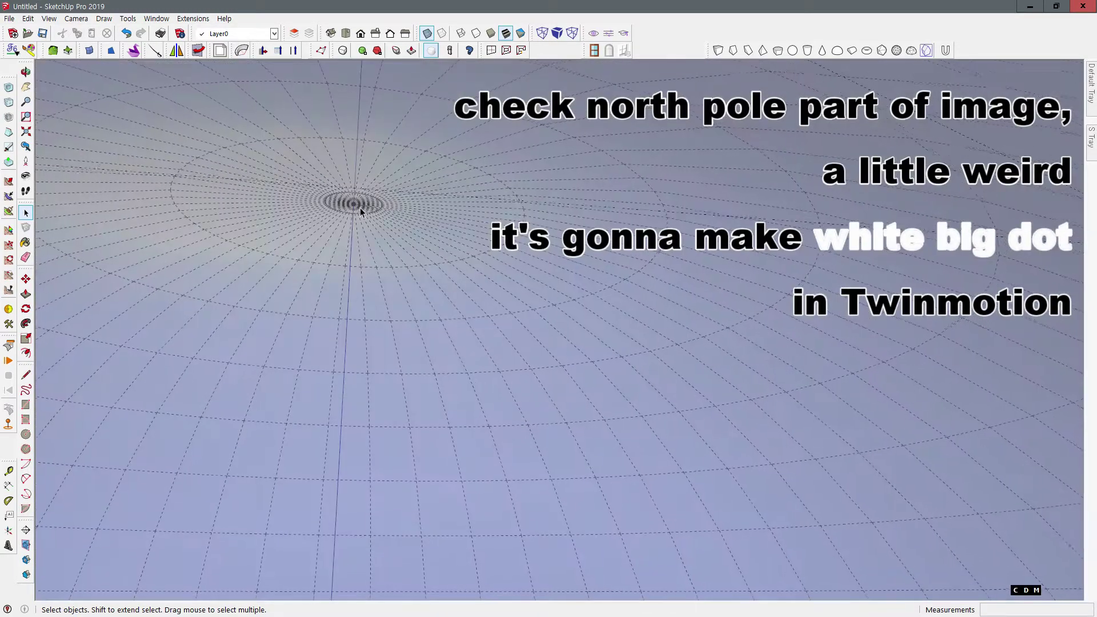
Undo the texture tiling, the sphere painting and the landscape image beside it to return to the plain sphere
{"action": "middle_click_drag", "start_coordinate": [362, 224], "coordinate": [360, 335]}
{"action": "scroll", "coordinate": [409, 378], "scroll_direction": "down", "scroll_amount": 6}
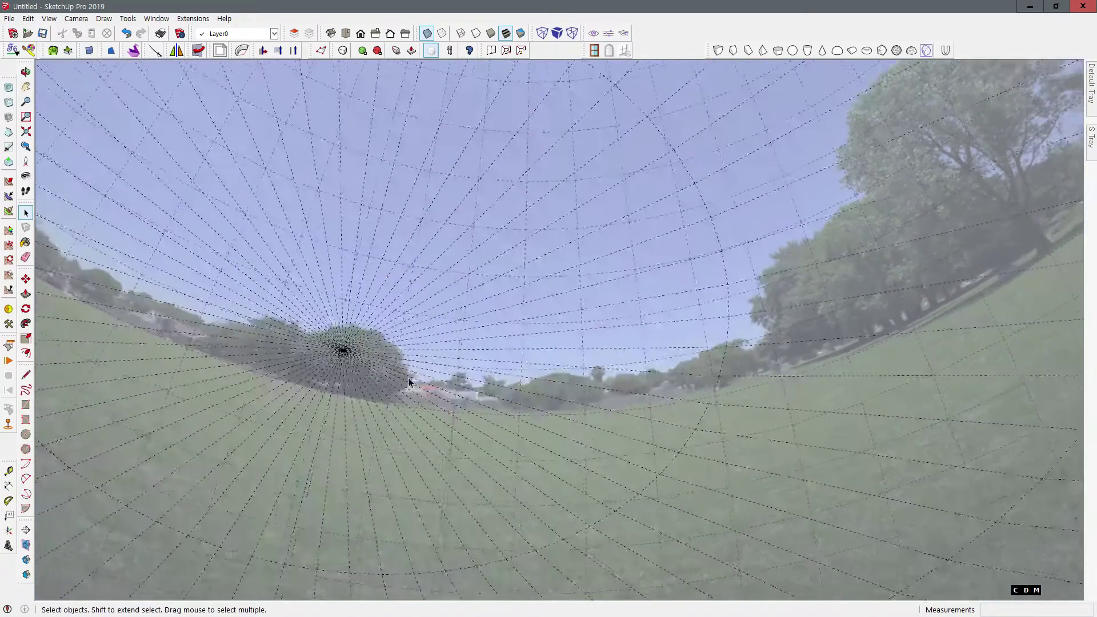
{"action": "scroll", "coordinate": [451, 369], "scroll_direction": "down", "scroll_amount": 8}
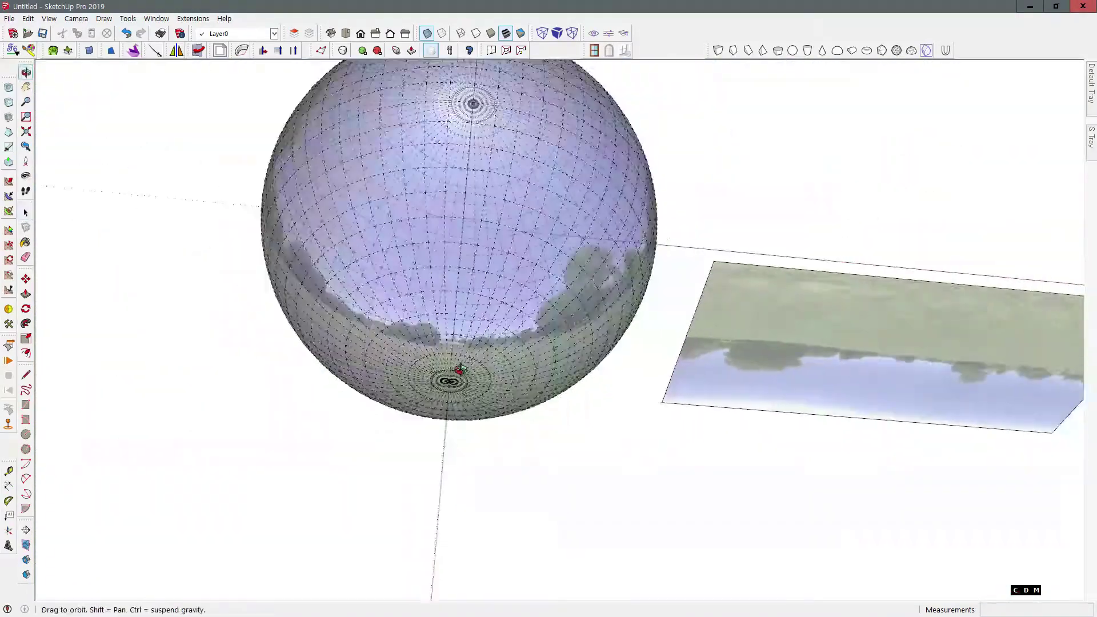
{"action": "middle_click_drag", "start_coordinate": [458, 370], "coordinate": [370, 371]}
{"action": "scroll", "coordinate": [368, 363], "scroll_direction": "down", "scroll_amount": 3}
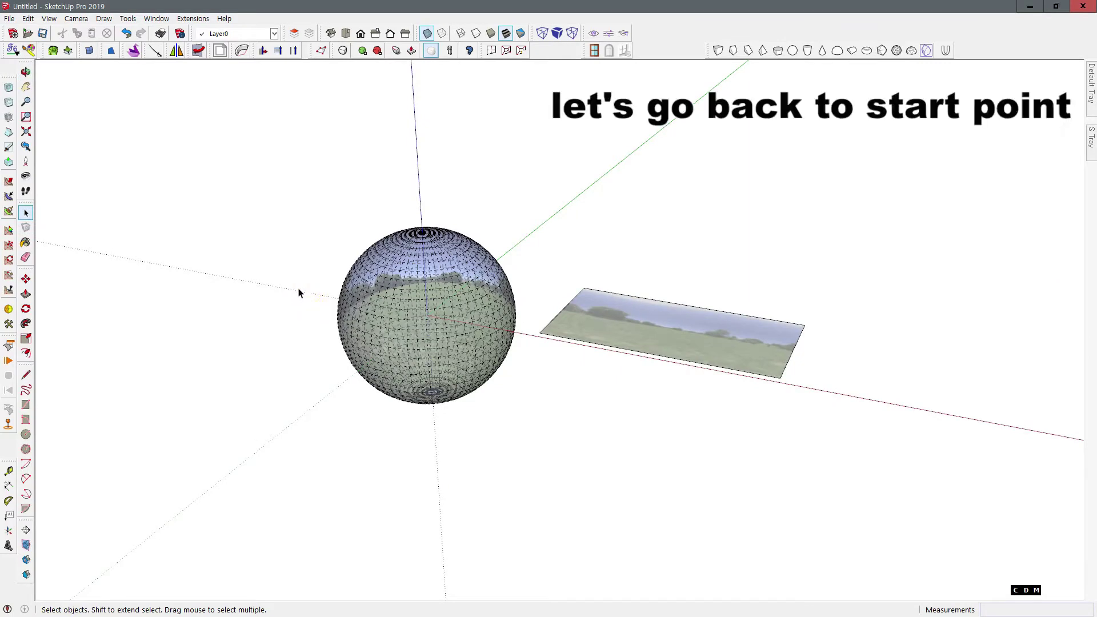
{"action": "key", "text": "ctrl+z"}
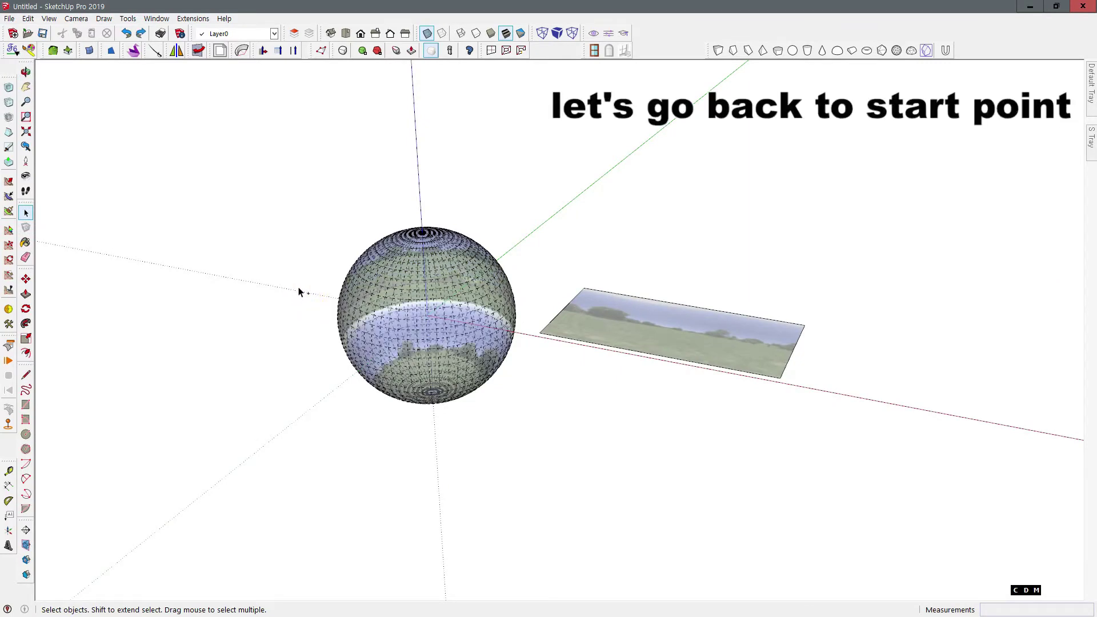
{"action": "key", "text": "ctrl+z"}
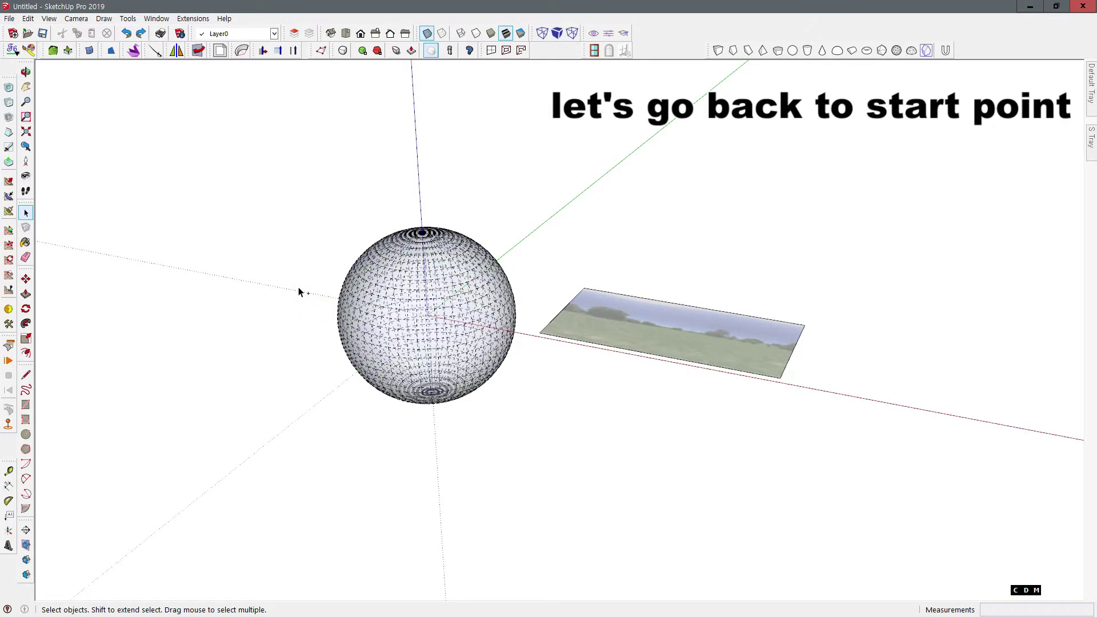
{"action": "key", "text": "ctrl+z"}
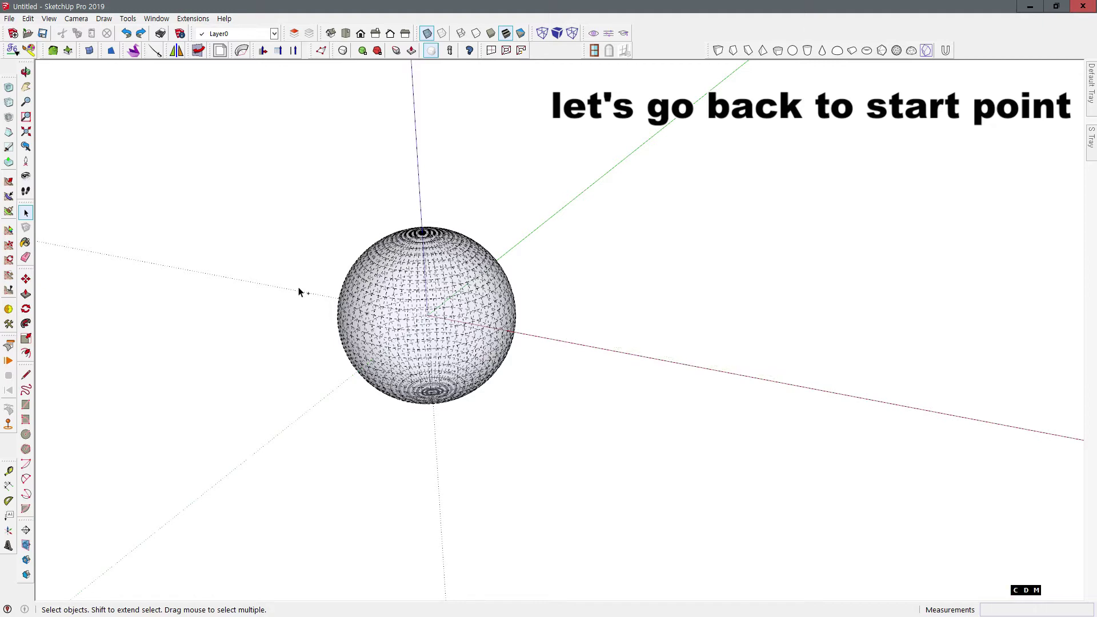
Select the small circular cap of faces and edges around the sphere's north pole
{"action": "scroll", "coordinate": [331, 293], "scroll_direction": "up", "scroll_amount": 4}
{"action": "mouse_move", "coordinate": [380, 275]}
{"action": "middle_mouse_down"}
{"action": "mouse_move", "coordinate": [472, 269]}
{"action": "mouse_move", "coordinate": [510, 204]}
{"action": "mouse_move", "coordinate": [460, 306]}
{"action": "mouse_move", "coordinate": [483, 252]}
{"action": "middle_mouse_up"}
{"action": "scroll", "coordinate": [512, 188], "scroll_direction": "up", "scroll_amount": 3}
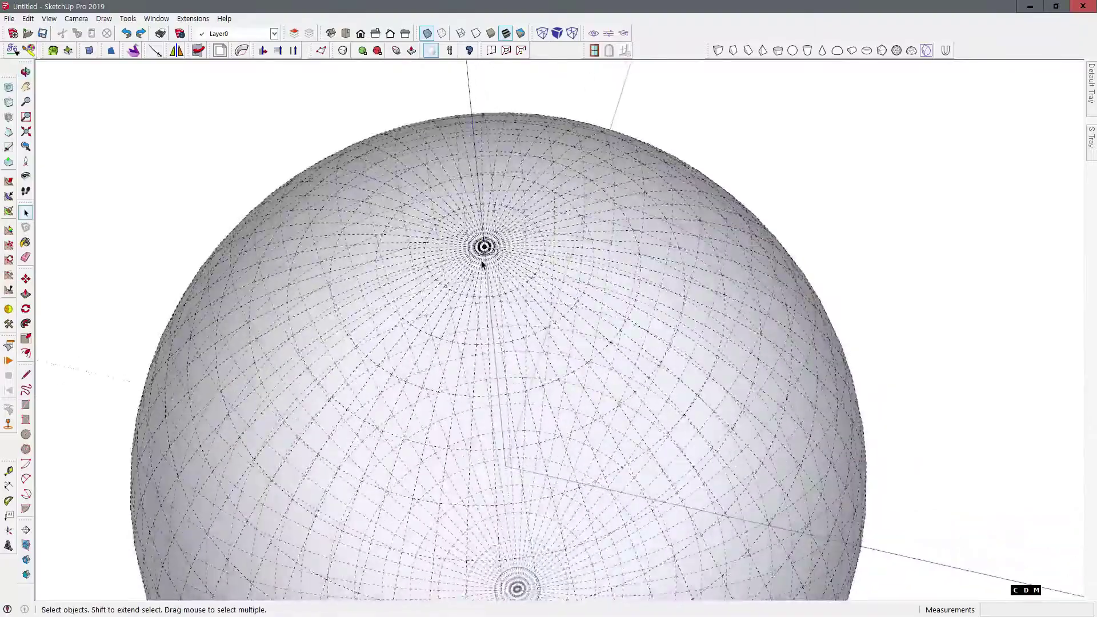
{"action": "scroll", "coordinate": [486, 248], "scroll_direction": "up", "scroll_amount": 4}
{"action": "scroll", "coordinate": [488, 242], "scroll_direction": "up", "scroll_amount": 5}
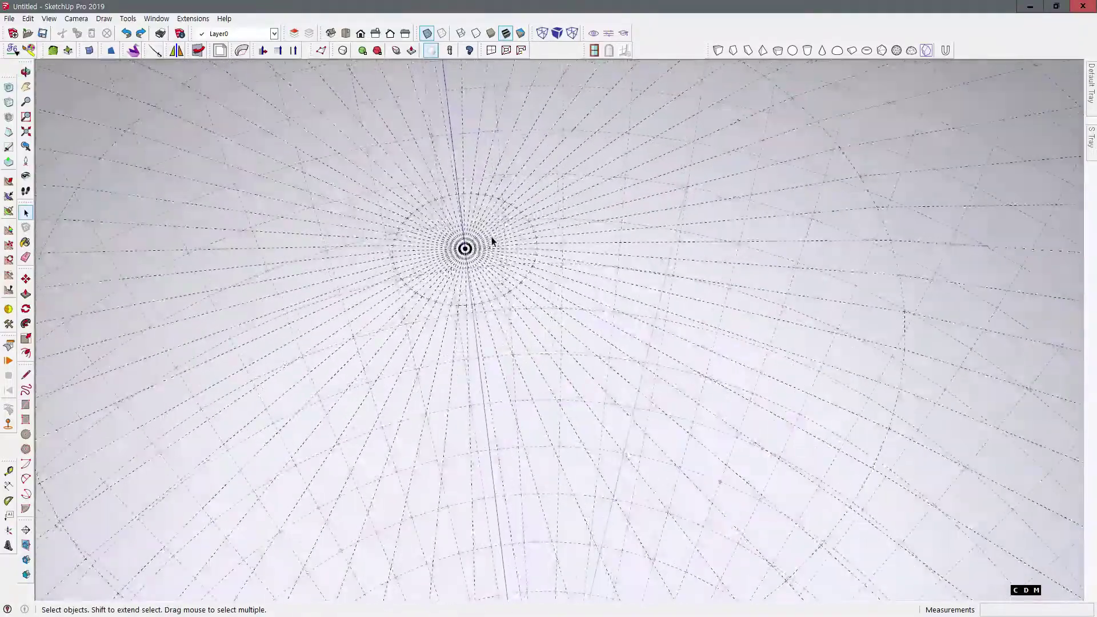
{"action": "mouse_move", "coordinate": [486, 244]}
{"action": "middle_mouse_down"}
{"action": "mouse_move", "coordinate": [514, 232]}
{"action": "mouse_move", "coordinate": [482, 423]}
{"action": "mouse_move", "coordinate": [465, 120]}
{"action": "mouse_move", "coordinate": [421, 343]}
{"action": "mouse_move", "coordinate": [429, 231]}
{"action": "middle_mouse_up"}
{"action": "scroll", "coordinate": [501, 245], "scroll_direction": "down", "scroll_amount": 1}
{"action": "scroll", "coordinate": [486, 240], "scroll_direction": "up", "scroll_amount": 4}
{"action": "scroll", "coordinate": [481, 242], "scroll_direction": "down", "scroll_amount": 1}
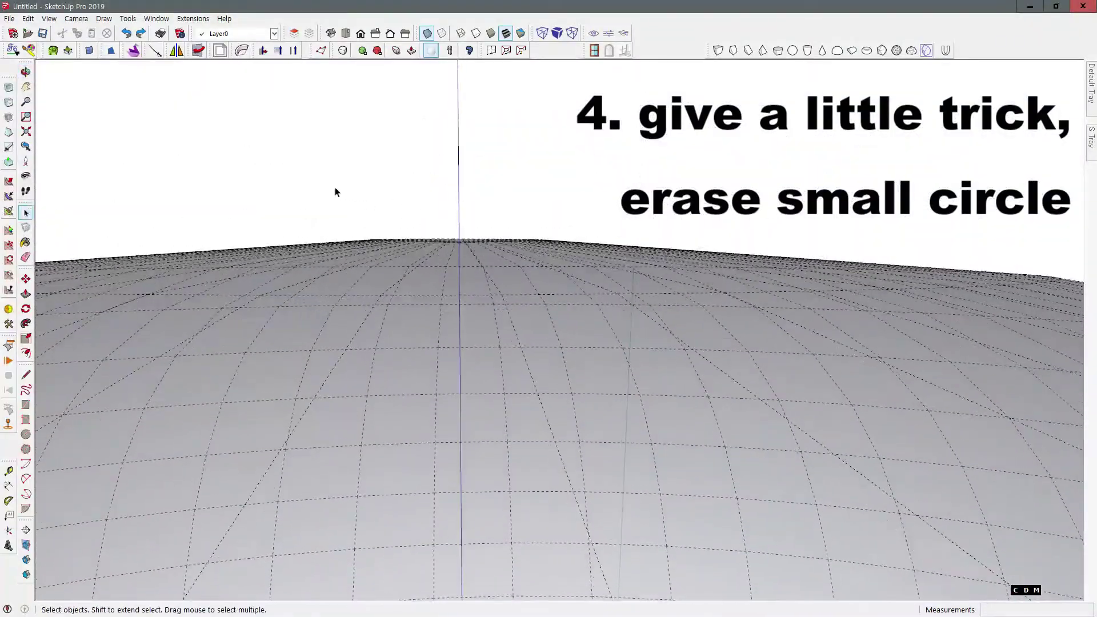
{"action": "left_click_drag", "start_coordinate": [552, 252], "coordinate": [552, 252]}
{"action": "middle_click_drag", "start_coordinate": [527, 255], "coordinate": [449, 458]}
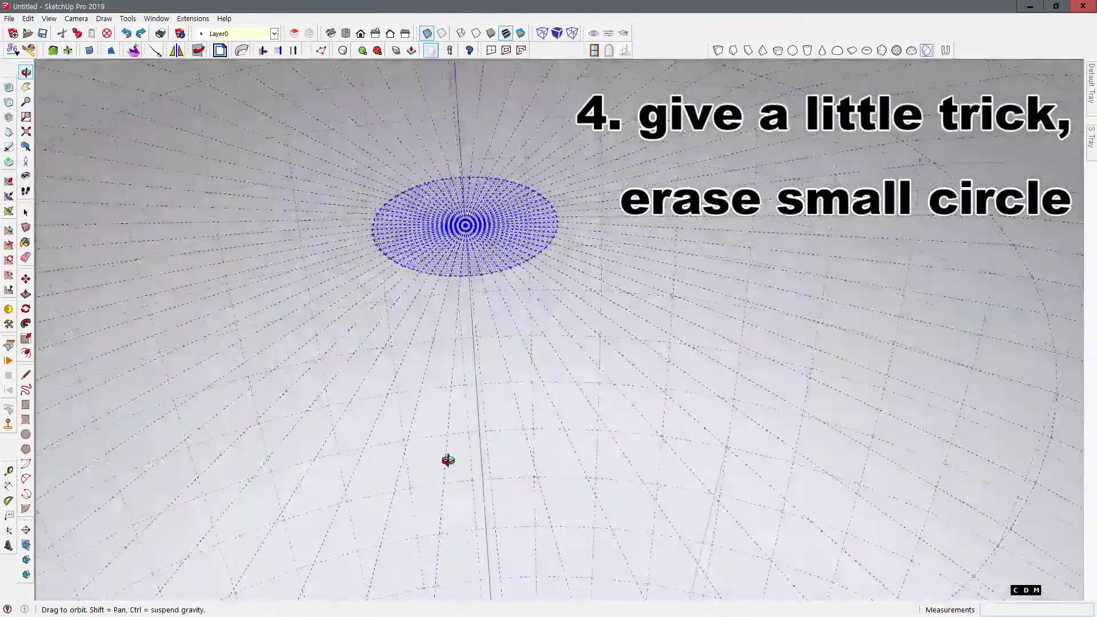
{"action": "middle_click_drag", "start_coordinate": [448, 321], "coordinate": [497, 286]}
{"action": "scroll", "coordinate": [441, 355], "scroll_direction": "down", "scroll_amount": 2}
{"action": "scroll", "coordinate": [480, 345], "scroll_direction": "down", "scroll_amount": 1}
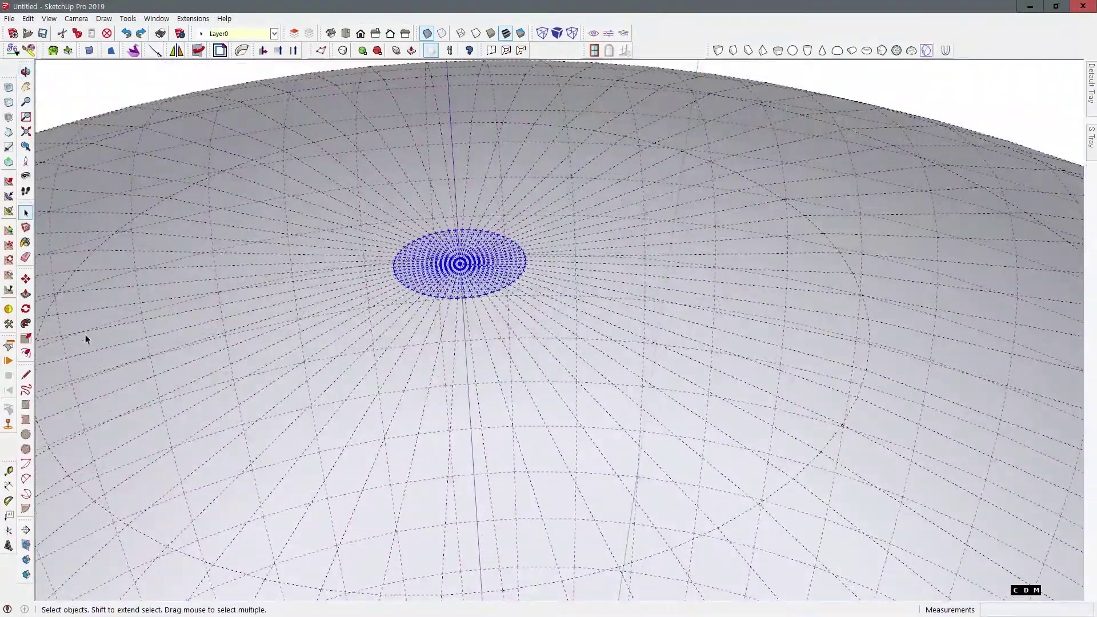
Draw a vertical line about 1940 mm long upward from the centre of the sphere's north pole
{"action": "left_click", "coordinate": [460, 264]}
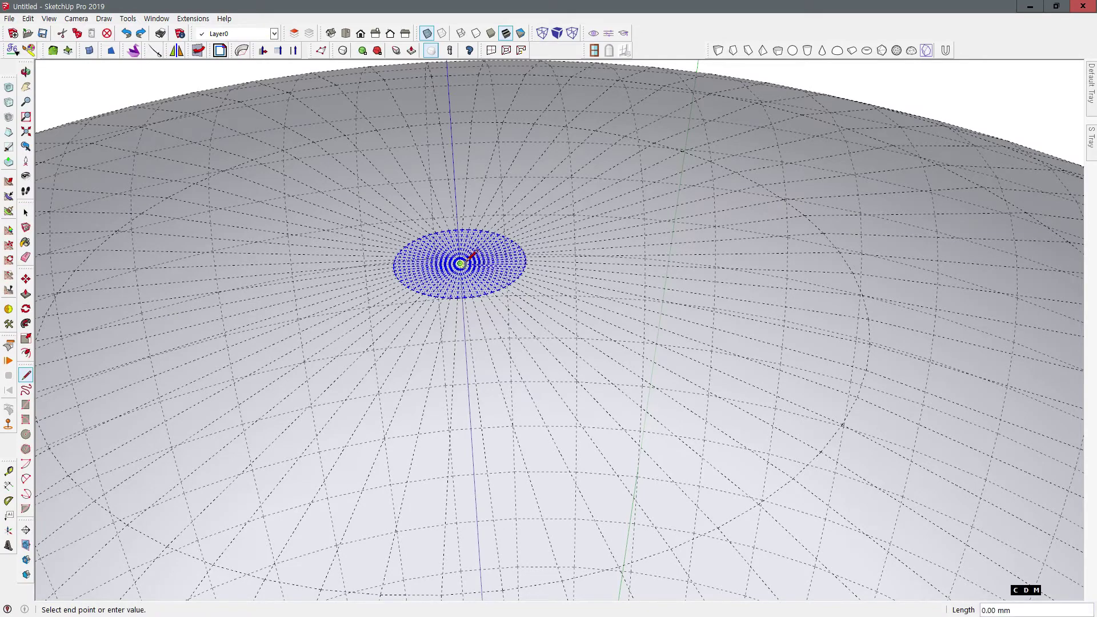
{"action": "scroll", "coordinate": [460, 264], "scroll_direction": "down", "scroll_amount": 2}
{"action": "middle_click_drag", "start_coordinate": [462, 263], "coordinate": [473, 123]}
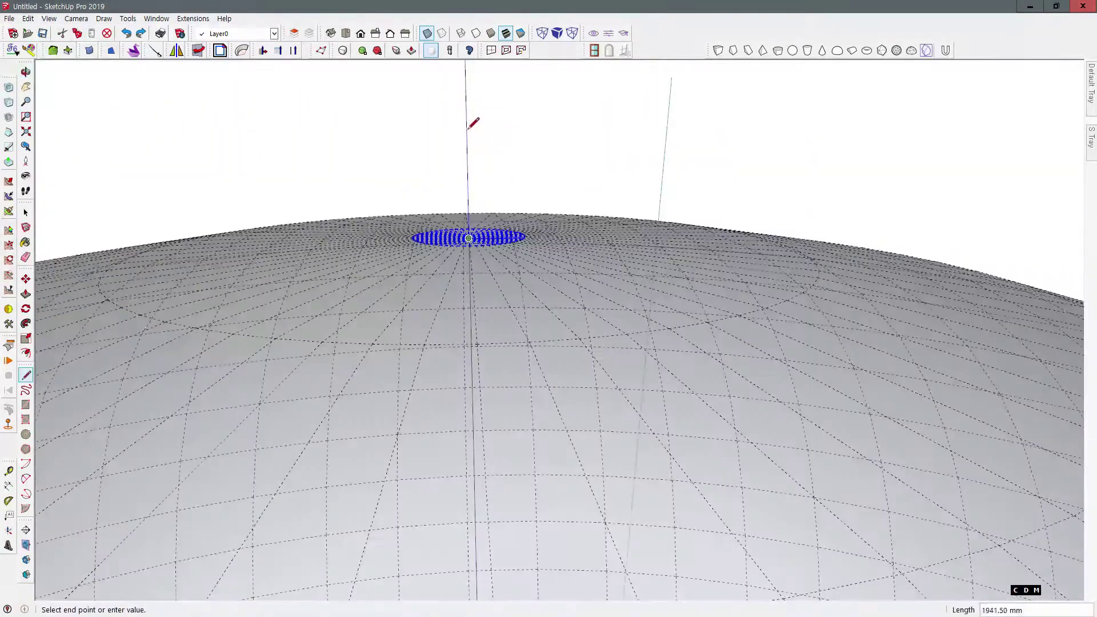
Move the vertical line at the north pole about 7100 mm straight up so the attached pole geometry stretches into a cone
{"action": "left_click", "coordinate": [25, 211]}
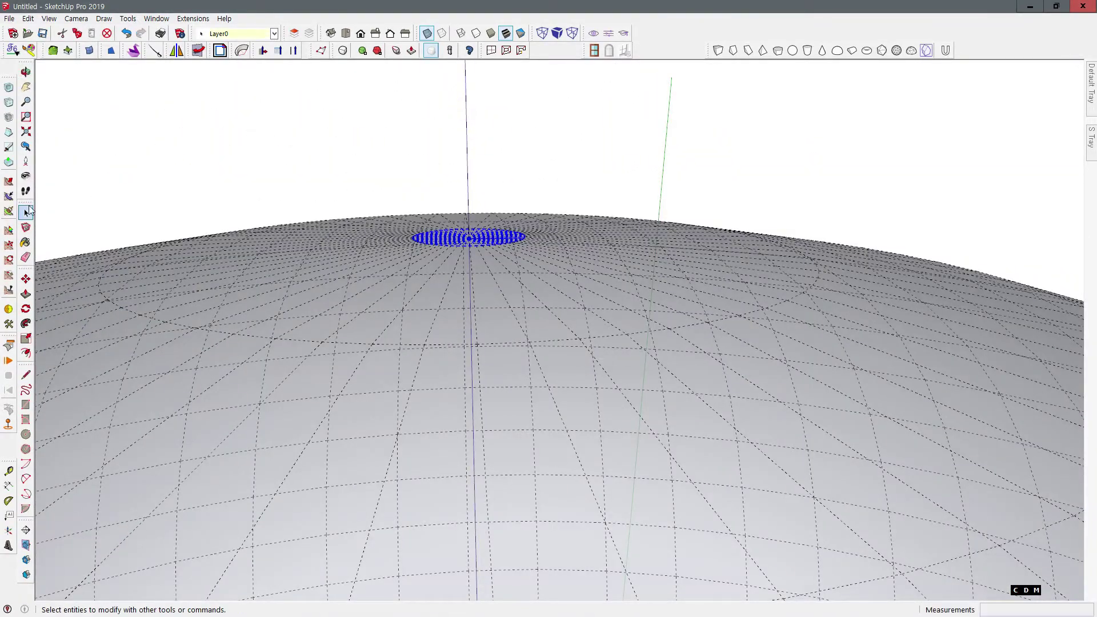
{"action": "left_click_drag", "start_coordinate": [425, 127], "coordinate": [410, 141]}
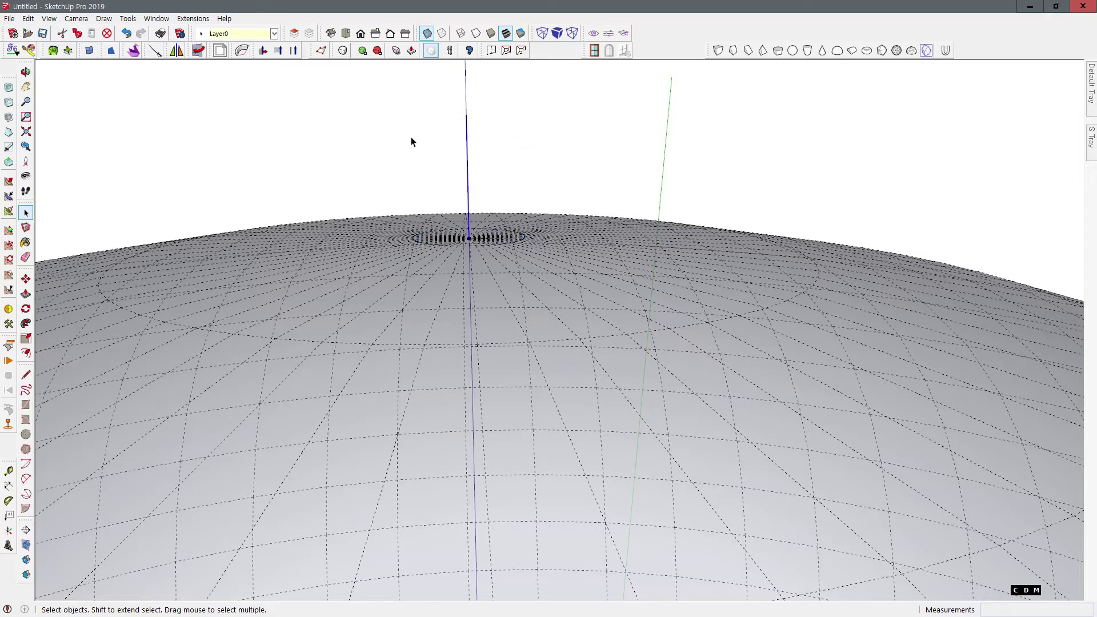
{"action": "left_click", "coordinate": [26, 279]}
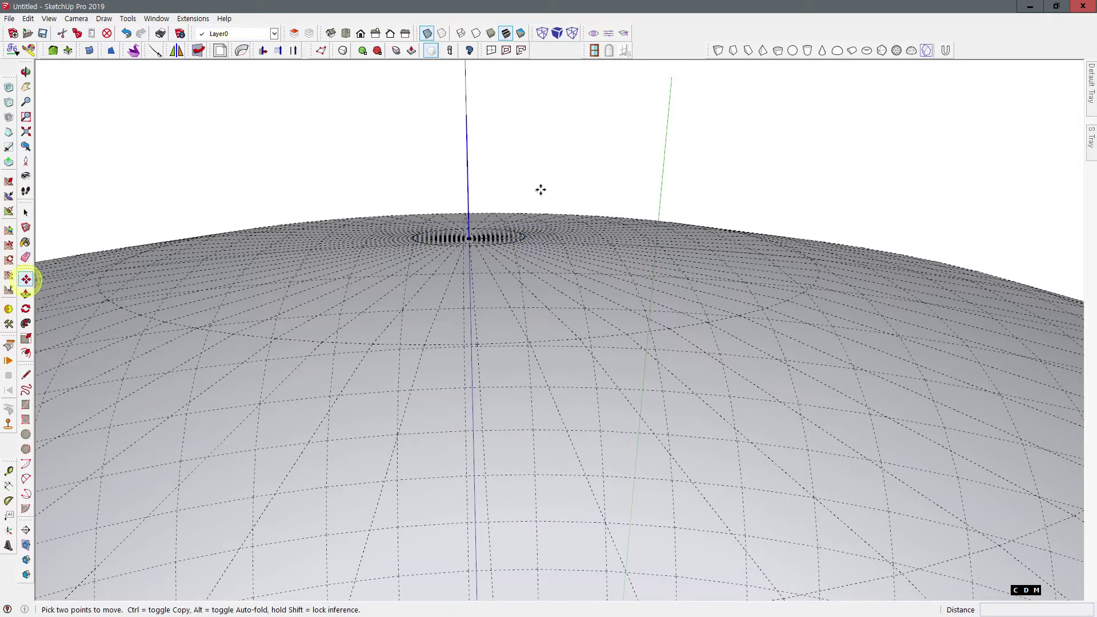
{"action": "left_click", "coordinate": [527, 186]}
{"action": "left_click", "coordinate": [526, 173]}
{"action": "scroll", "coordinate": [527, 174], "scroll_direction": "down", "scroll_amount": 5}
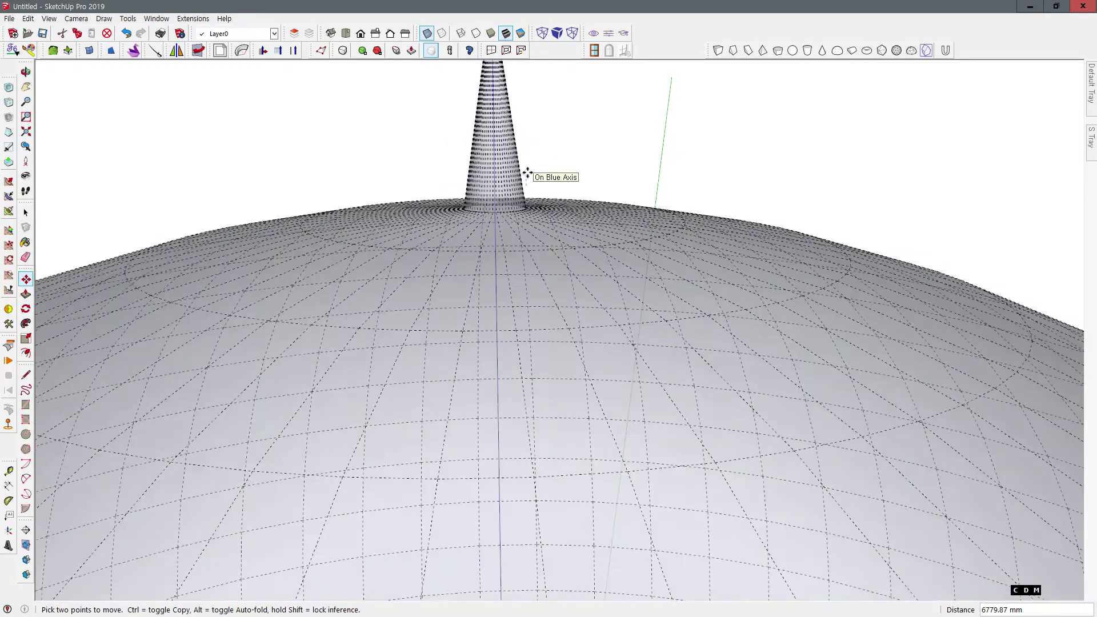
{"action": "scroll", "coordinate": [527, 173], "scroll_direction": "down", "scroll_amount": 1}
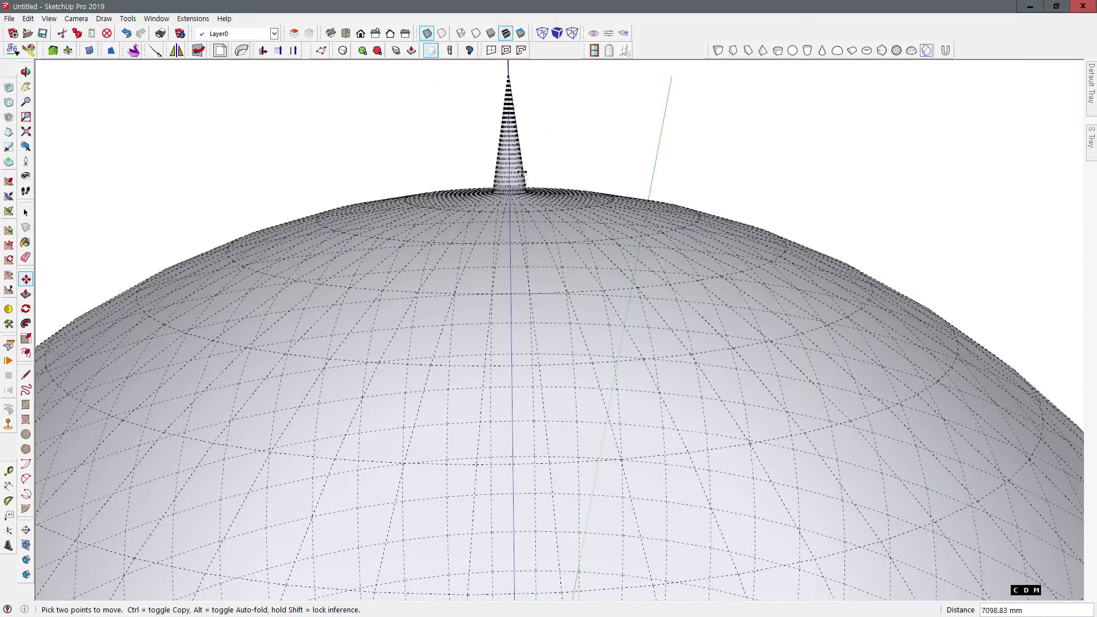
{"action": "middle_click_drag", "start_coordinate": [542, 164], "coordinate": [517, 191]}
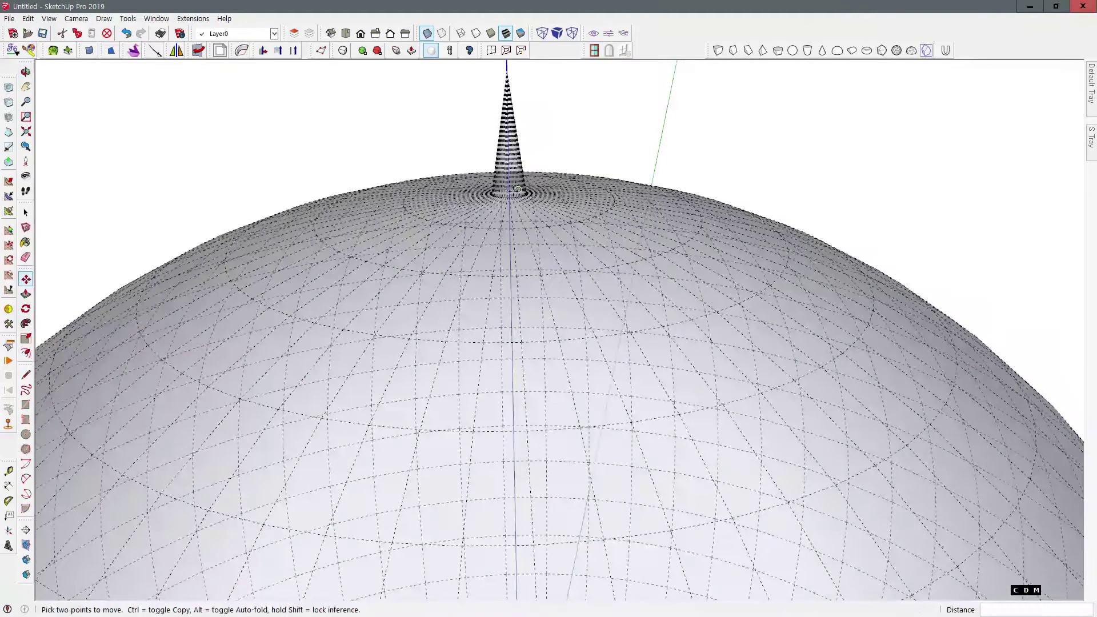
Delete the whole cone standing on the sphere's north pole to leave a circular opening
{"action": "left_click", "coordinate": [32, 212]}
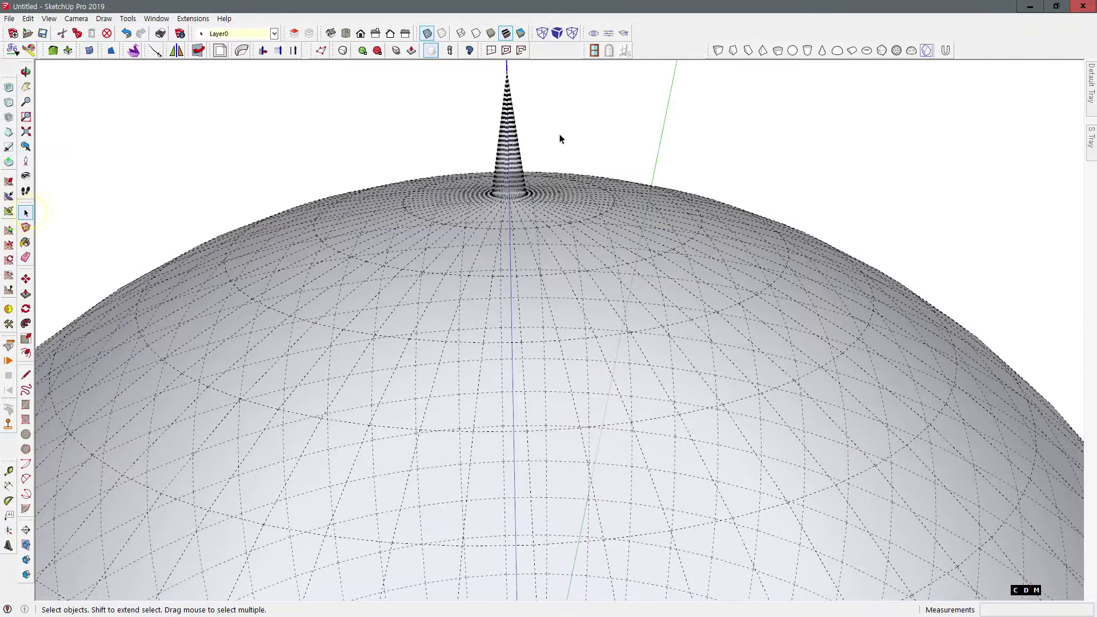
{"action": "left_click_drag", "start_coordinate": [462, 69], "coordinate": [461, 69]}
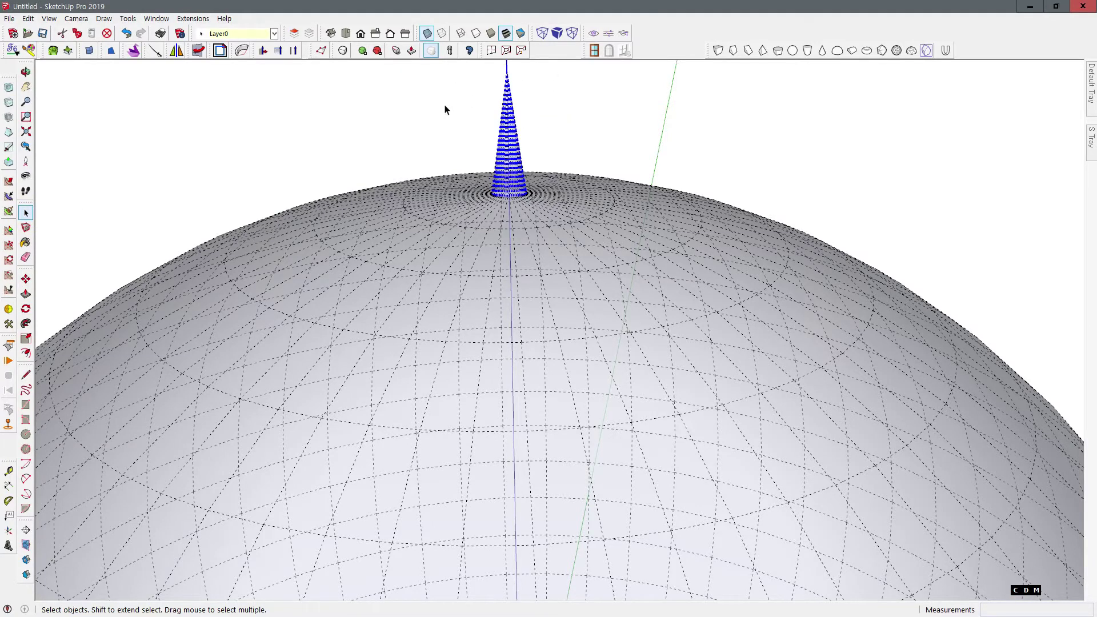
{"action": "key", "text": "Delete"}
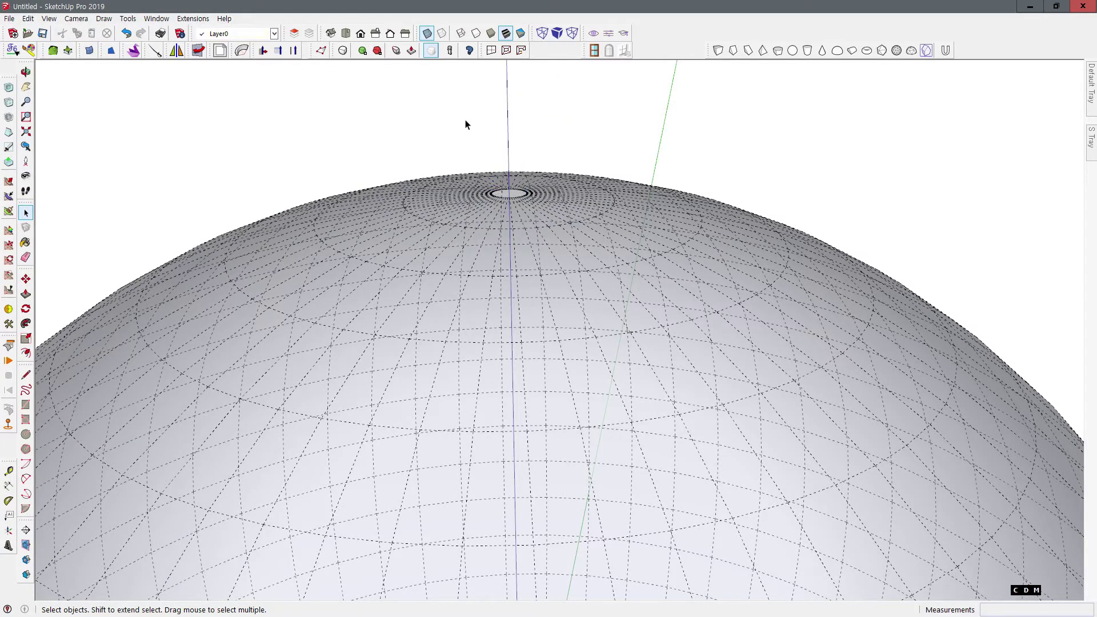
Select the rim edges of the north pole opening and close it with a flat circular face
{"action": "middle_click_drag", "start_coordinate": [465, 122], "coordinate": [500, 288]}
{"action": "scroll", "coordinate": [490, 252], "scroll_direction": "up", "scroll_amount": 5}
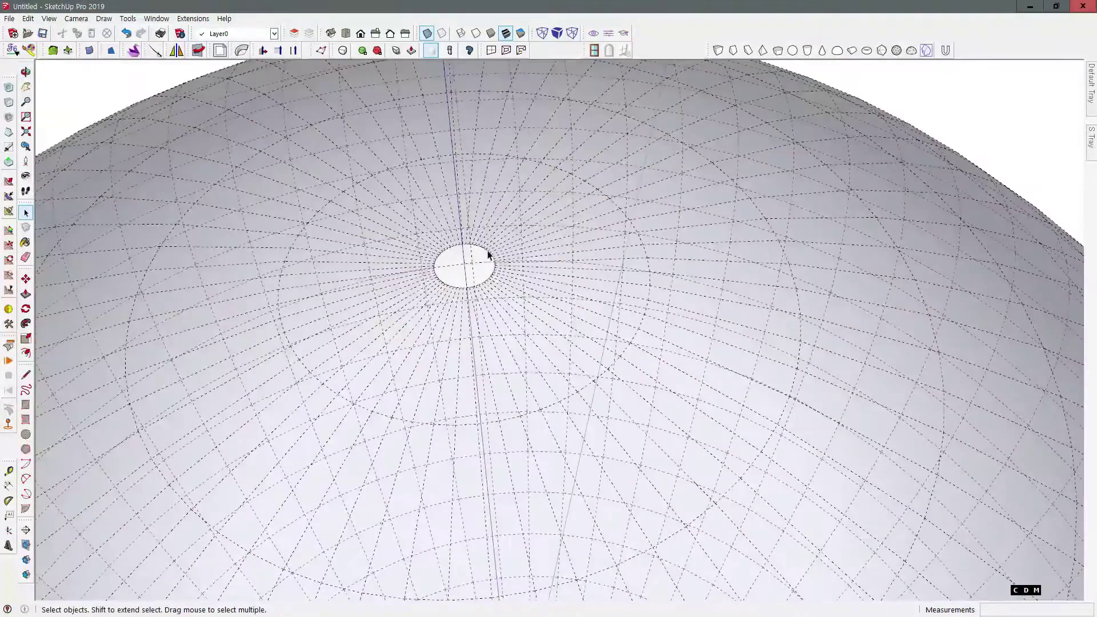
{"action": "left_click_drag", "start_coordinate": [523, 76], "coordinate": [512, 176]}
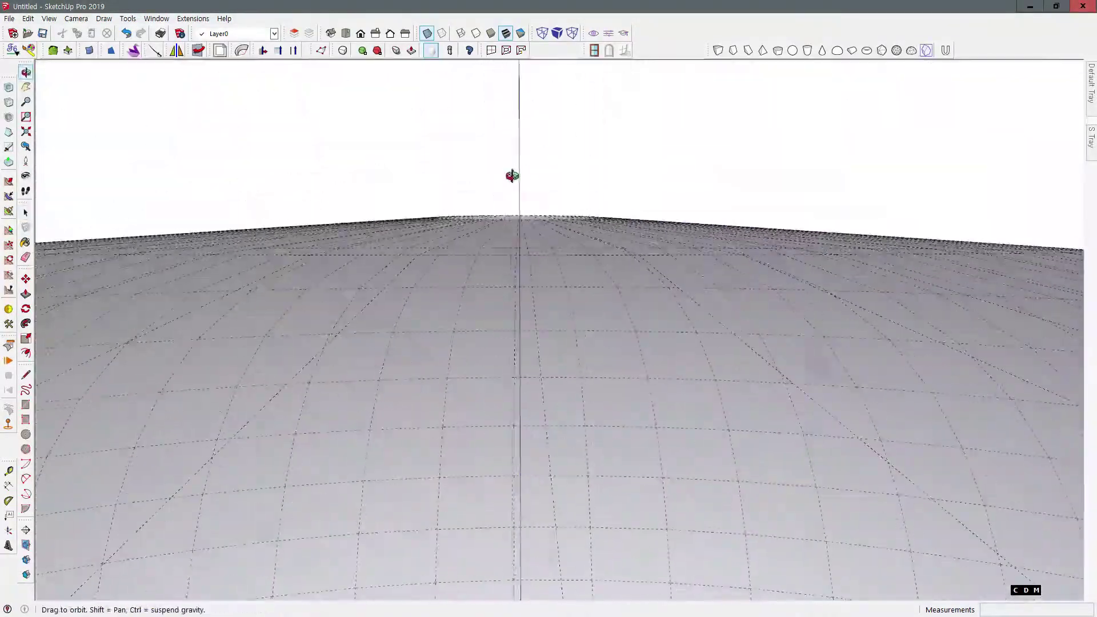
{"action": "key", "text": "space"}
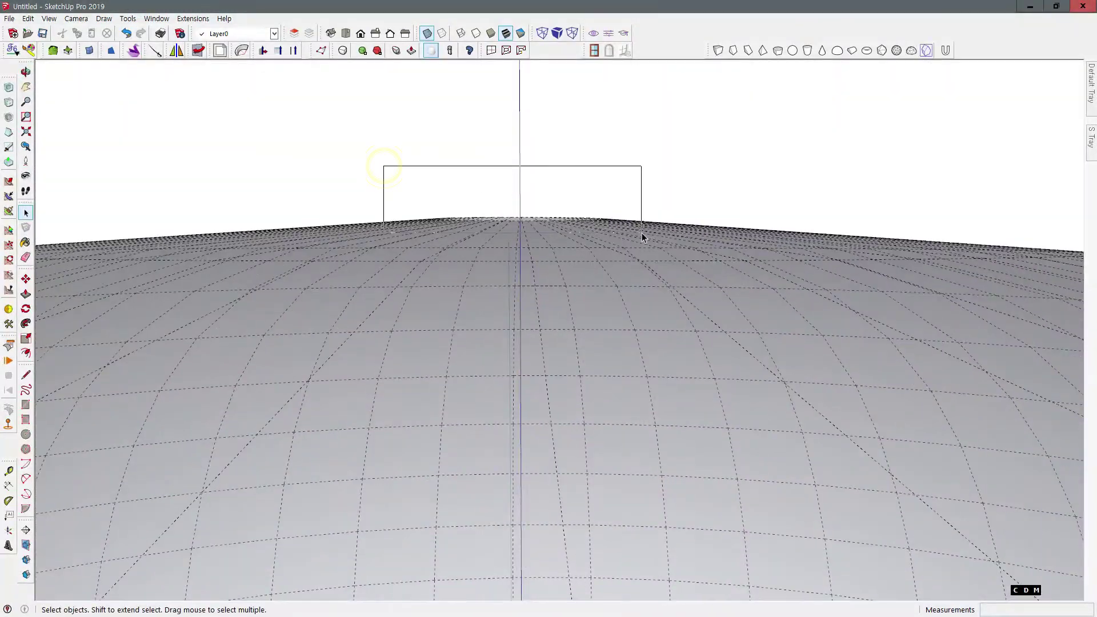
{"action": "middle_click_drag", "start_coordinate": [642, 232], "coordinate": [168, 116]}
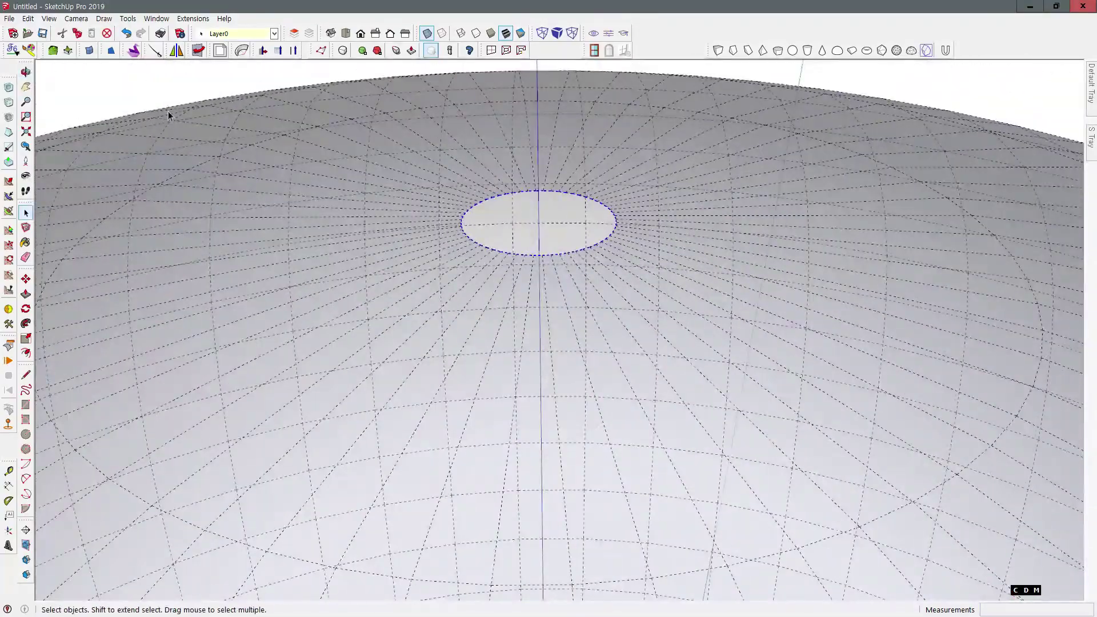
{"action": "left_click", "coordinate": [111, 51]}
{"action": "mouse_move", "coordinate": [543, 225]}
{"action": "middle_mouse_down"}
{"action": "mouse_move", "coordinate": [667, 113]}
{"action": "mouse_move", "coordinate": [570, 222]}
{"action": "mouse_move", "coordinate": [535, 240]}
{"action": "middle_mouse_up"}
{"action": "left_click", "coordinate": [570, 223]}
Replace the sphere's south pole cap with a flat circular face, as at the north pole
{"action": "scroll", "coordinate": [568, 220], "scroll_direction": "down", "scroll_amount": 6}
{"action": "scroll", "coordinate": [535, 240], "scroll_direction": "down", "scroll_amount": 10}
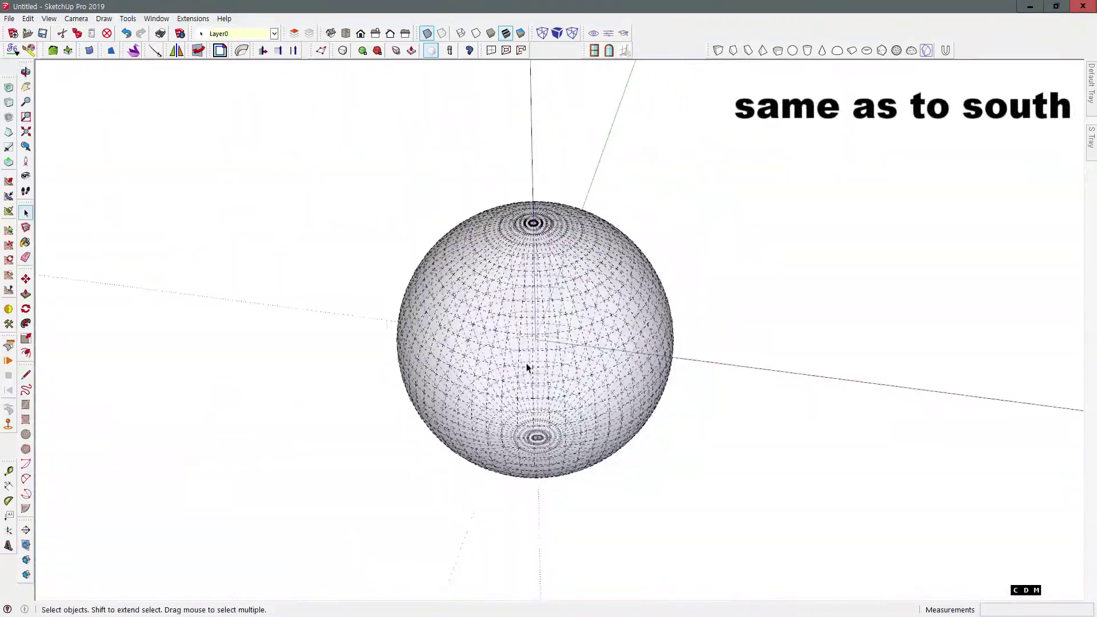
{"action": "middle_click_drag", "start_coordinate": [526, 367], "coordinate": [575, 375]}
{"action": "scroll", "coordinate": [575, 375], "scroll_direction": "up", "scroll_amount": 8}
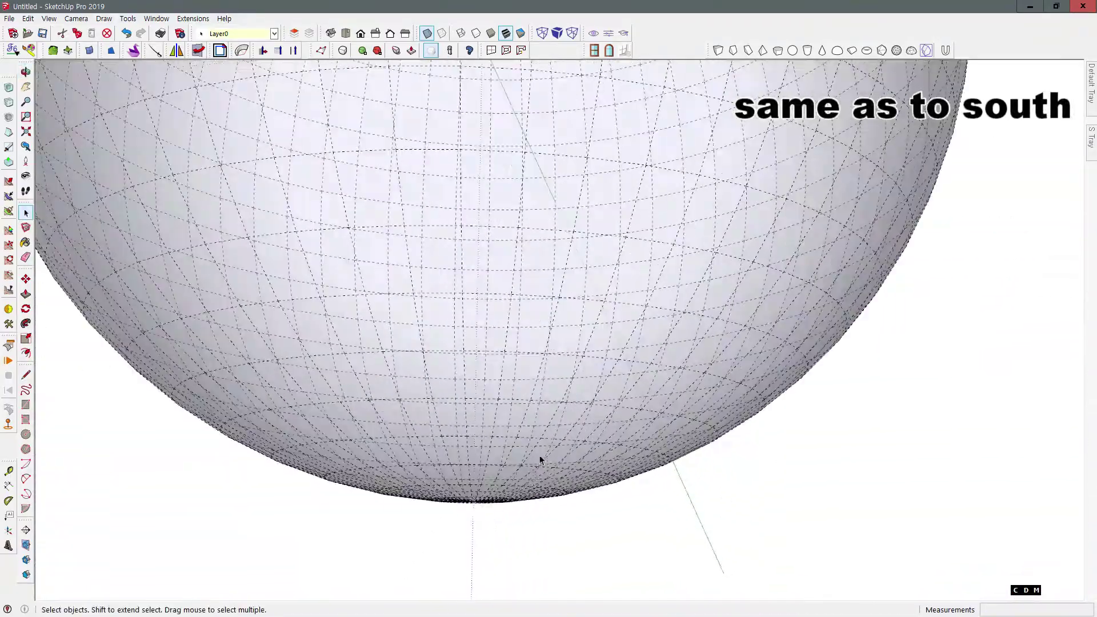
{"action": "middle_click_drag", "start_coordinate": [541, 458], "coordinate": [489, 417]}
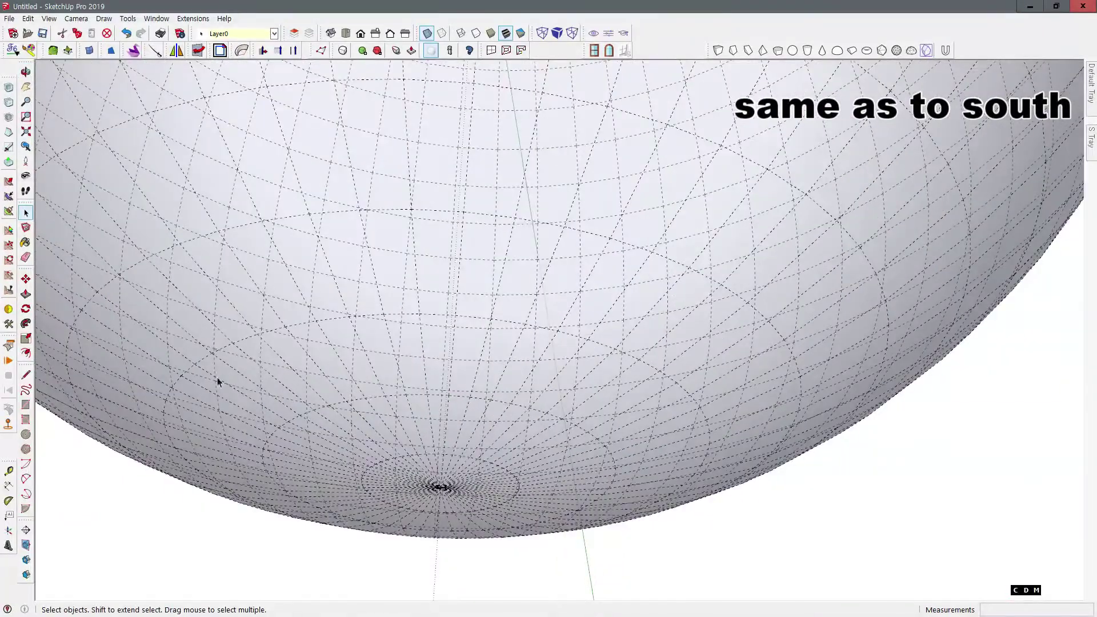
{"action": "left_click", "coordinate": [112, 51]}
{"action": "left_click", "coordinate": [111, 51]}
{"action": "middle_click_drag", "start_coordinate": [408, 394], "coordinate": [400, 514]}
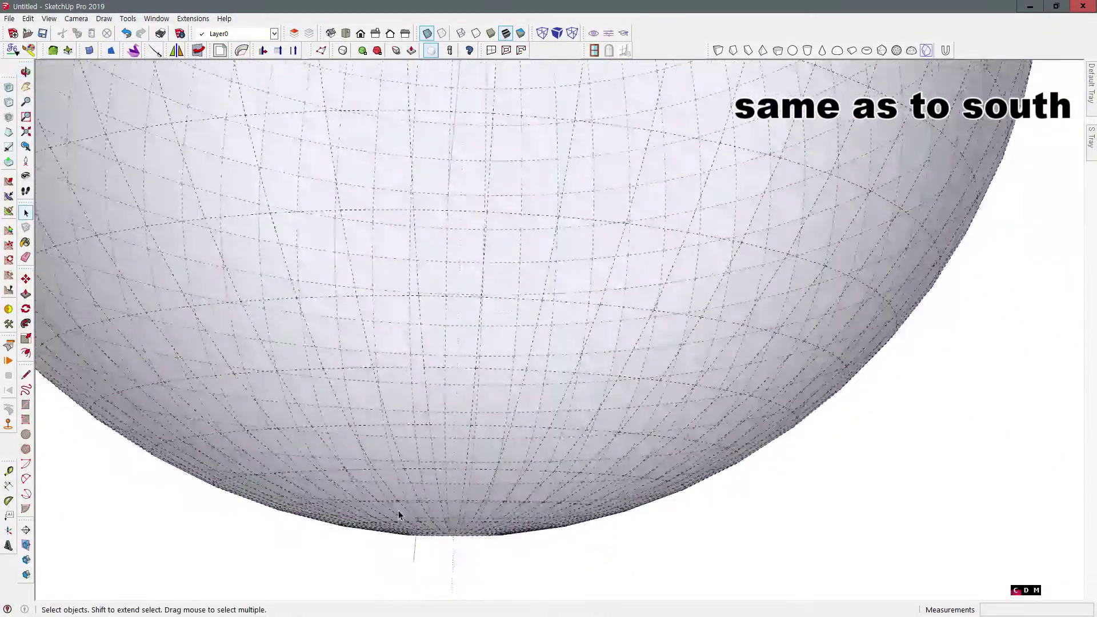
Select the flat circular face at the north pole and scale it uniformly about its centre into a tiny circle
{"action": "scroll", "coordinate": [468, 474], "scroll_direction": "down", "scroll_amount": 6}
{"action": "middle_click_drag", "start_coordinate": [442, 577], "coordinate": [510, 143]}
{"action": "scroll", "coordinate": [471, 169], "scroll_direction": "up", "scroll_amount": 6}
{"action": "scroll", "coordinate": [471, 169], "scroll_direction": "up", "scroll_amount": 4}
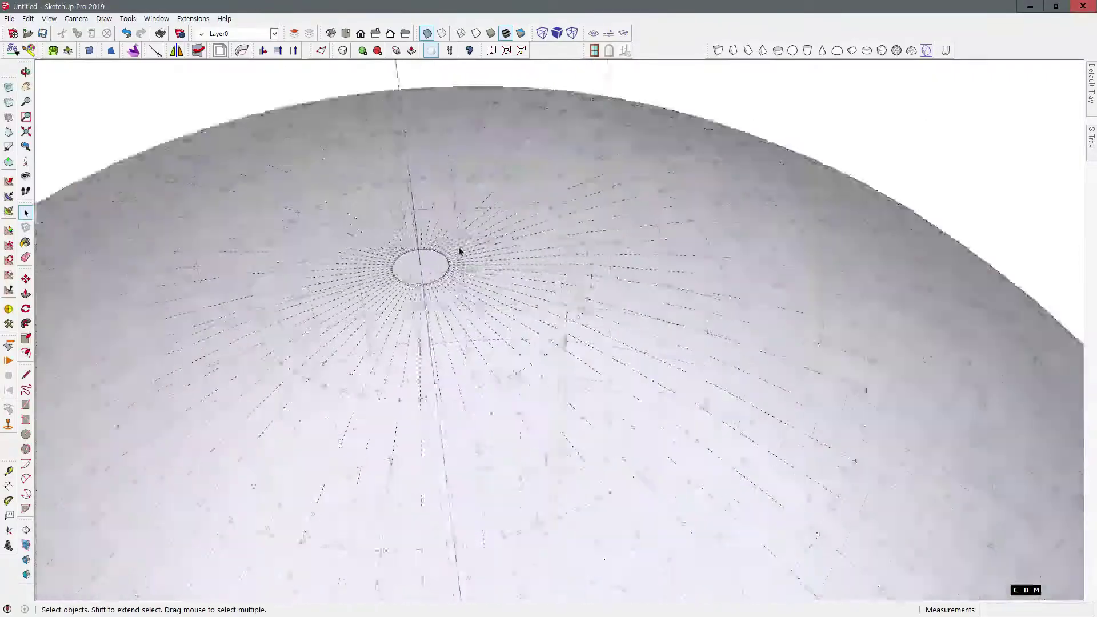
{"action": "middle_click_drag", "start_coordinate": [453, 250], "coordinate": [451, 95]}
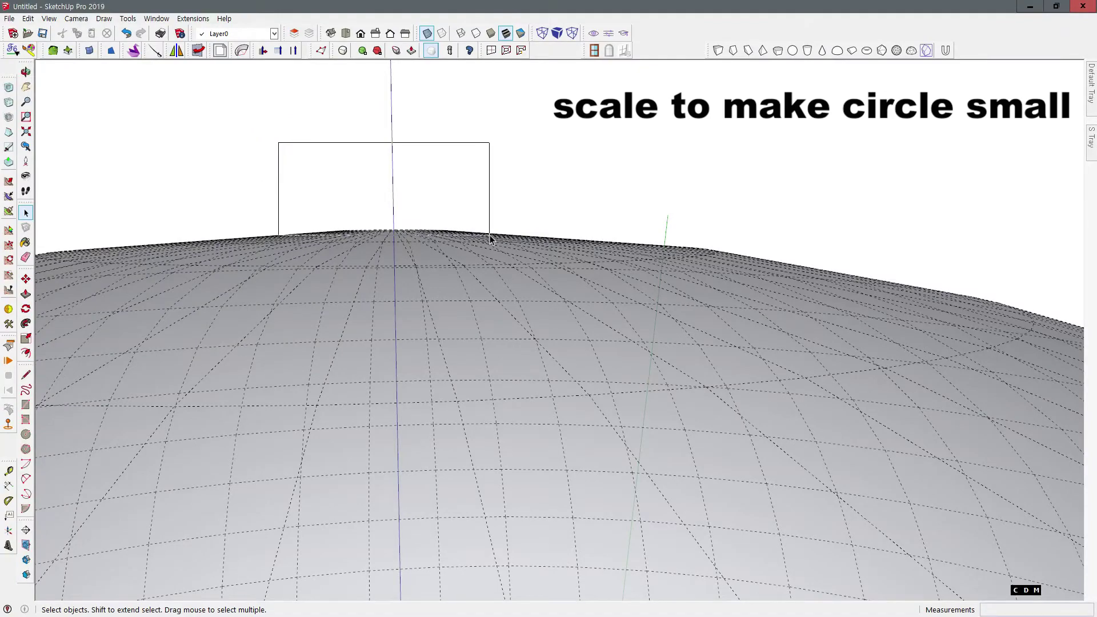
{"action": "middle_click_drag", "start_coordinate": [481, 237], "coordinate": [371, 348]}
{"action": "left_click", "coordinate": [26, 338]}
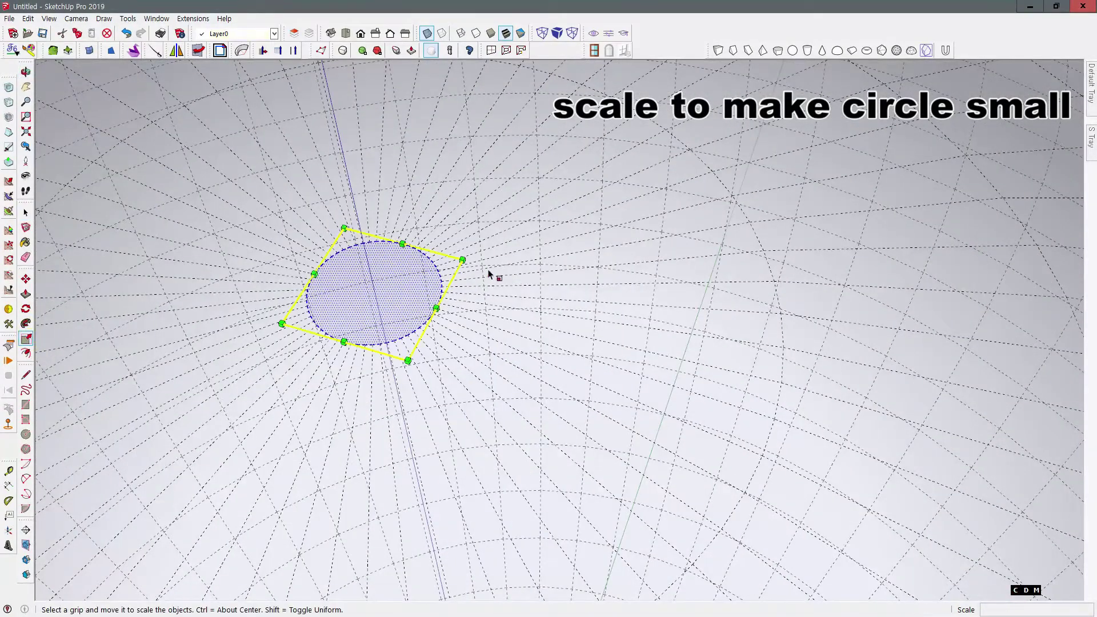
{"action": "left_click_drag", "start_coordinate": [463, 259], "coordinate": [386, 287]}
Select the flat circular face at the south pole and scale it uniformly about its centre to 0.11
{"action": "scroll", "coordinate": [439, 290], "scroll_direction": "down", "scroll_amount": 8}
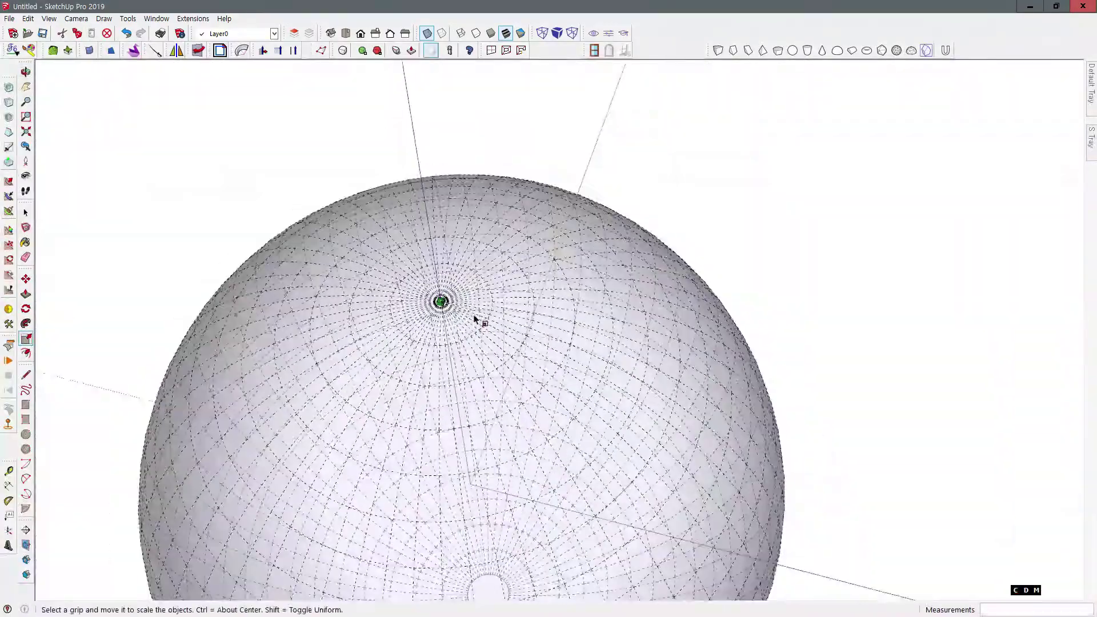
{"action": "scroll", "coordinate": [474, 319], "scroll_direction": "down", "scroll_amount": 4}
{"action": "middle_click_drag", "start_coordinate": [505, 411], "coordinate": [499, 211]}
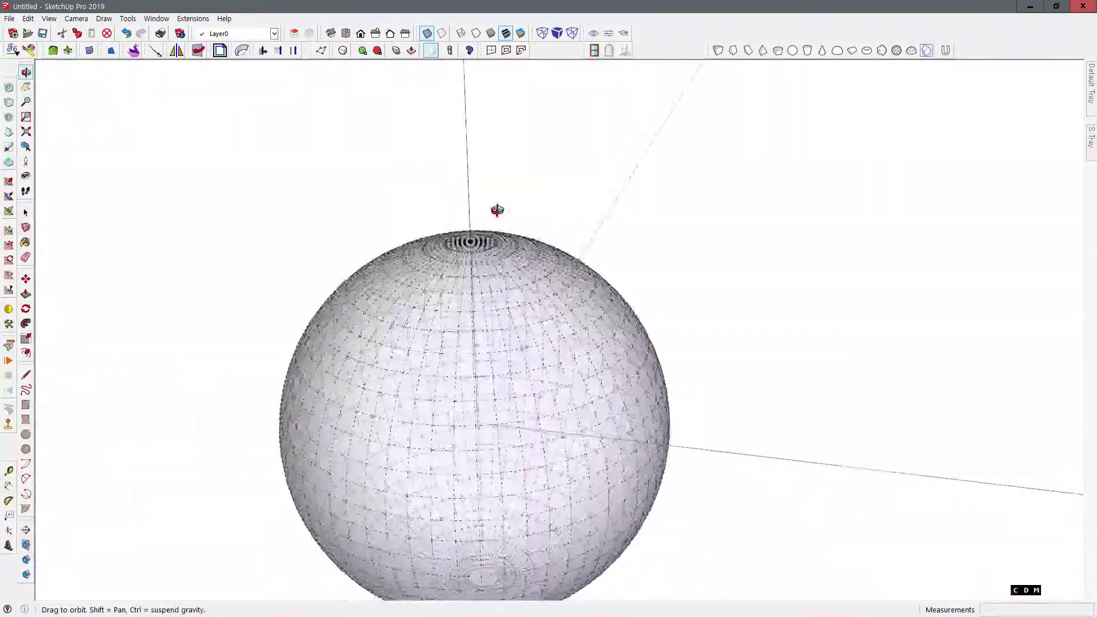
{"action": "scroll", "coordinate": [494, 189], "scroll_direction": "down", "scroll_amount": 2}
{"action": "middle_click_drag", "start_coordinate": [490, 460], "coordinate": [478, 400]}
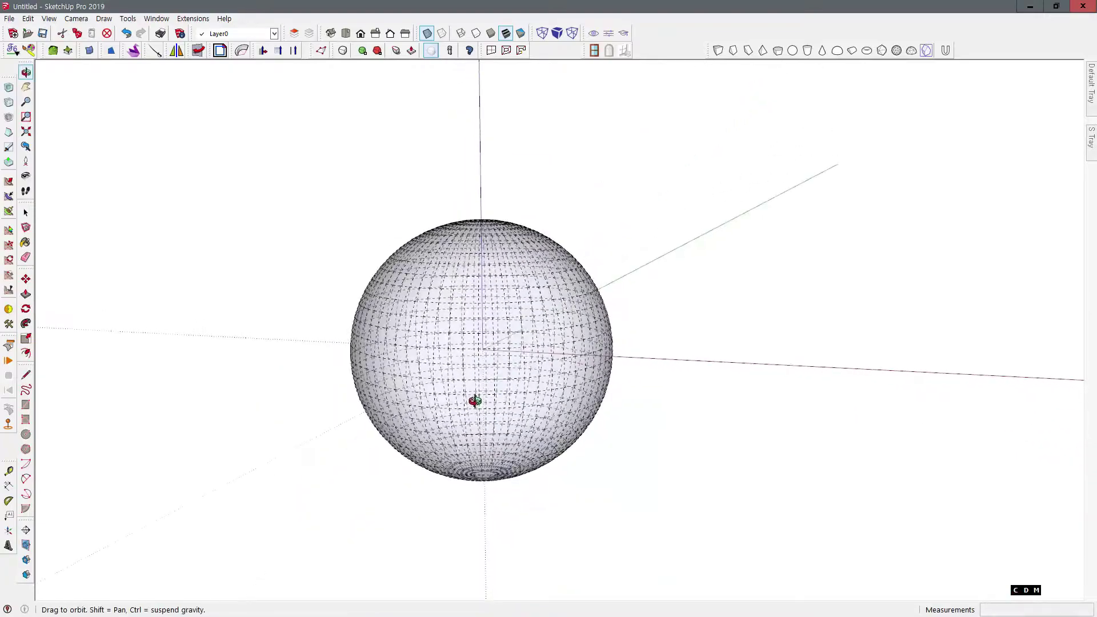
{"action": "scroll", "coordinate": [489, 460], "scroll_direction": "up", "scroll_amount": 5}
{"action": "mouse_move", "coordinate": [490, 460]}
{"action": "middle_mouse_down"}
{"action": "mouse_move", "coordinate": [521, 397]}
{"action": "mouse_move", "coordinate": [495, 453]}
{"action": "middle_mouse_up"}
{"action": "key", "text": "s"}
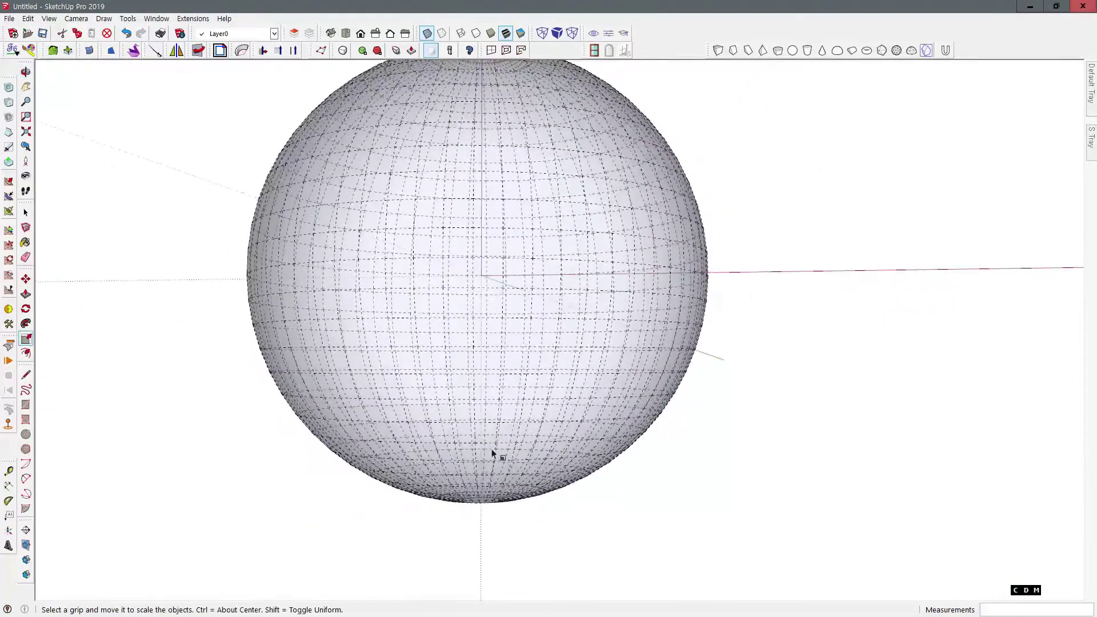
{"action": "scroll", "coordinate": [485, 500], "scroll_direction": "up", "scroll_amount": 5}
{"action": "middle_click_drag", "start_coordinate": [486, 509], "coordinate": [490, 458]}
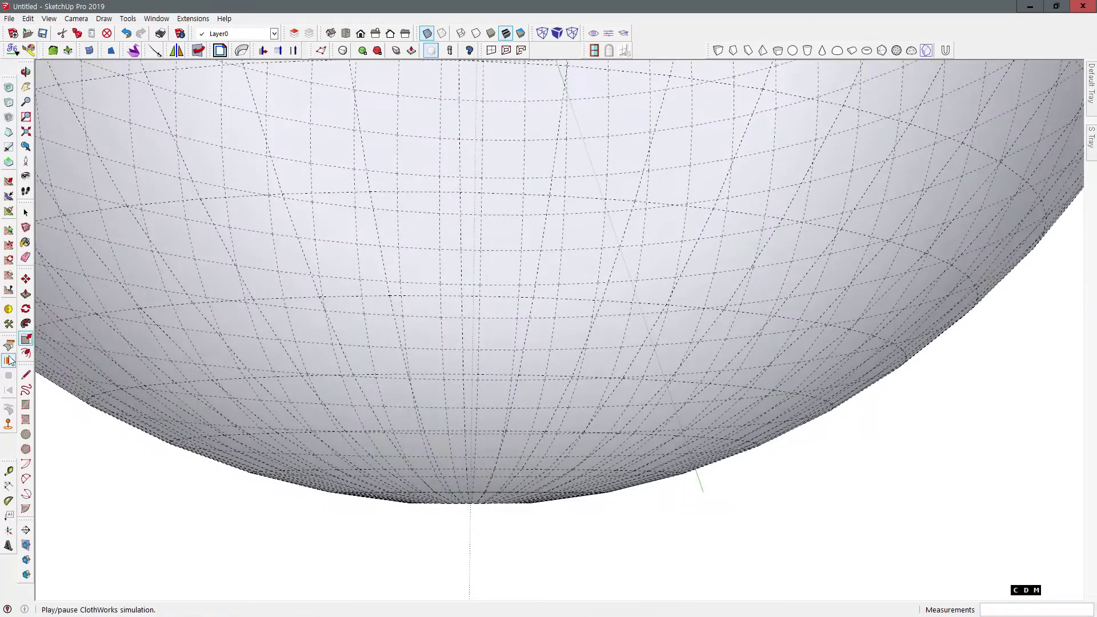
{"action": "left_click", "coordinate": [26, 213]}
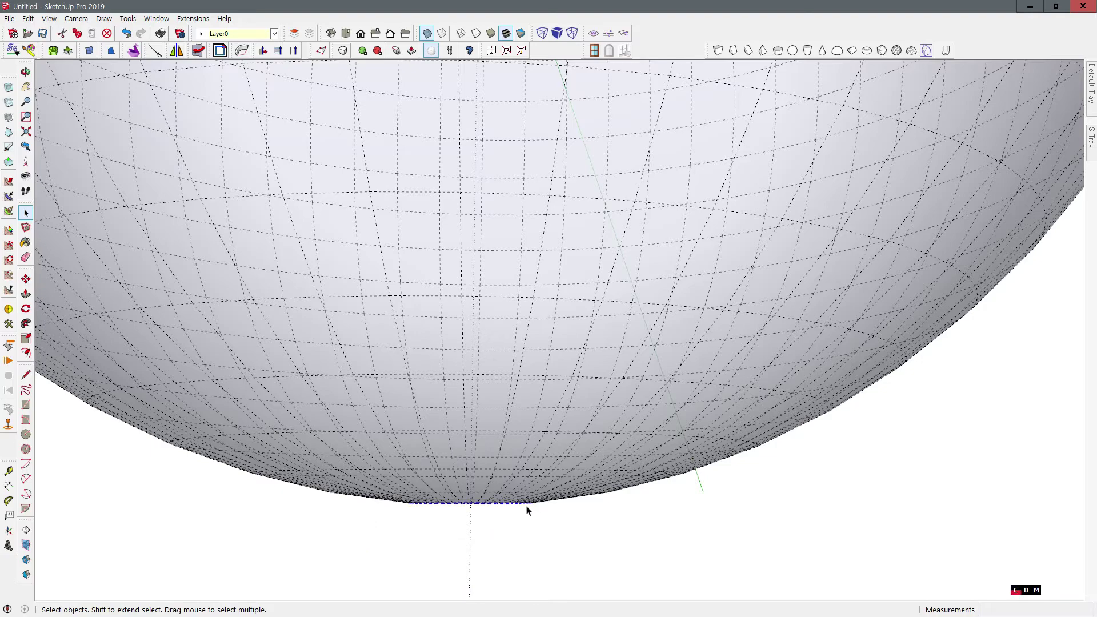
{"action": "middle_click_drag", "start_coordinate": [527, 510], "coordinate": [522, 204]}
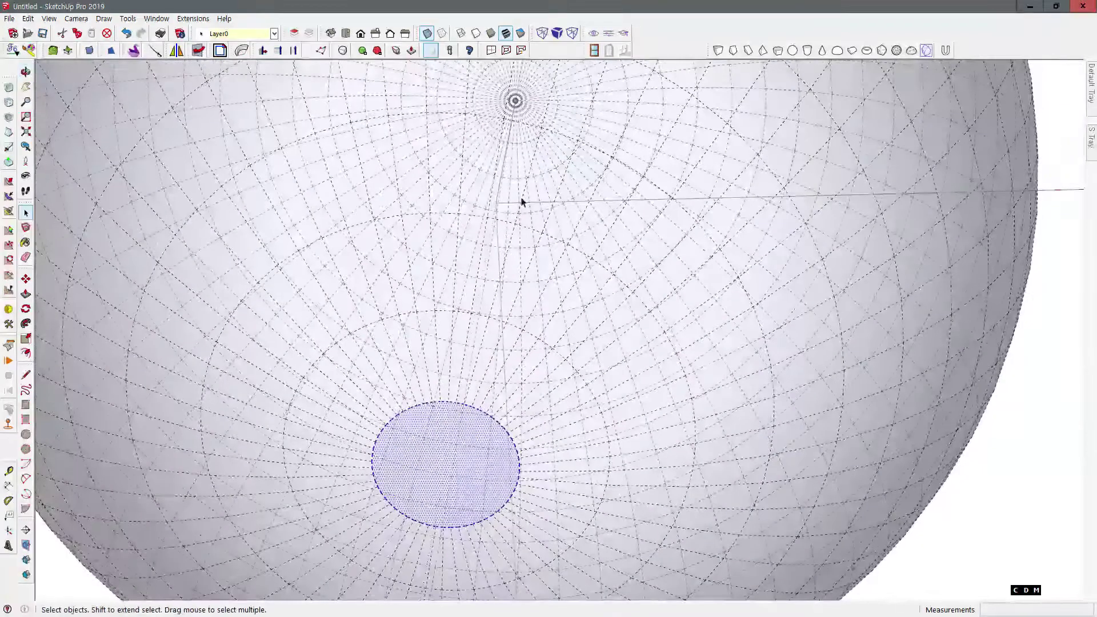
{"action": "left_click", "coordinate": [26, 337]}
{"action": "left_click_drag", "start_coordinate": [517, 400], "coordinate": [457, 461]}
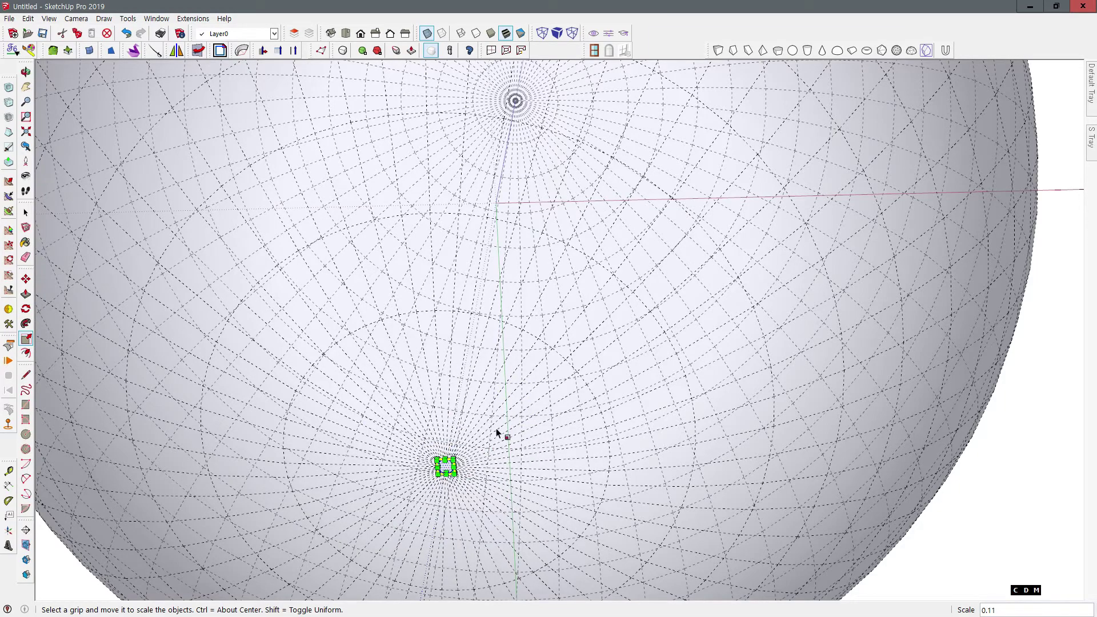
Import noon_grass_4k.png as an image and place it flat on the ground beside the sphere
{"action": "key", "text": "o"}
{"action": "scroll", "coordinate": [509, 404], "scroll_direction": "down", "scroll_amount": 8}
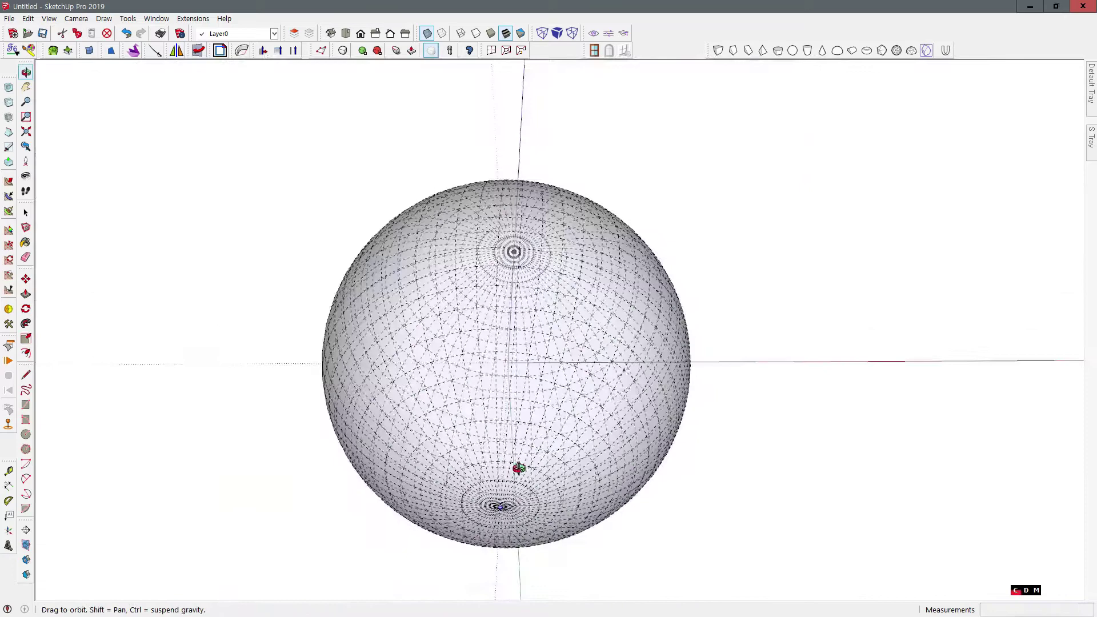
{"action": "middle_click_drag", "start_coordinate": [519, 468], "coordinate": [461, 569]}
{"action": "middle_click_drag", "start_coordinate": [491, 504], "coordinate": [476, 565]}
{"action": "middle_click_drag", "start_coordinate": [385, 410], "coordinate": [297, 383]}
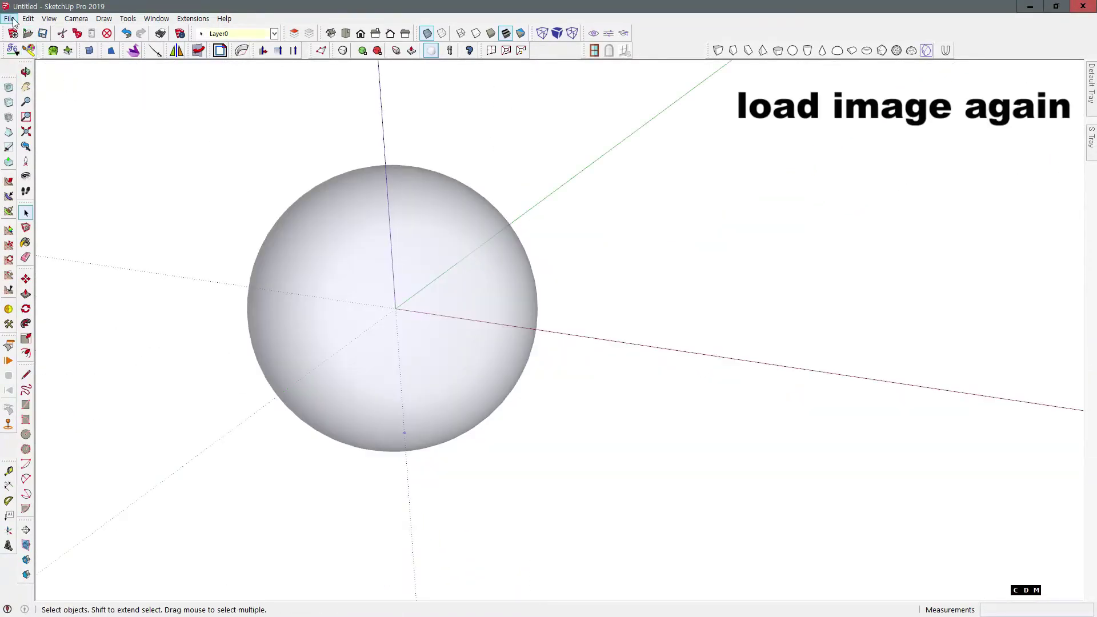
{"action": "left_click", "coordinate": [11, 19]}
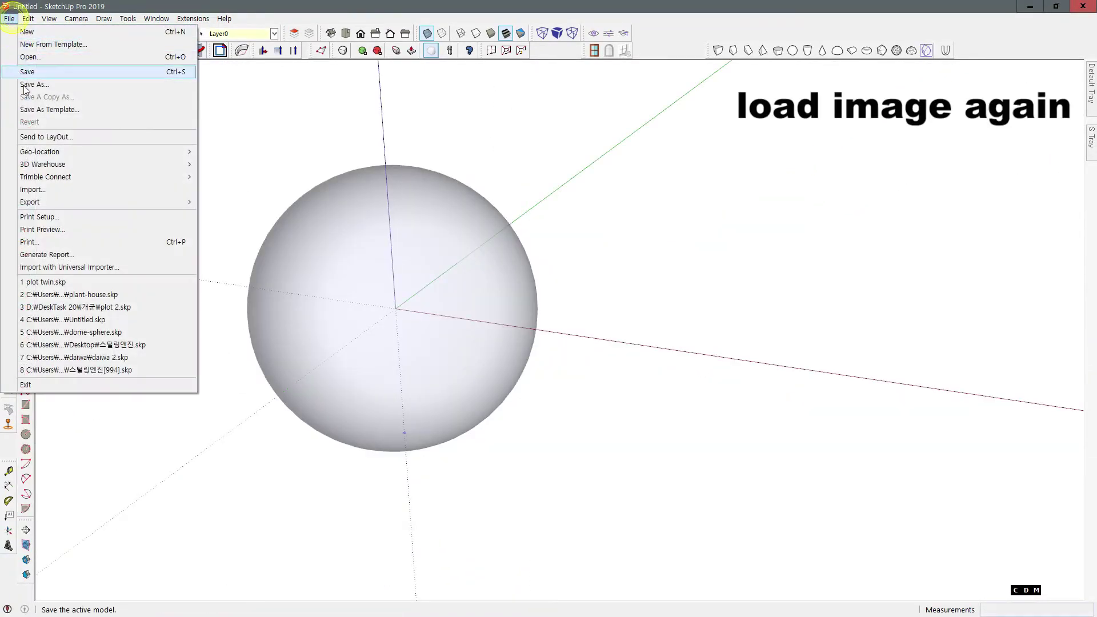
{"action": "left_click", "coordinate": [47, 190]}
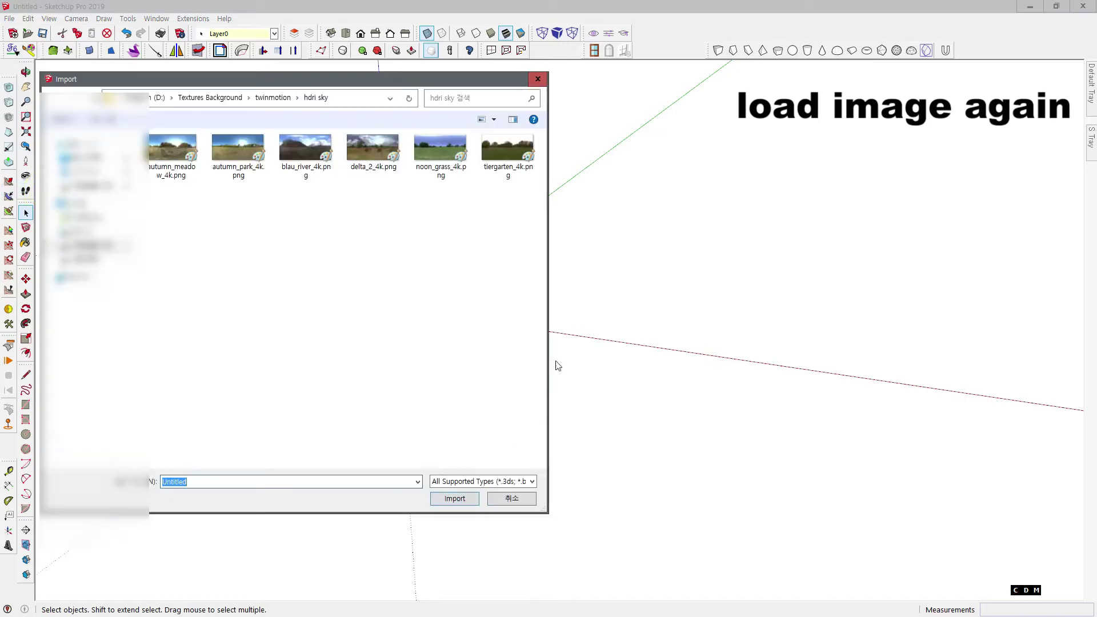
{"action": "left_click", "coordinate": [441, 152]}
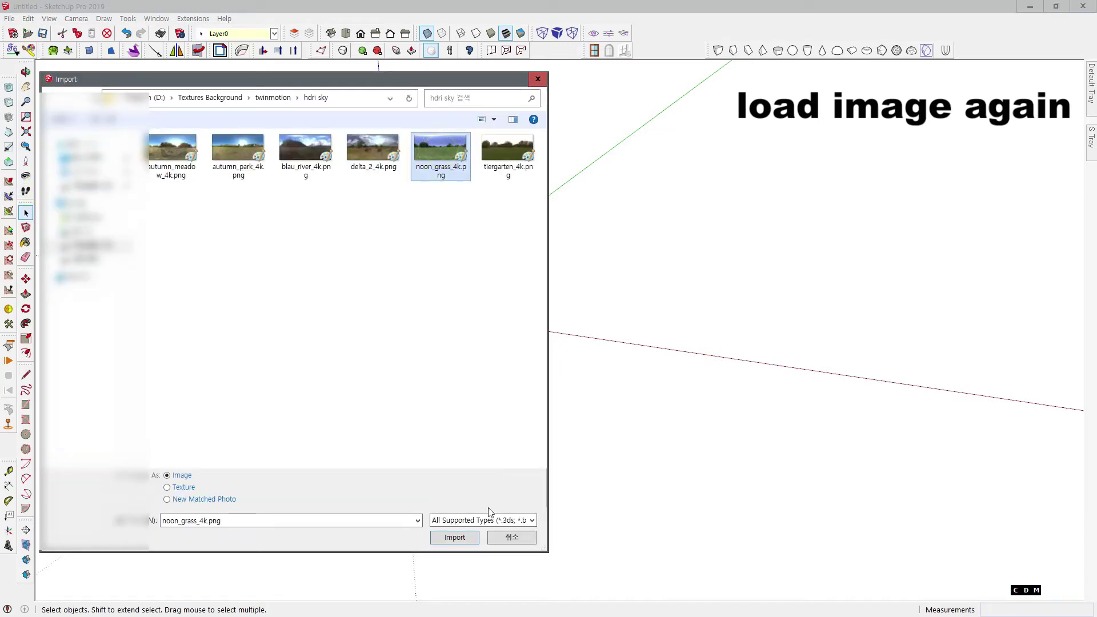
{"action": "left_click", "coordinate": [455, 537]}
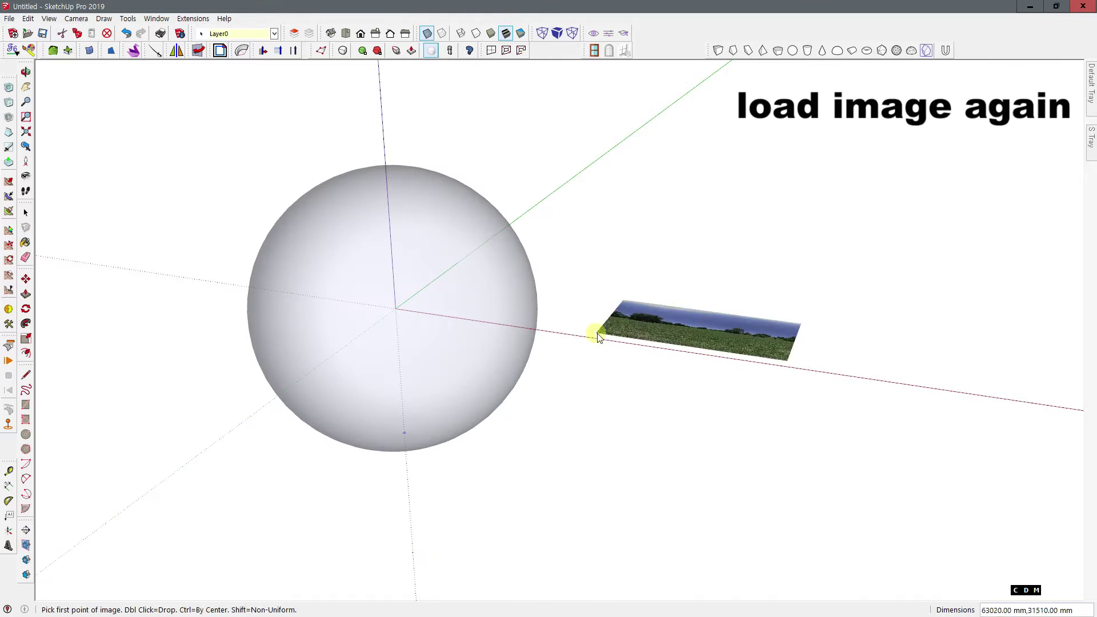
{"action": "left_click", "coordinate": [597, 336]}
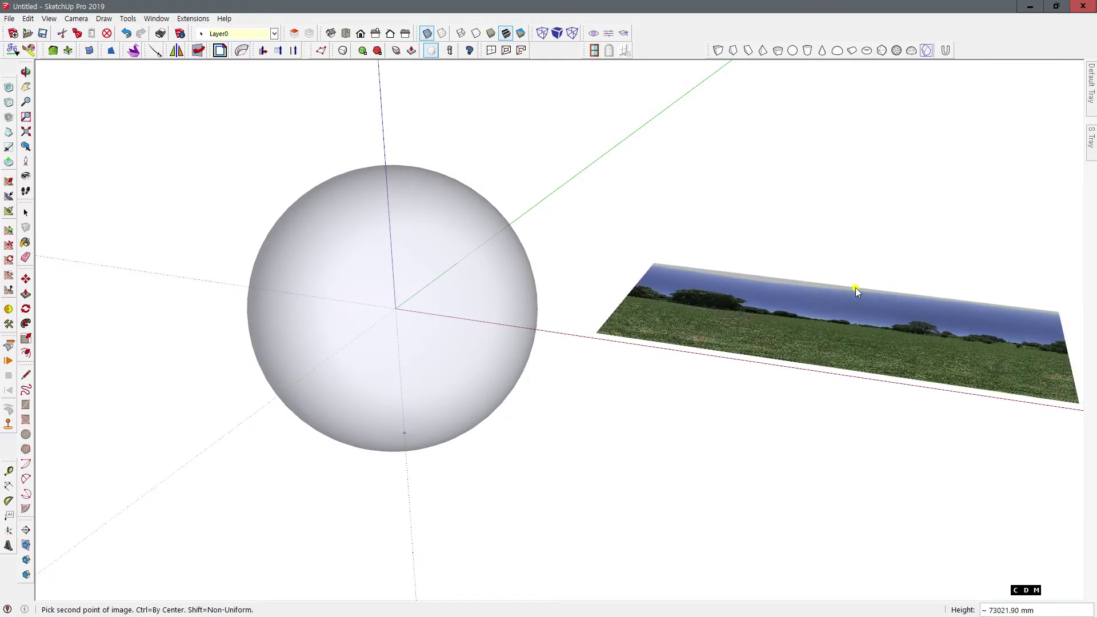
{"action": "left_click", "coordinate": [856, 287]}
Explode the placed noon_grass_4k image into a textured face and sample its material for painting
{"action": "middle_click_drag", "start_coordinate": [787, 300], "coordinate": [710, 417]}
{"action": "right_click", "coordinate": [689, 310]}
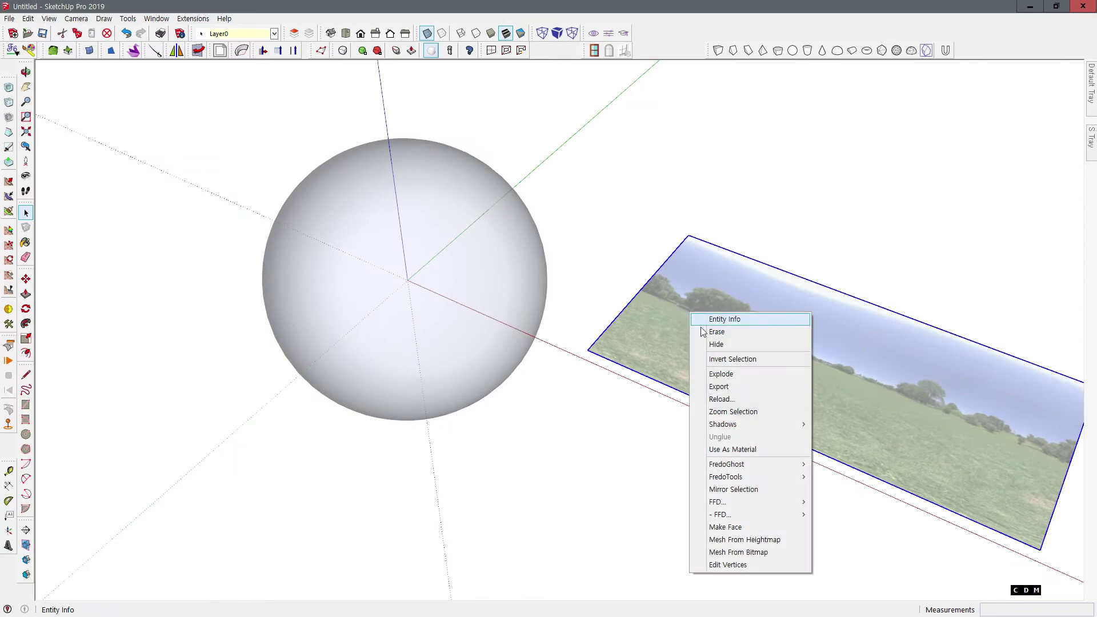
{"action": "left_click", "coordinate": [724, 374]}
{"action": "left_click", "coordinate": [719, 189]}
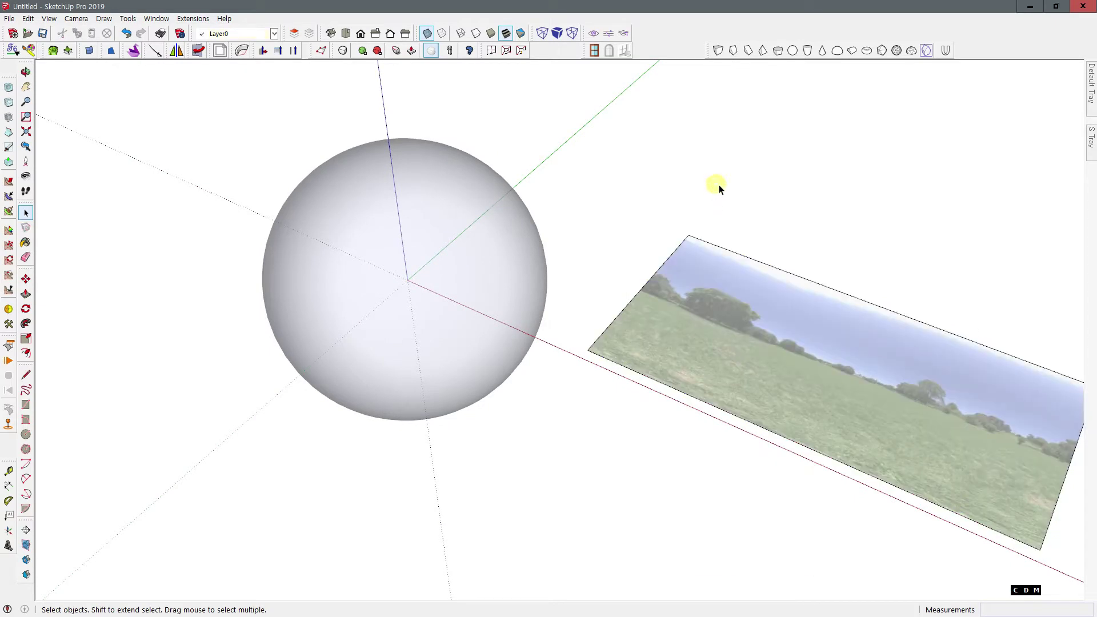
{"action": "mouse_move", "coordinate": [1090, 97]}
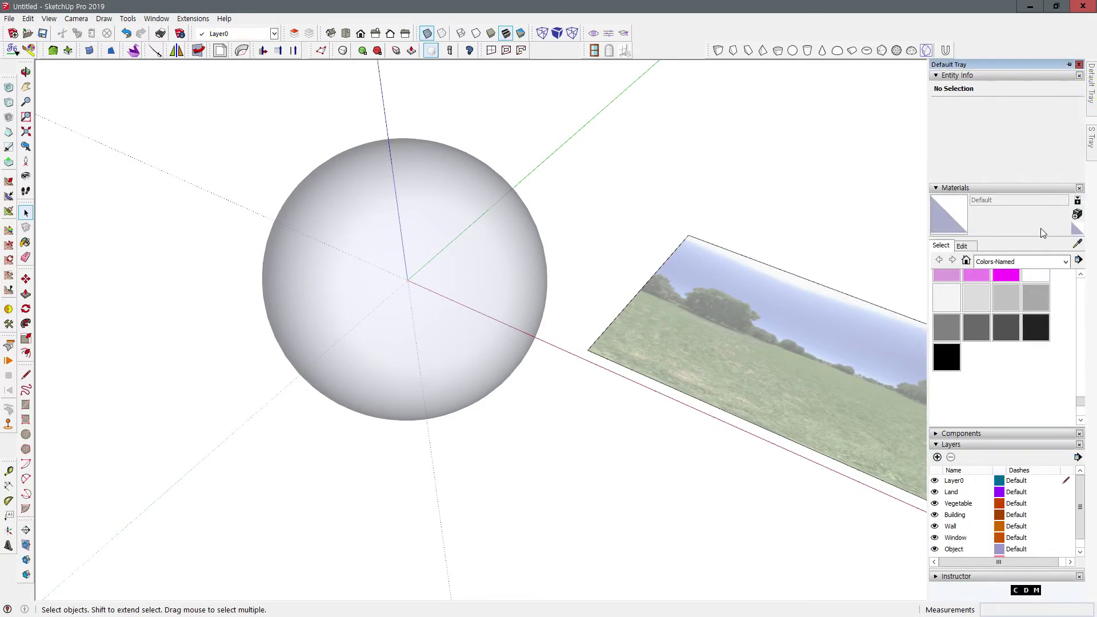
{"action": "left_click", "coordinate": [1078, 245]}
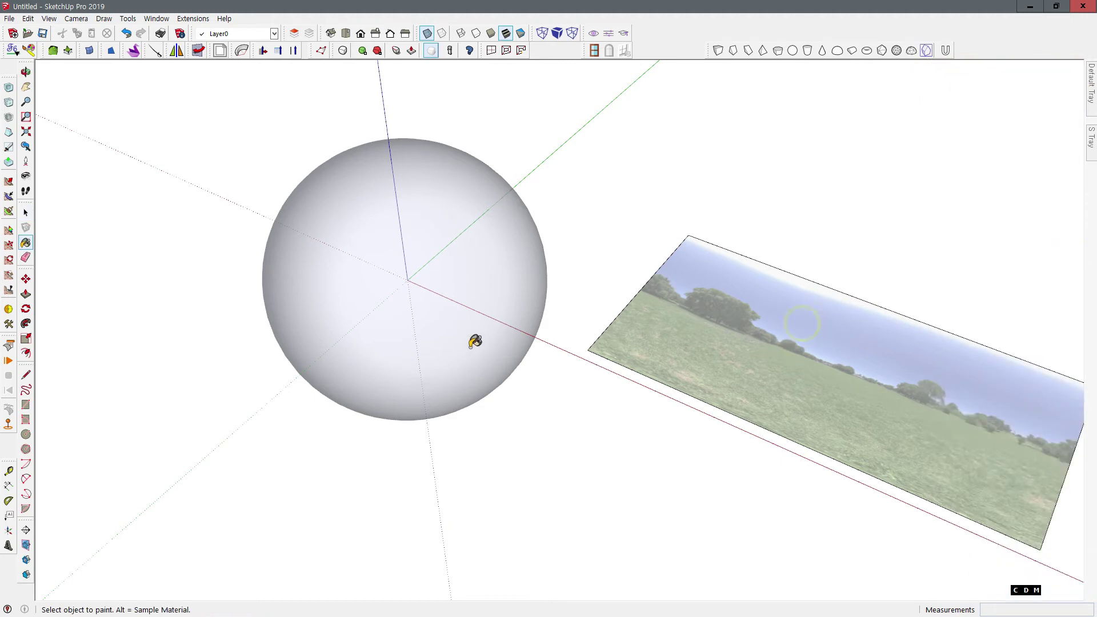
Paint the sphere's inner faces with the noon_grass_4k material using UV painting, with the texture tiling set to 1x1
{"action": "scroll", "coordinate": [411, 291], "scroll_direction": "up", "scroll_amount": 10}
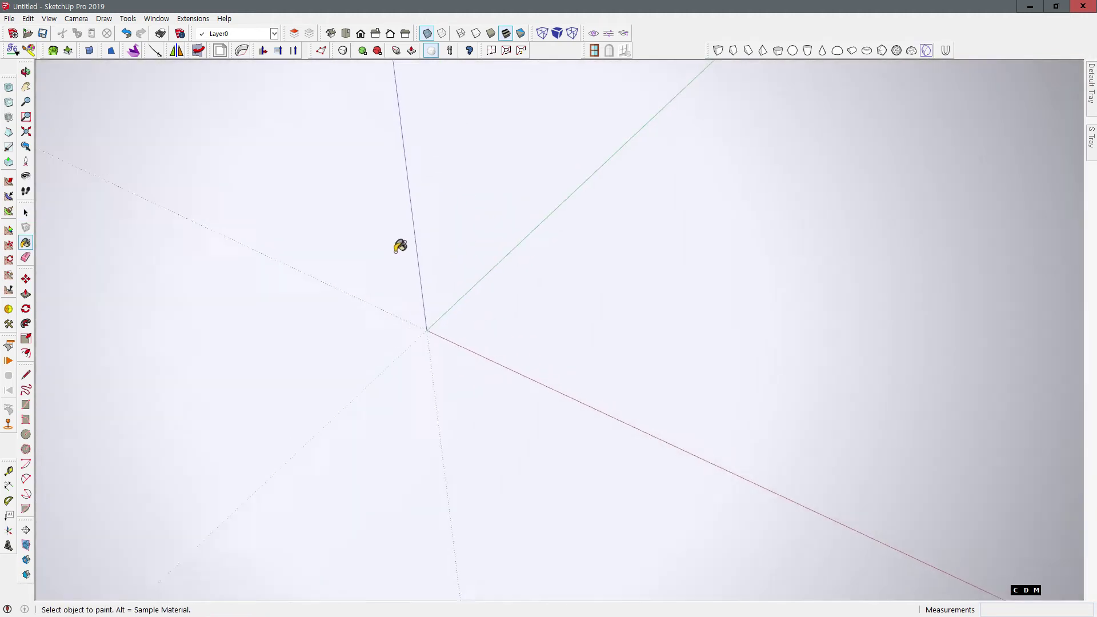
{"action": "scroll", "coordinate": [400, 245], "scroll_direction": "up", "scroll_amount": 1}
{"action": "scroll", "coordinate": [431, 280], "scroll_direction": "down", "scroll_amount": 3}
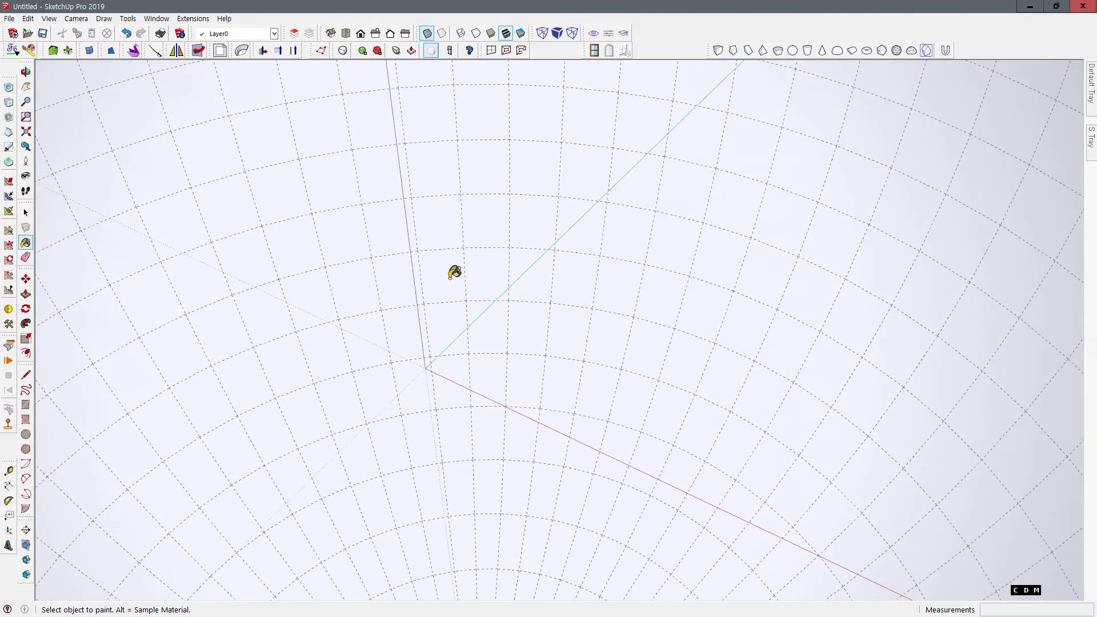
{"action": "scroll", "coordinate": [457, 272], "scroll_direction": "up", "scroll_amount": 3}
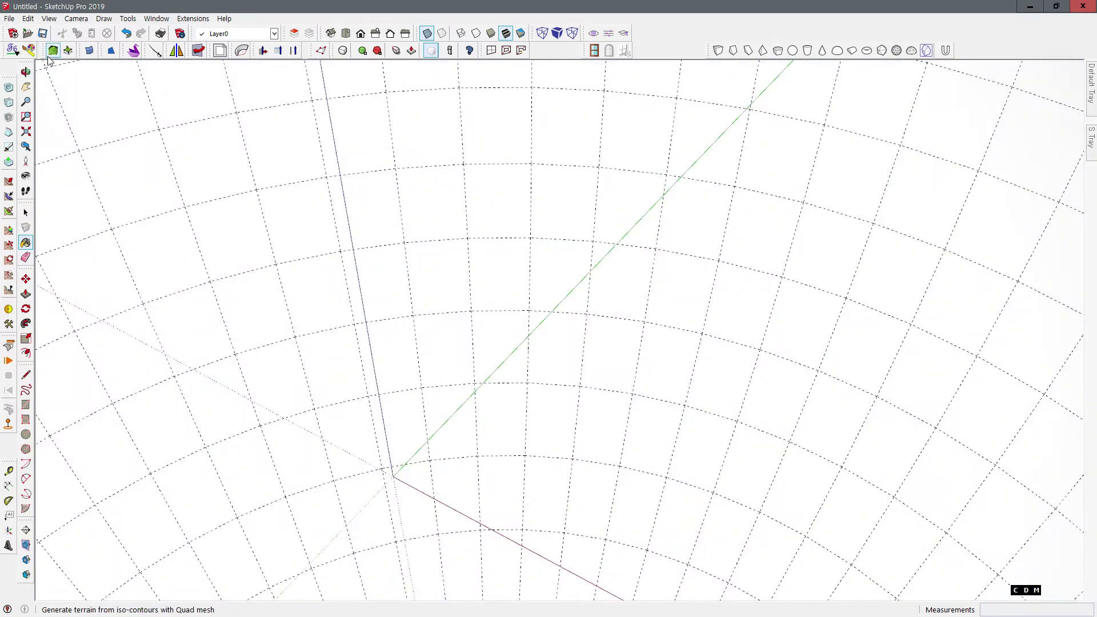
{"action": "left_click", "coordinate": [29, 50]}
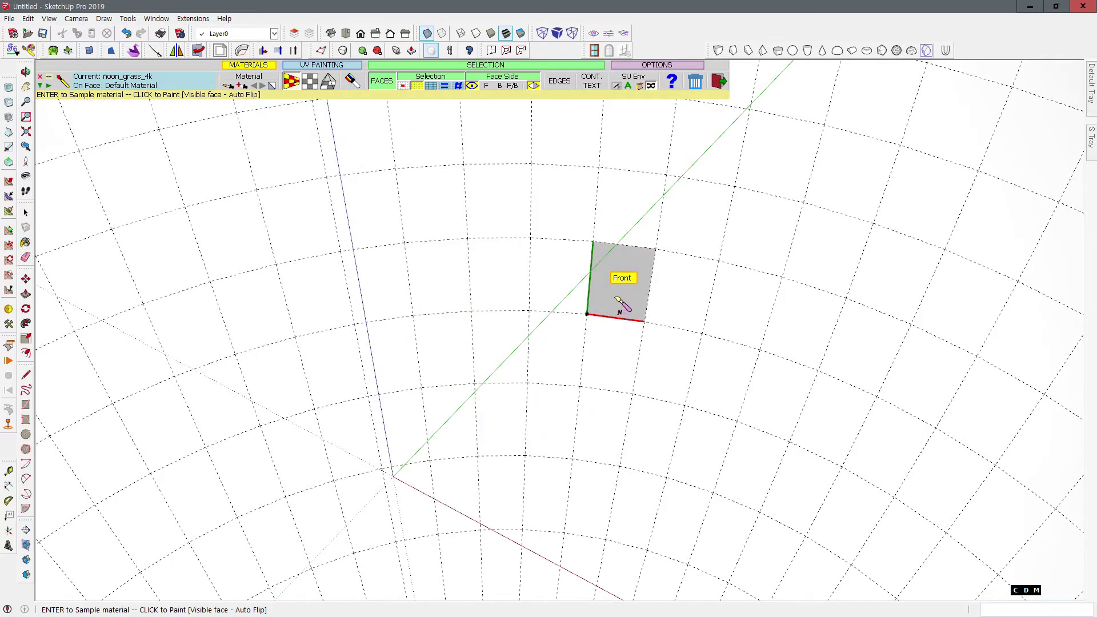
{"action": "left_click", "coordinate": [616, 297]}
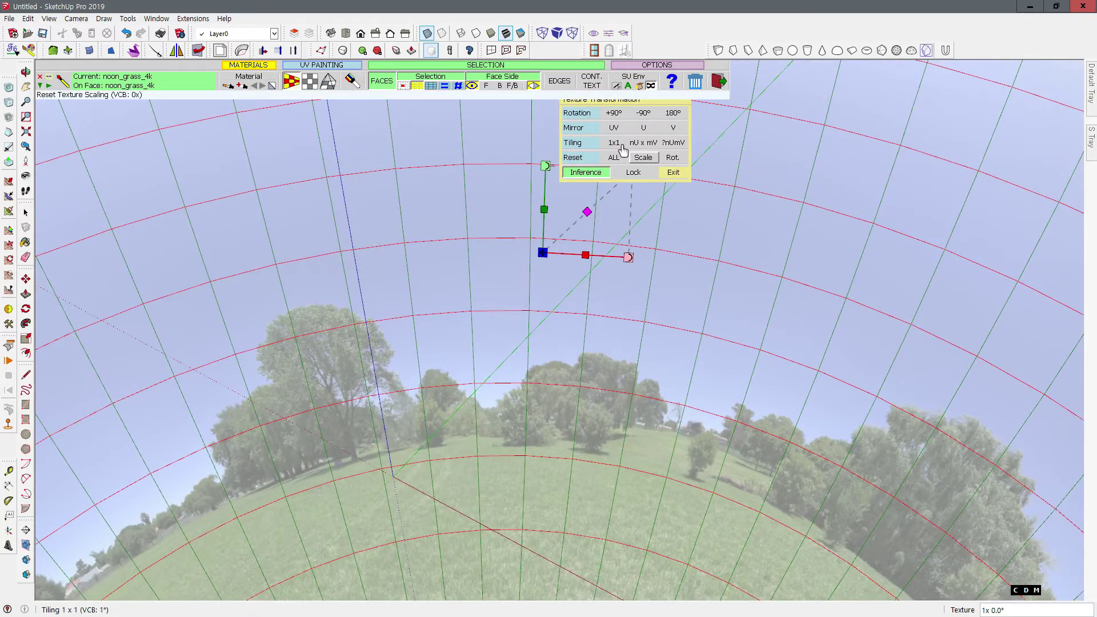
{"action": "left_click", "coordinate": [616, 143]}
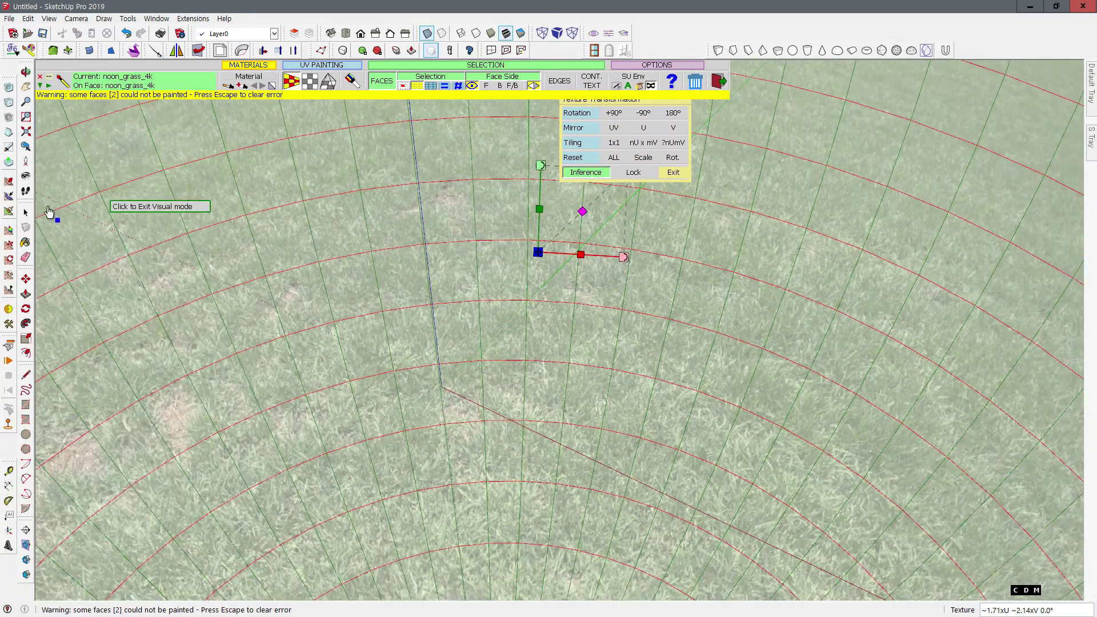
{"action": "left_click", "coordinate": [25, 214]}
Examine how the panoramic texture wraps around the sphere and converges at its north pole
{"action": "scroll", "coordinate": [462, 326], "scroll_direction": "down", "scroll_amount": 5}
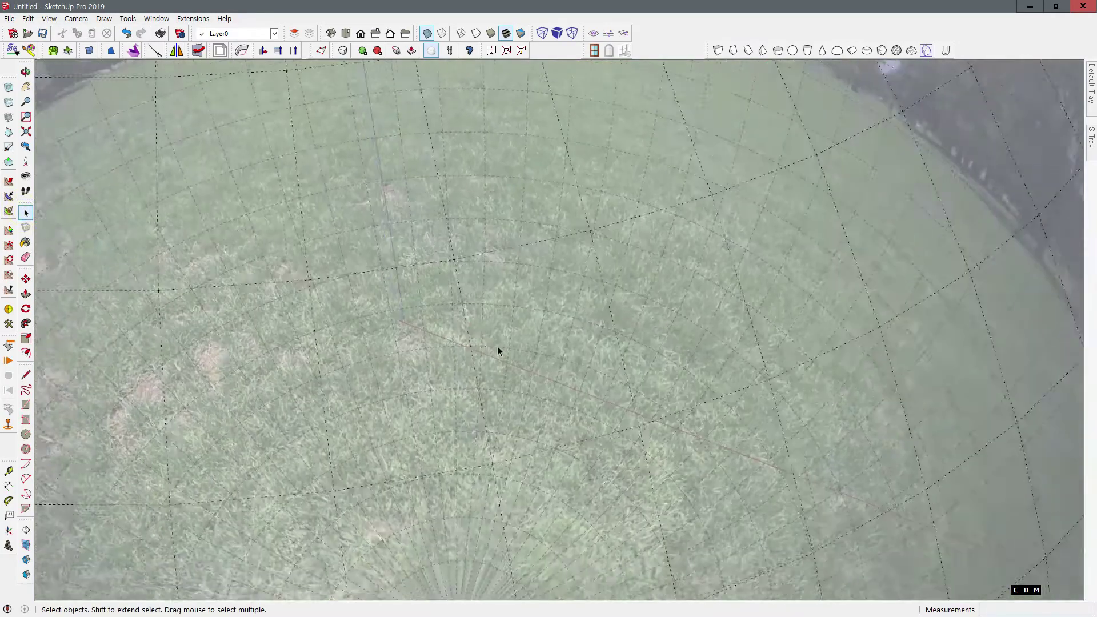
{"action": "middle_click_drag", "start_coordinate": [505, 349], "coordinate": [437, 202]}
{"action": "middle_click_drag", "start_coordinate": [446, 320], "coordinate": [503, 331]}
{"action": "scroll", "coordinate": [147, 173], "scroll_direction": "up", "scroll_amount": 5}
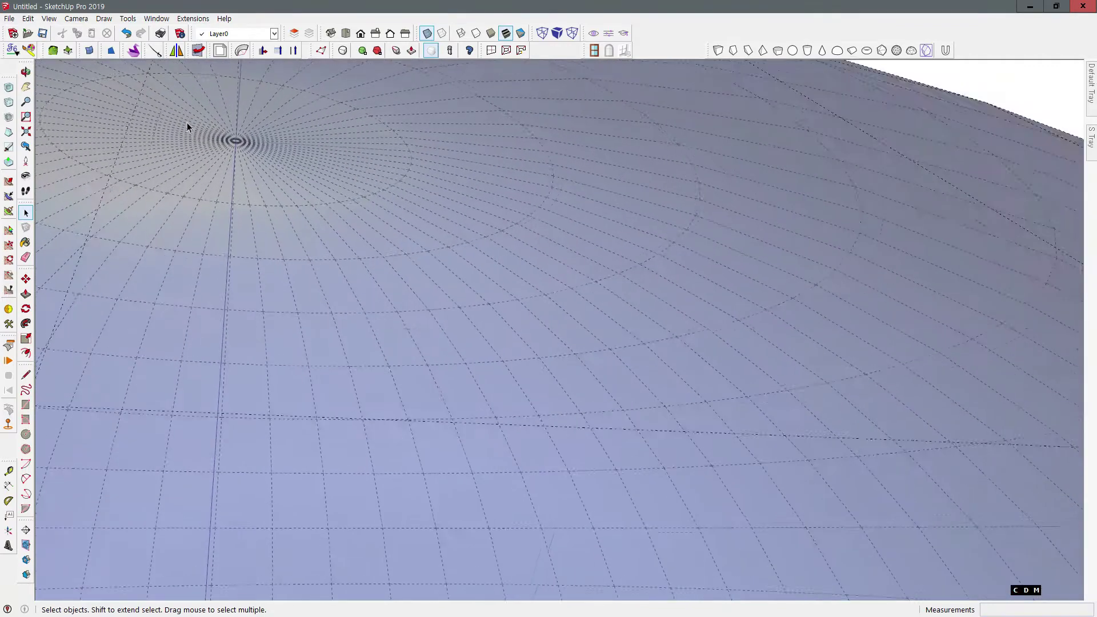
{"action": "scroll", "coordinate": [208, 129], "scroll_direction": "up", "scroll_amount": 5}
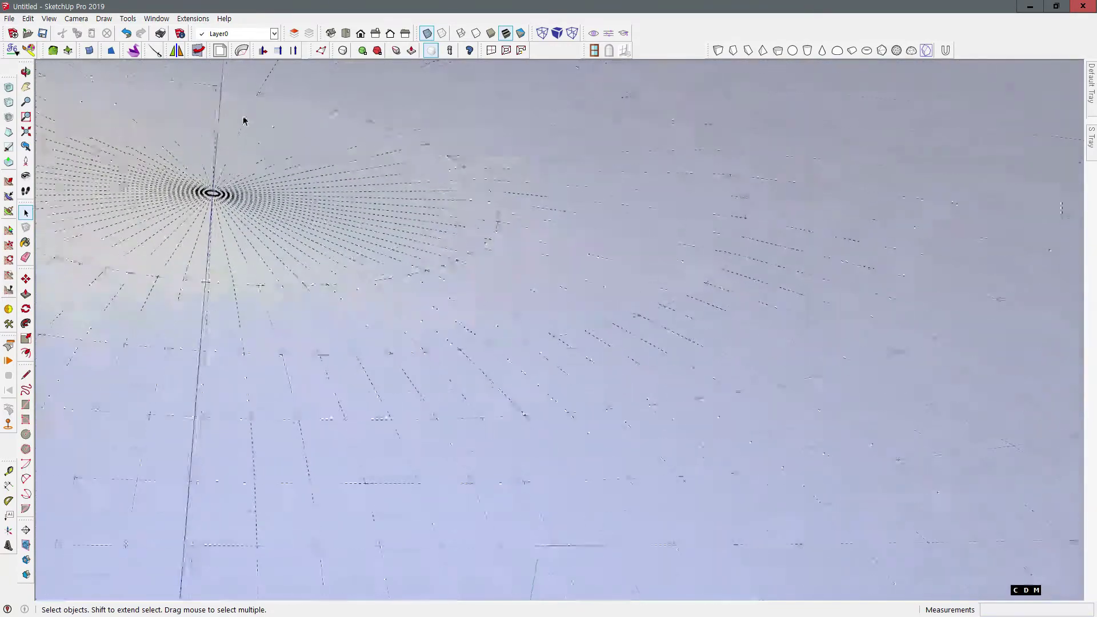
{"action": "scroll", "coordinate": [242, 127], "scroll_direction": "up", "scroll_amount": 2}
{"action": "middle_click_drag", "start_coordinate": [236, 154], "coordinate": [377, 346]}
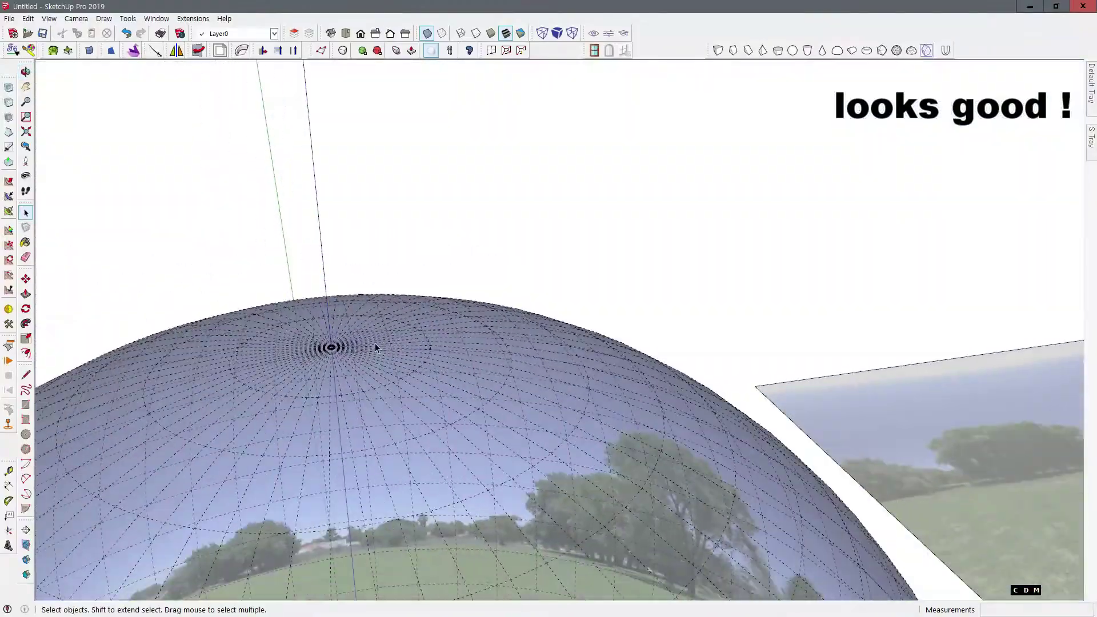
{"action": "scroll", "coordinate": [376, 400], "scroll_direction": "up", "scroll_amount": 1}
{"action": "scroll", "coordinate": [367, 399], "scroll_direction": "up", "scroll_amount": 4}
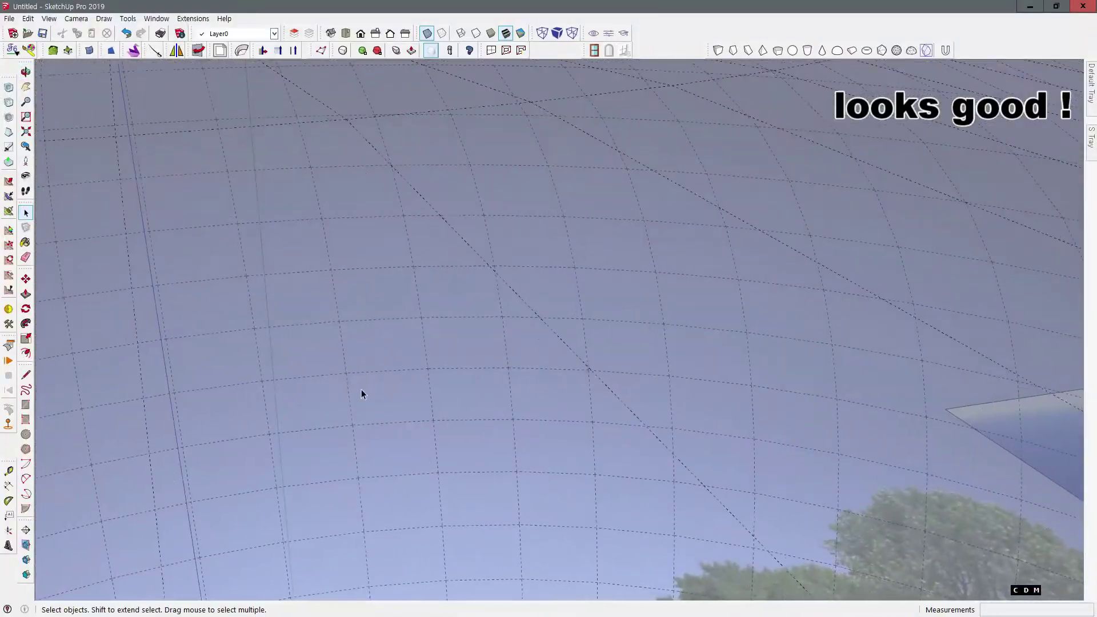
{"action": "middle_click_drag", "start_coordinate": [362, 392], "coordinate": [345, 297]}
{"action": "scroll", "coordinate": [328, 336], "scroll_direction": "up", "scroll_amount": 1}
Turn off the X-ray display and hidden geometry, and check the north pole cap and the whole sphere
{"action": "key", "text": "x"}
{"action": "scroll", "coordinate": [333, 339], "scroll_direction": "up", "scroll_amount": 1}
{"action": "scroll", "coordinate": [345, 297], "scroll_direction": "up", "scroll_amount": 2}
{"action": "key", "text": "alt+h"}
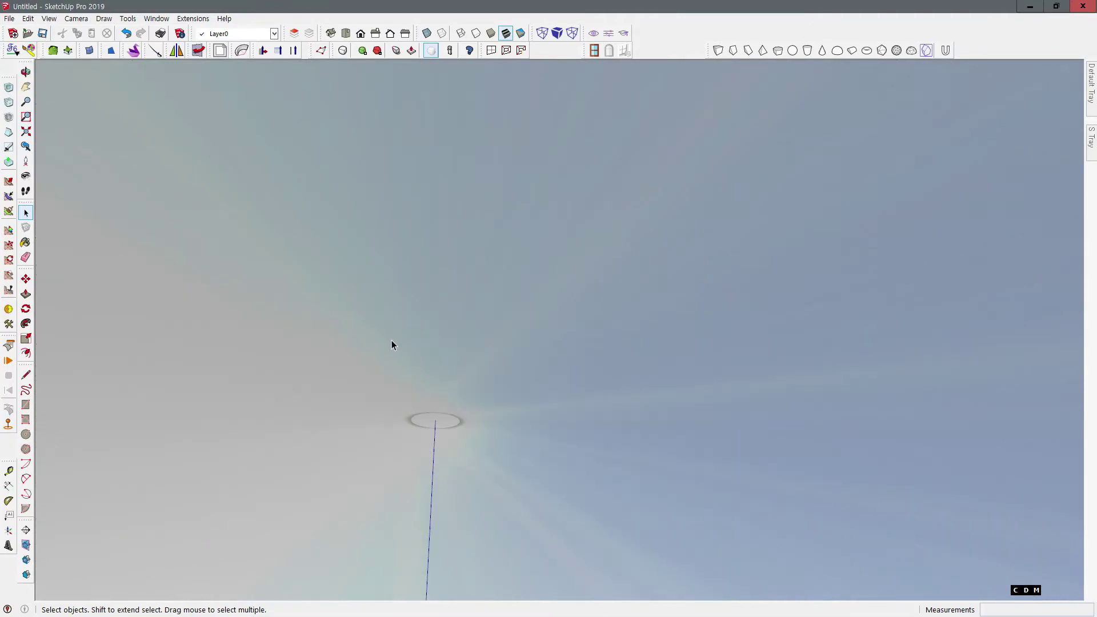
{"action": "scroll", "coordinate": [400, 341], "scroll_direction": "up", "scroll_amount": 2}
{"action": "middle_click_drag", "start_coordinate": [400, 340], "coordinate": [372, 401]}
{"action": "scroll", "coordinate": [499, 292], "scroll_direction": "down", "scroll_amount": 6}
{"action": "scroll", "coordinate": [337, 381], "scroll_direction": "down", "scroll_amount": 3}
{"action": "scroll", "coordinate": [372, 401], "scroll_direction": "up", "scroll_amount": 1}
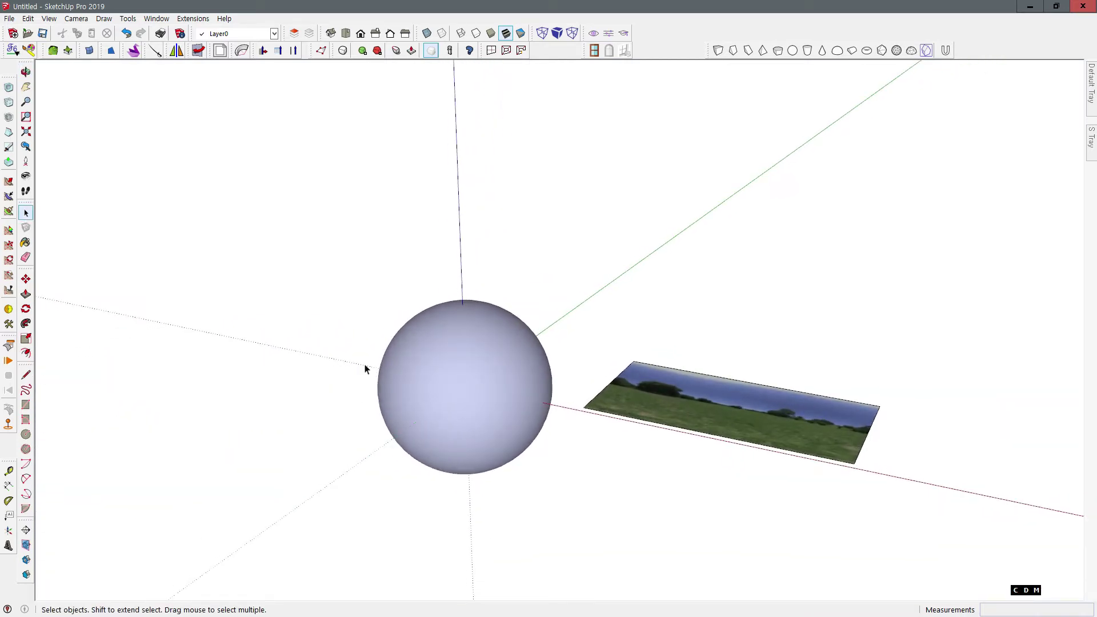
{"action": "scroll", "coordinate": [365, 366], "scroll_direction": "down", "scroll_amount": 2}
{"action": "scroll", "coordinate": [481, 438], "scroll_direction": "up", "scroll_amount": 3}
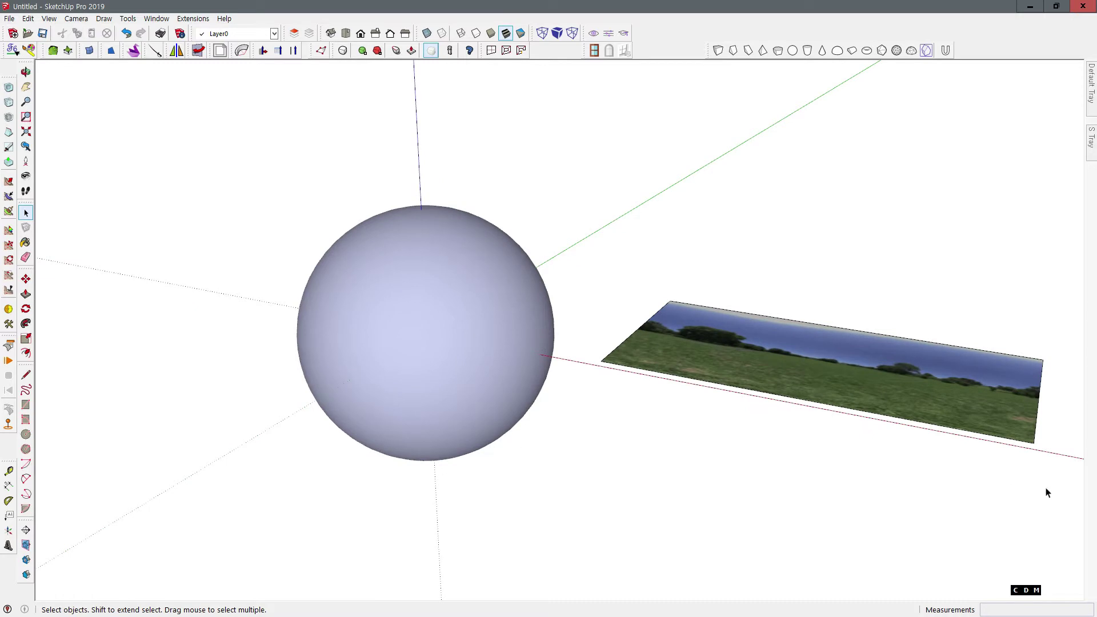
Delete the flat panoramic image lying beside the sphere
{"action": "left_click_drag", "start_coordinate": [600, 260], "coordinate": [600, 260]}
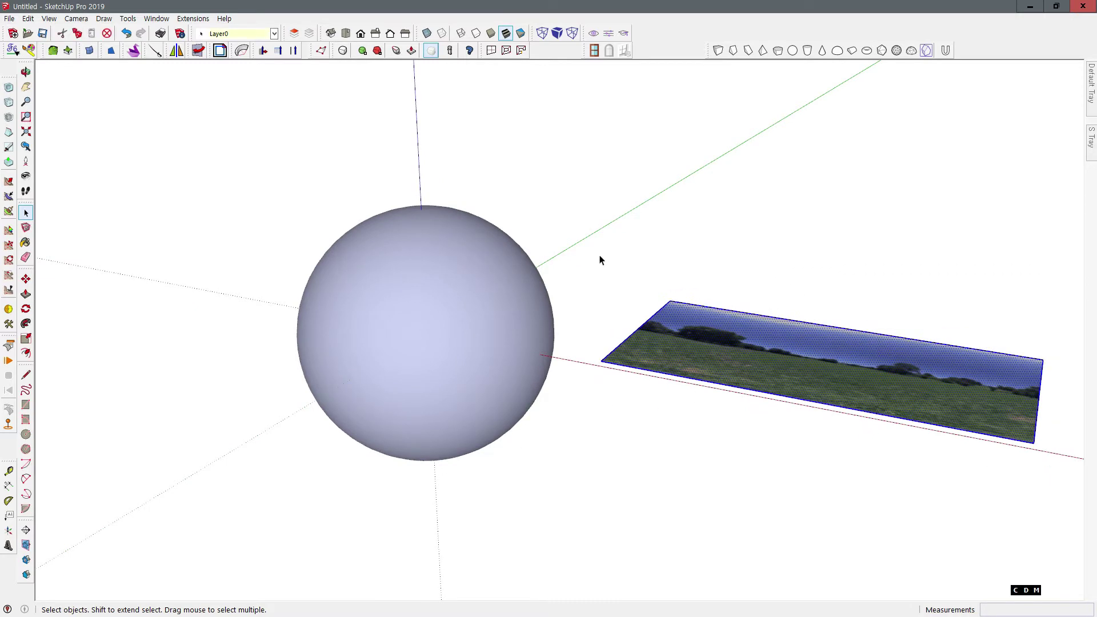
{"action": "key", "text": "Delete"}
{"action": "scroll", "coordinate": [464, 333], "scroll_direction": "up", "scroll_amount": 3}
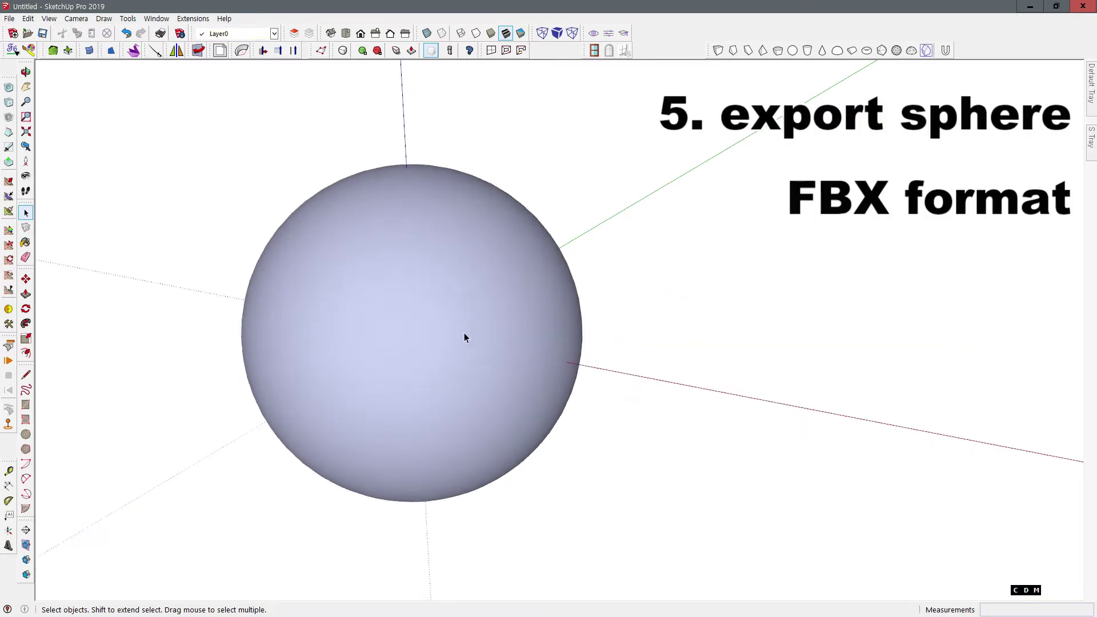
Export the textured sphere as a 3D model in FBX format, named SPHERE TW
{"action": "left_click", "coordinate": [12, 19]}
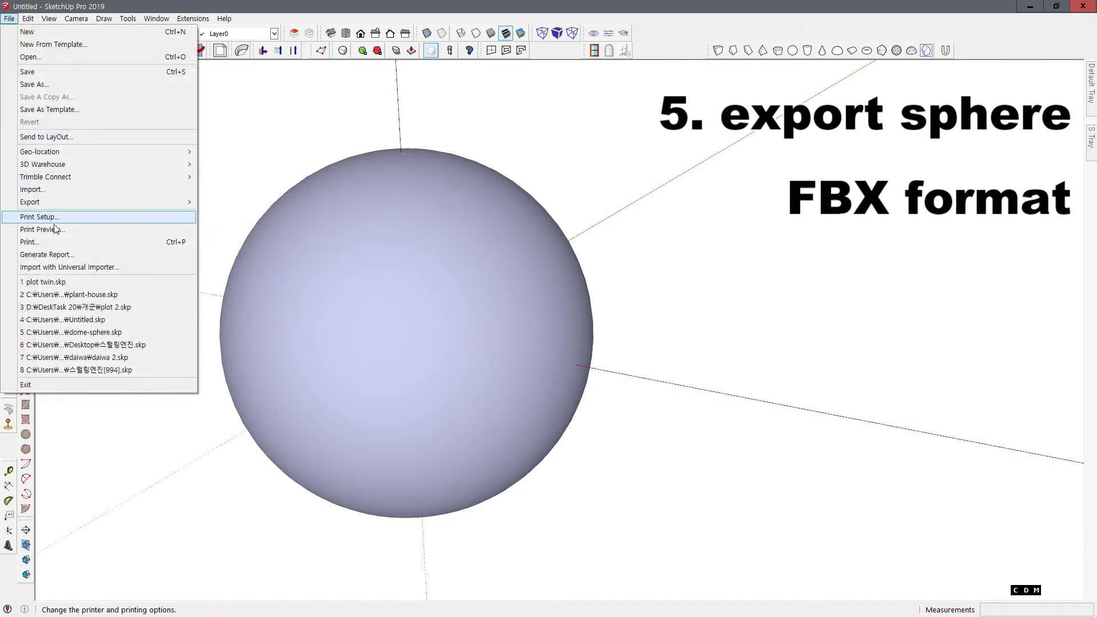
{"action": "mouse_move", "coordinate": [104, 203]}
{"action": "left_click", "coordinate": [226, 202]}
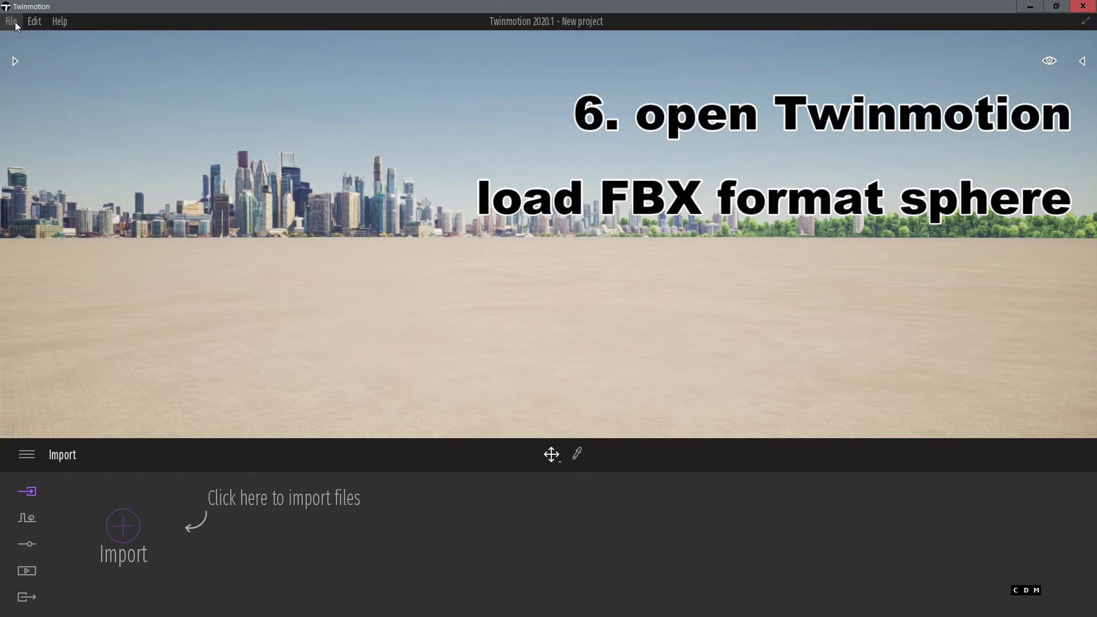
Switch to Twinmotion and import SPHERE TW.fbx from the desktop as geometry with the default options
{"action": "left_click", "coordinate": [12, 22]}
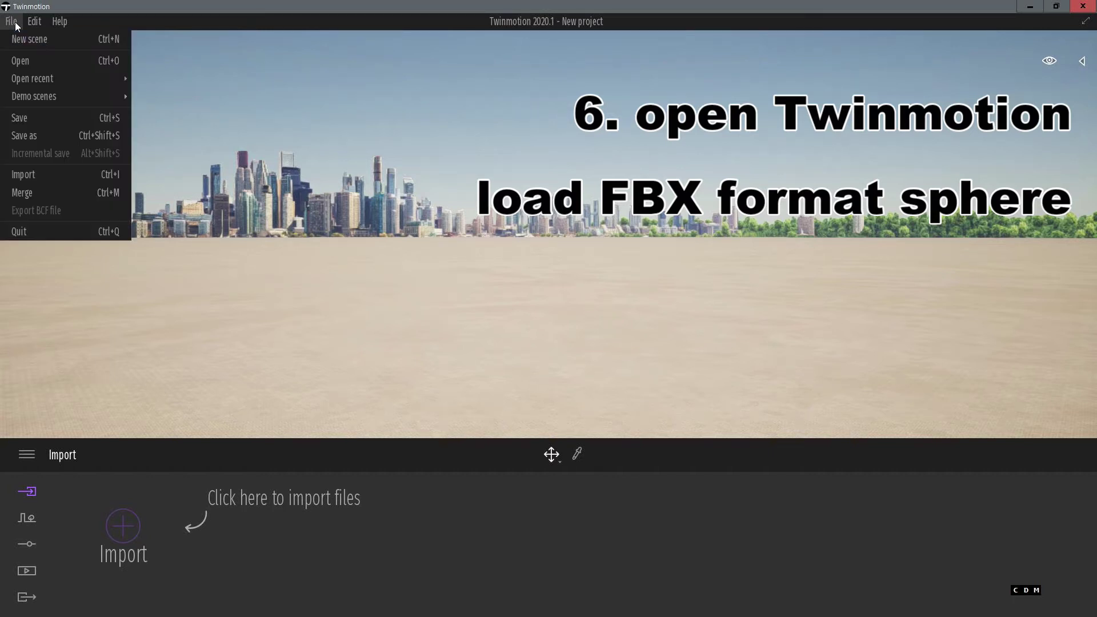
{"action": "left_click", "coordinate": [27, 173]}
{"action": "left_click", "coordinate": [592, 282]}
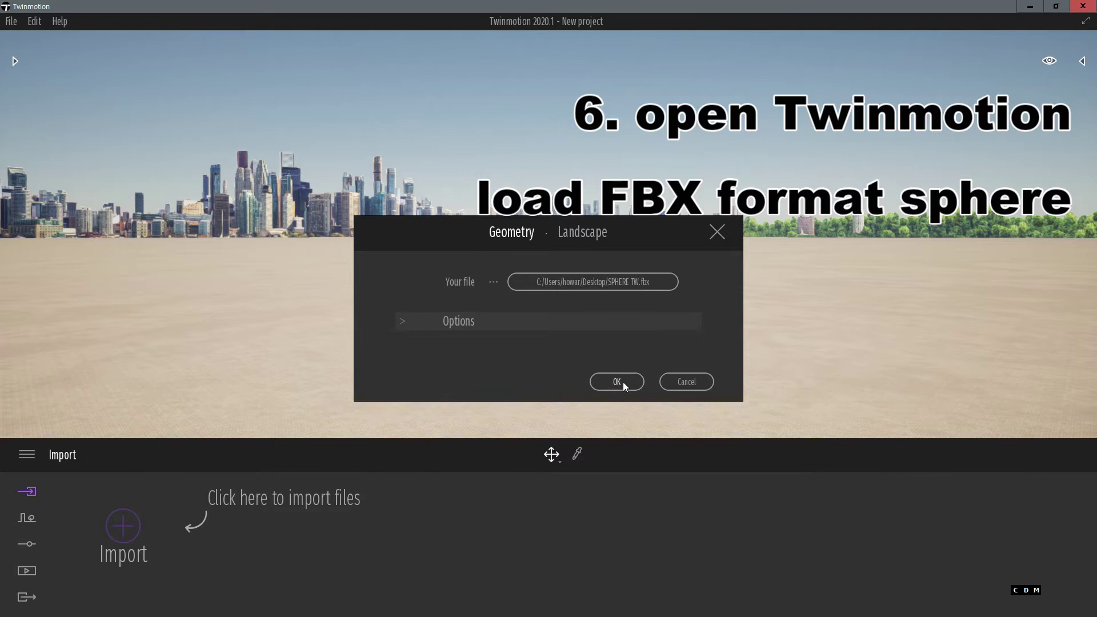
{"action": "left_click", "coordinate": [621, 384]}
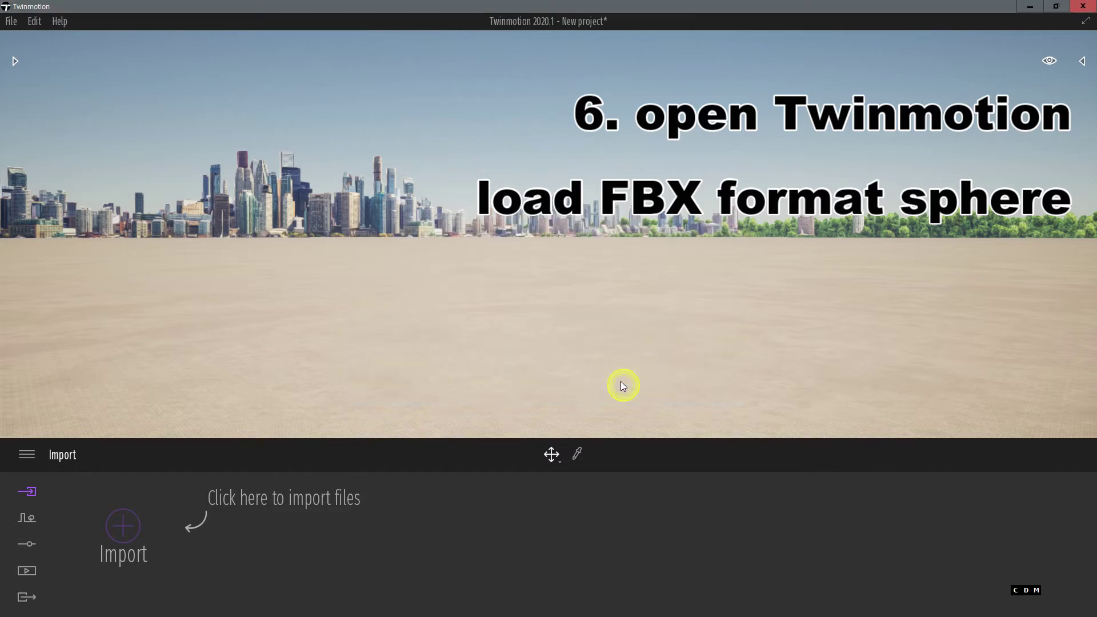
Pick the sphere's material in the scene and load delta_2_4k.png from the hdri sky folder as its color texture
{"action": "left_click", "coordinate": [577, 452]}
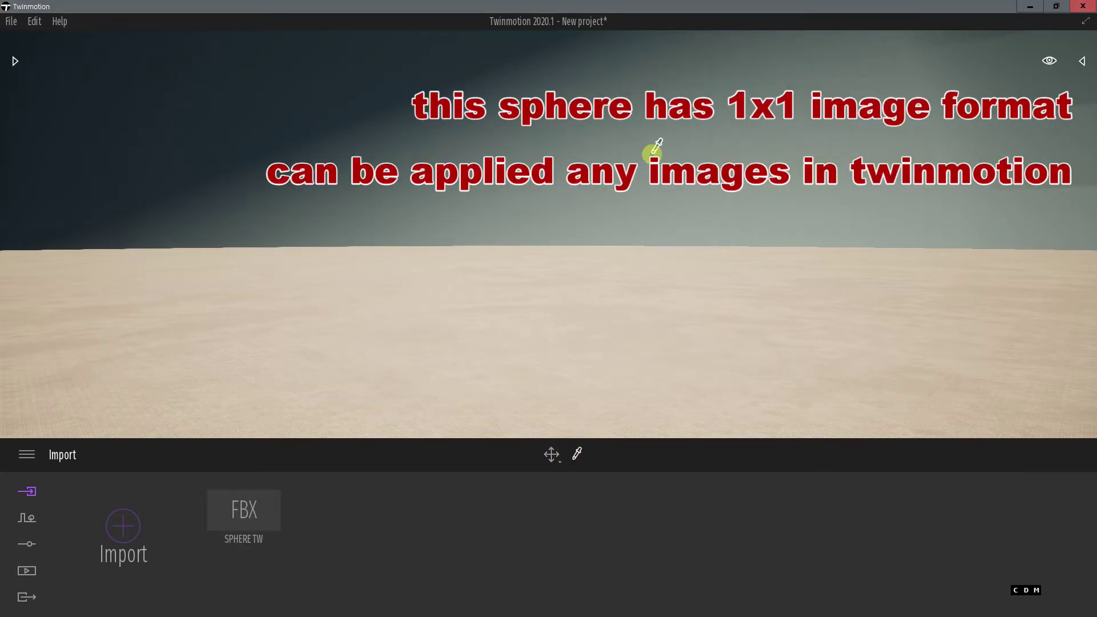
{"action": "left_click", "coordinate": [653, 152]}
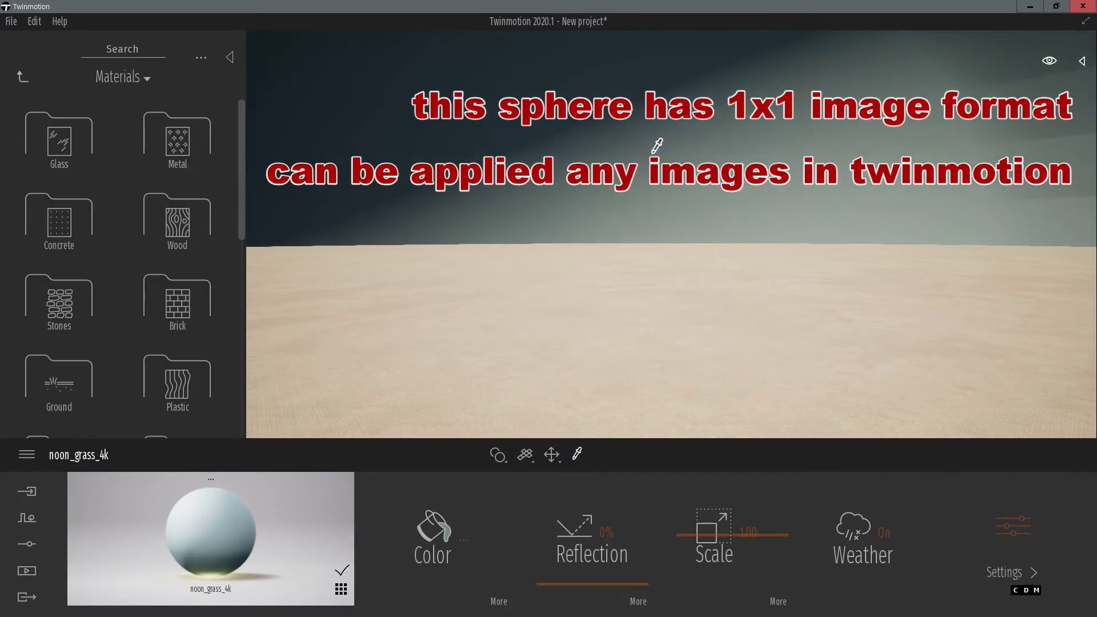
{"action": "left_click", "coordinate": [499, 600]}
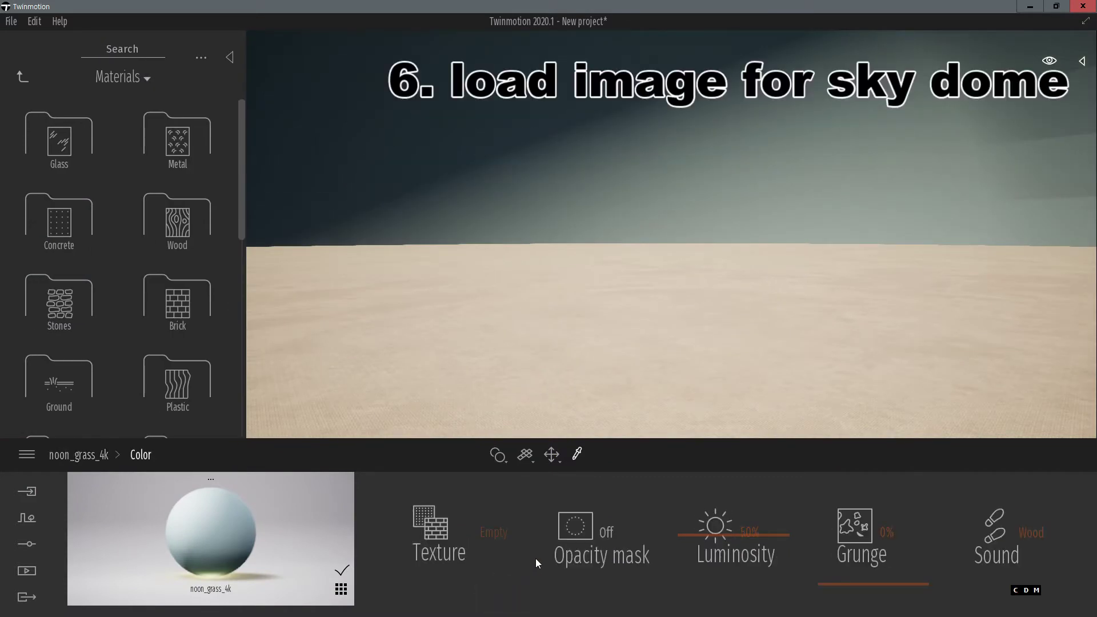
{"action": "left_click", "coordinate": [498, 533]}
{"action": "left_click", "coordinate": [448, 436]}
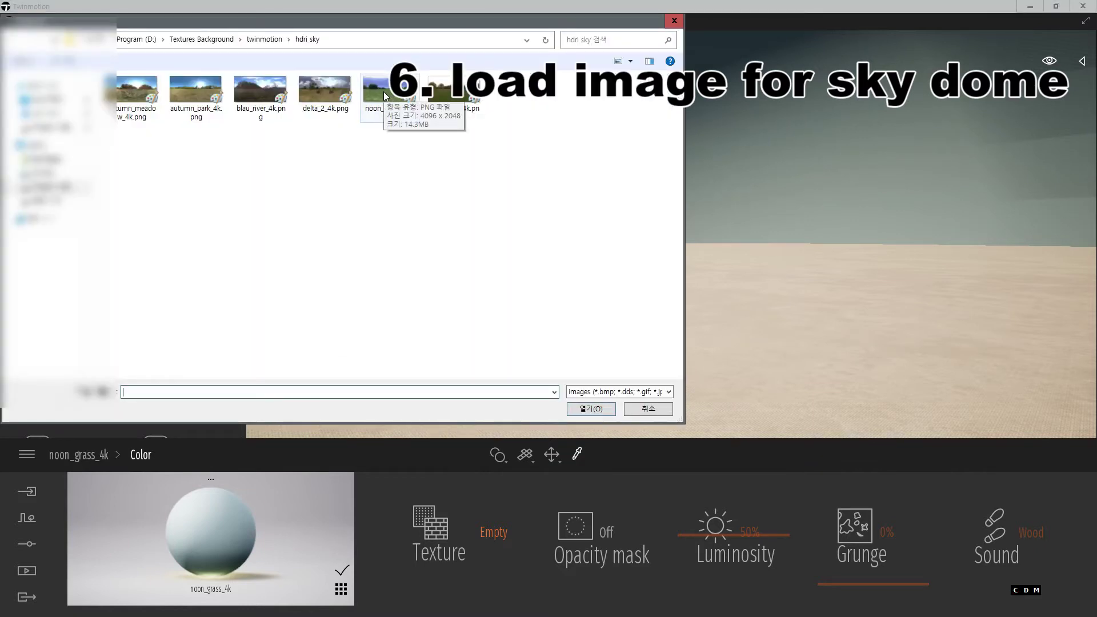
{"action": "left_click", "coordinate": [322, 92]}
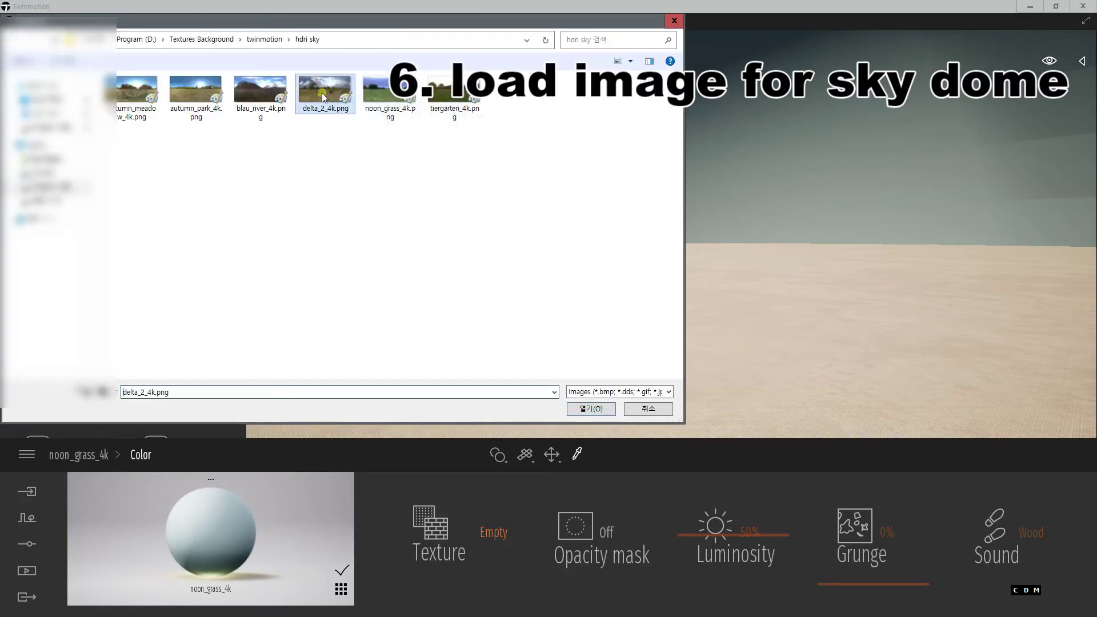
{"action": "left_click", "coordinate": [592, 409]}
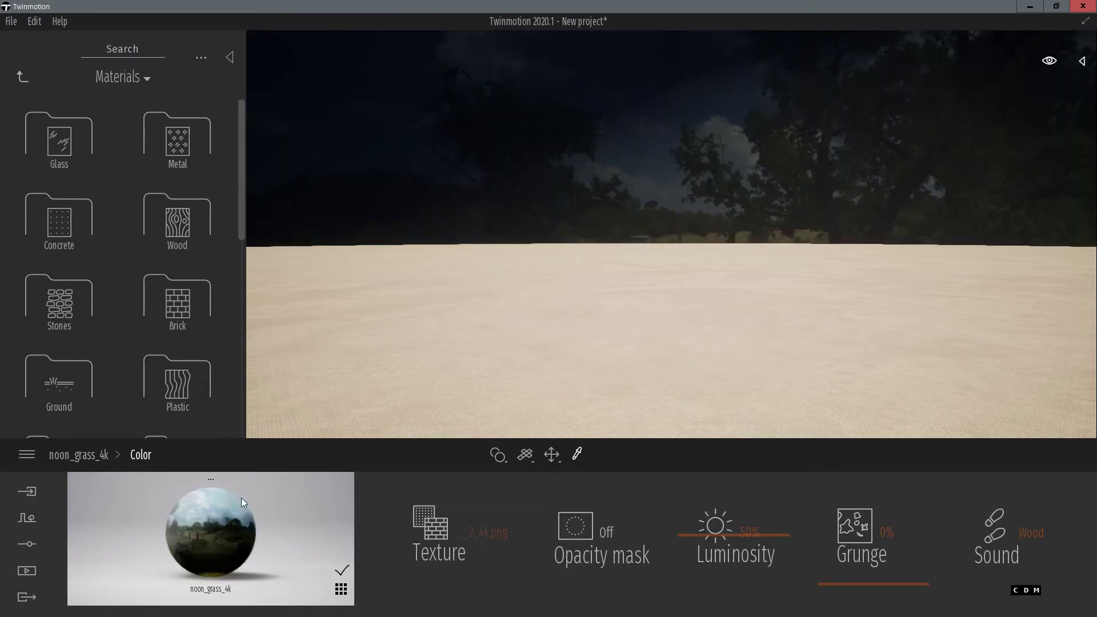
Load delta_2_4k.png as the sphere material's glow texture as well and set the glow to 100%
{"action": "left_click", "coordinate": [80, 456]}
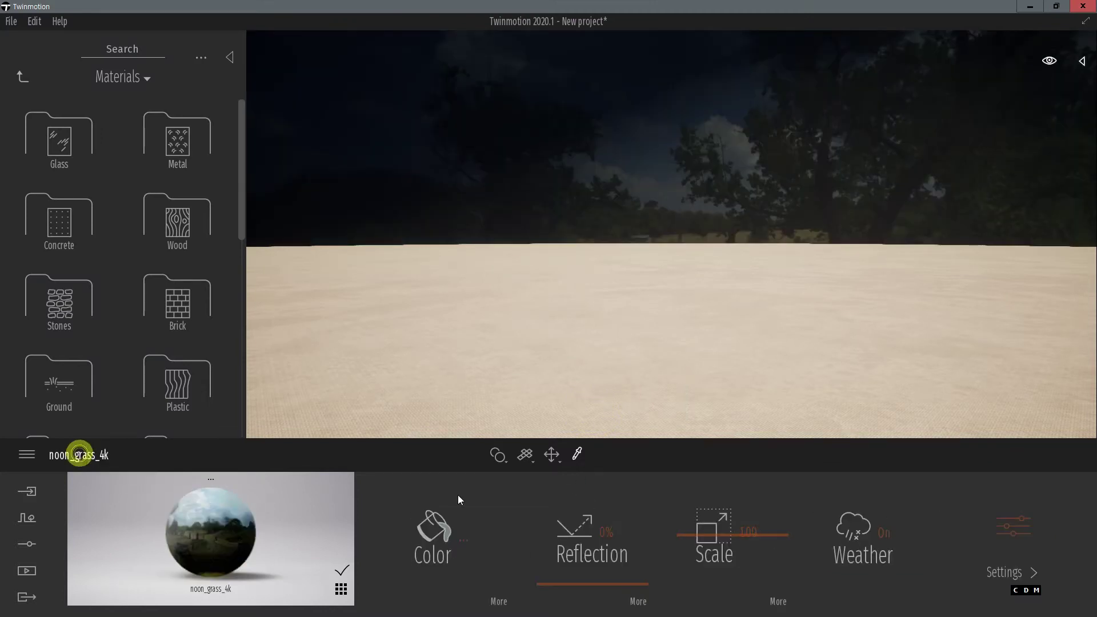
{"action": "left_click", "coordinate": [1010, 526]}
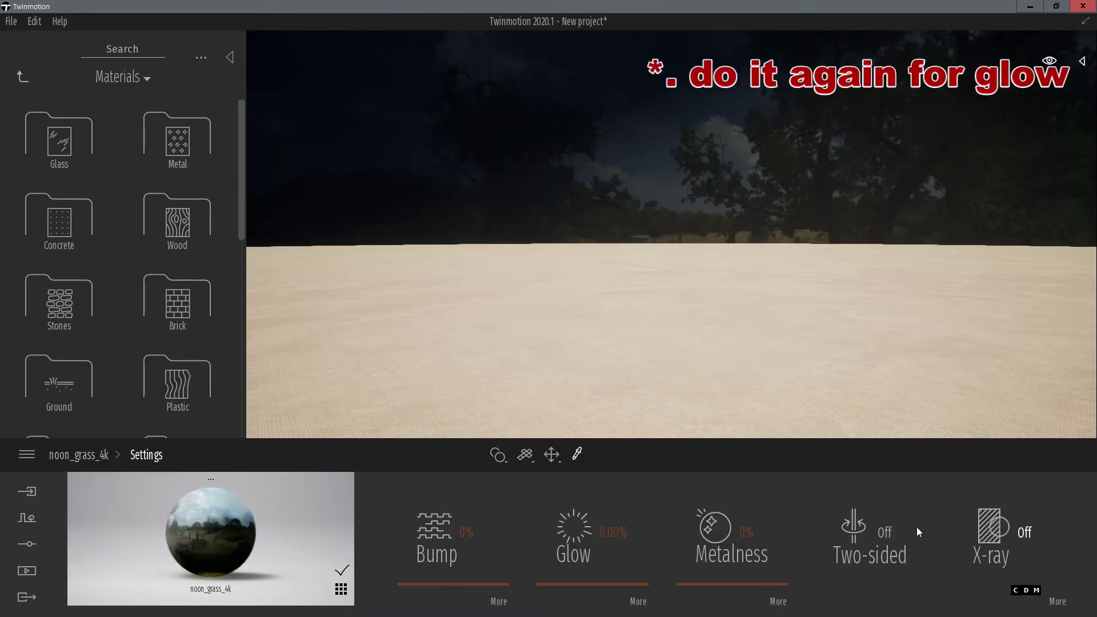
{"action": "left_click", "coordinate": [639, 602]}
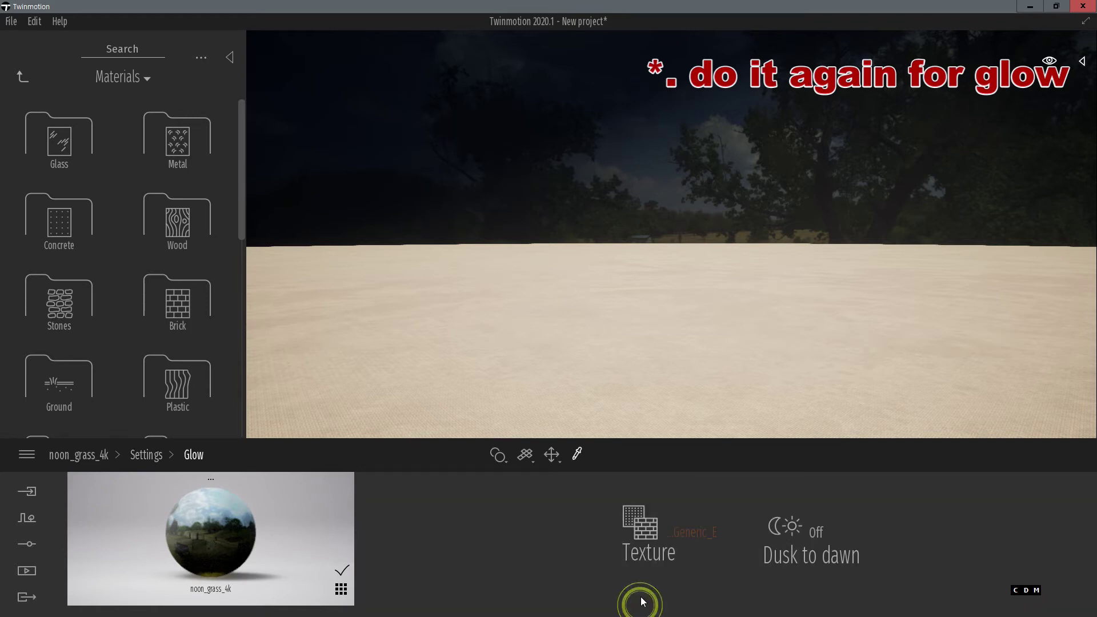
{"action": "right_click", "coordinate": [694, 533]}
{"action": "left_click", "coordinate": [659, 436]}
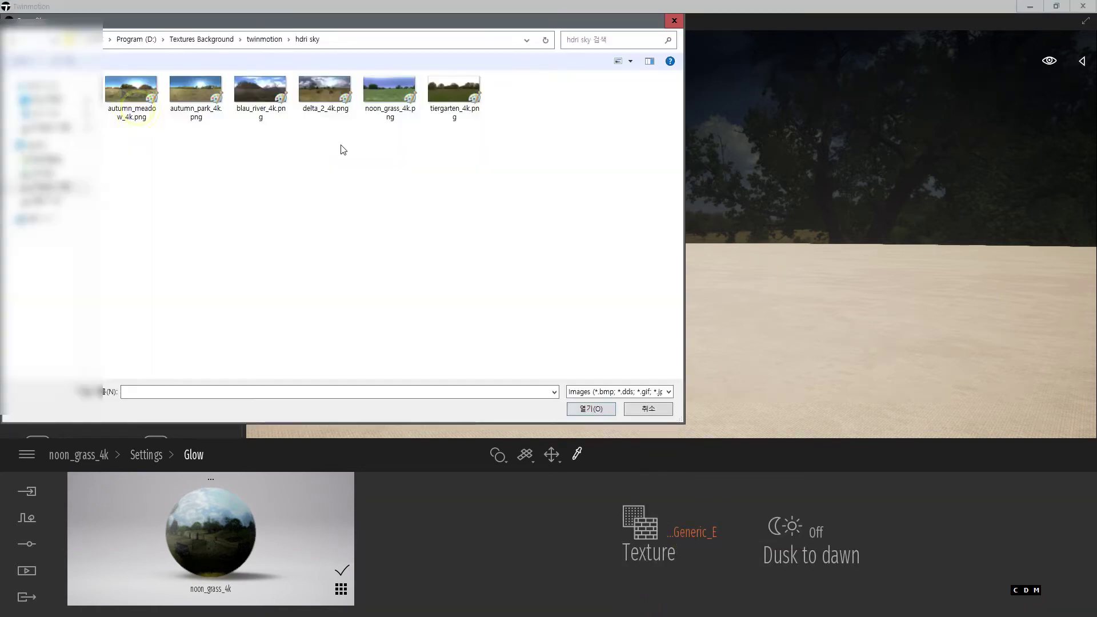
{"action": "left_click", "coordinate": [581, 409]}
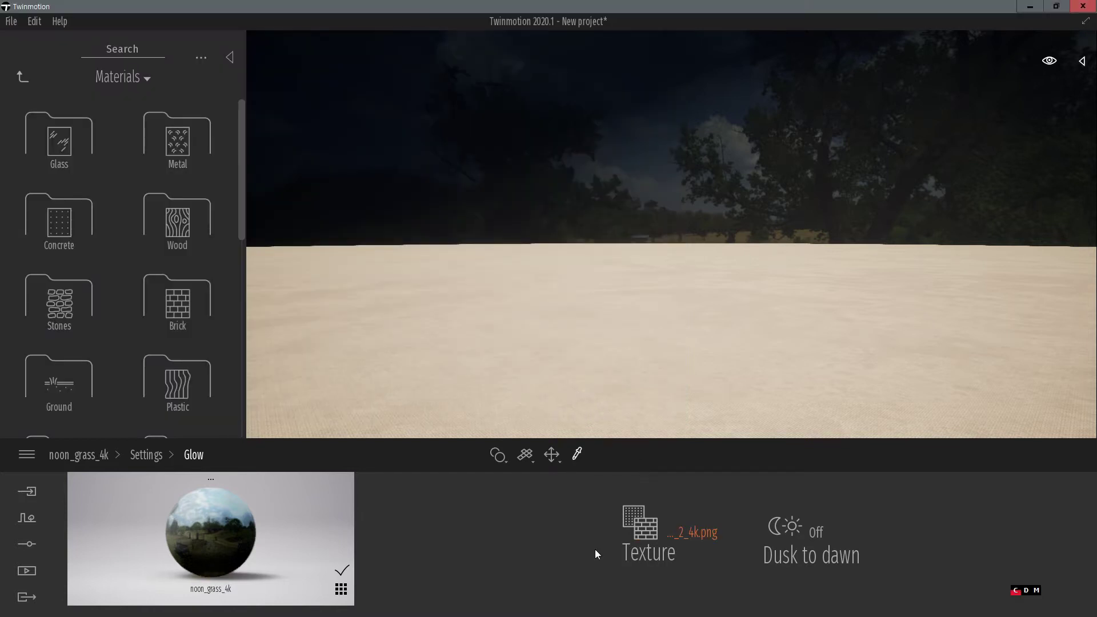
{"action": "left_click", "coordinate": [160, 454]}
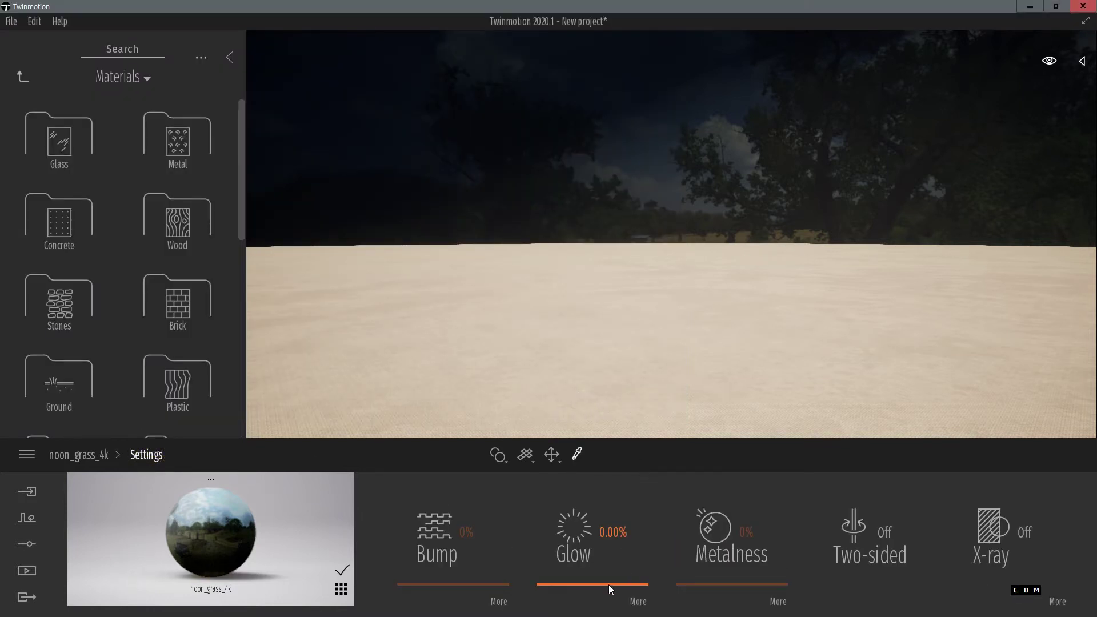
{"action": "left_click_drag", "start_coordinate": [609, 584], "coordinate": [622, 472]}
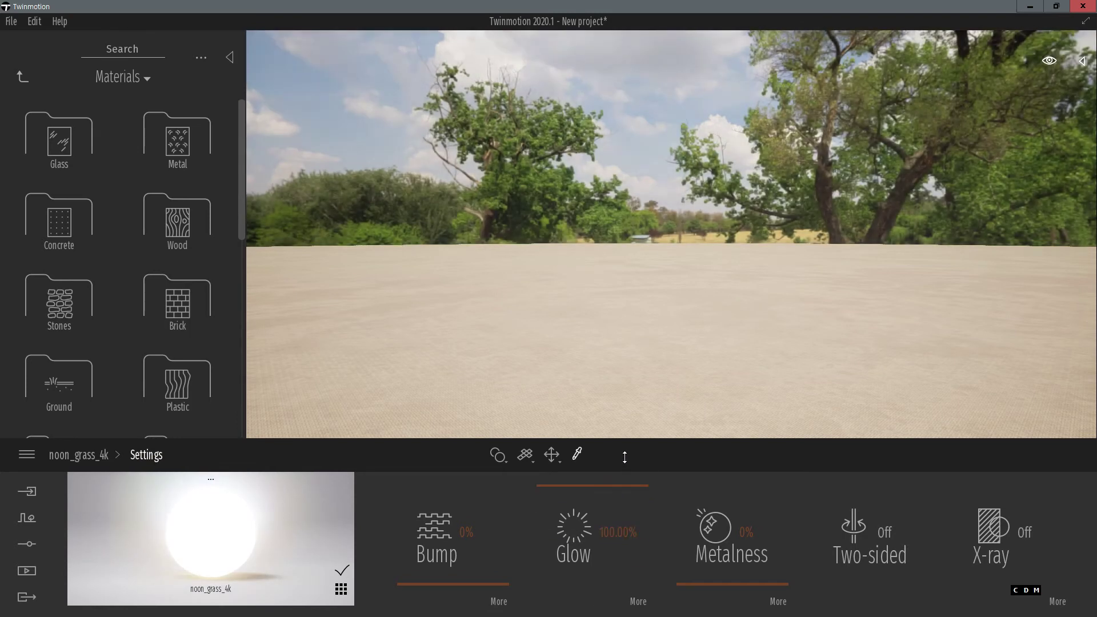
Set the luminosity of the sphere material's color to 100%
{"action": "left_click", "coordinate": [87, 455]}
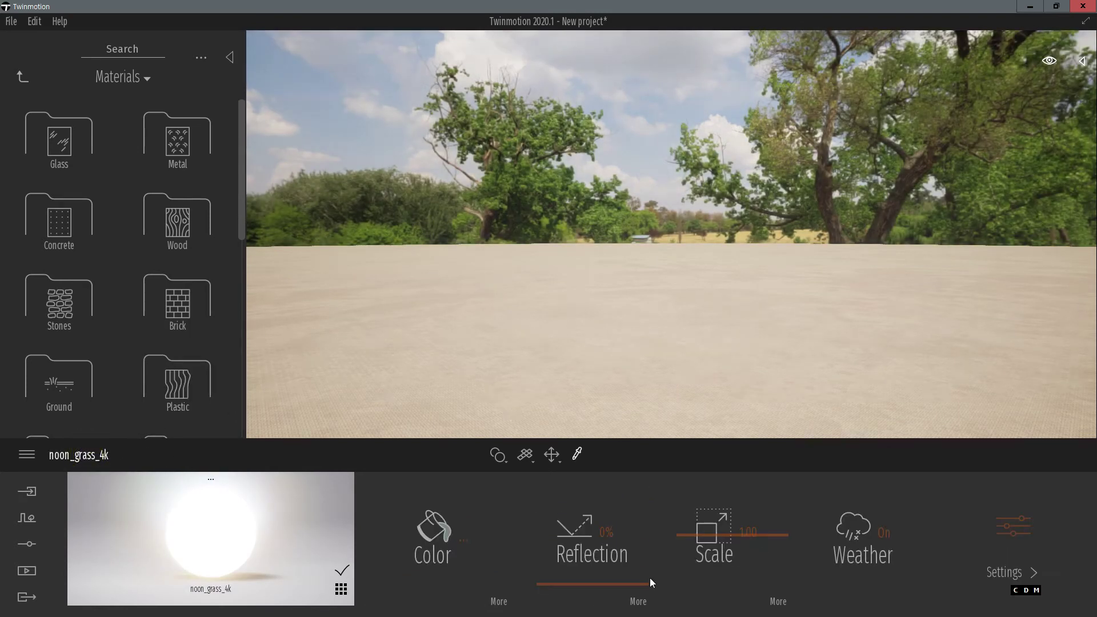
{"action": "left_click", "coordinate": [498, 602]}
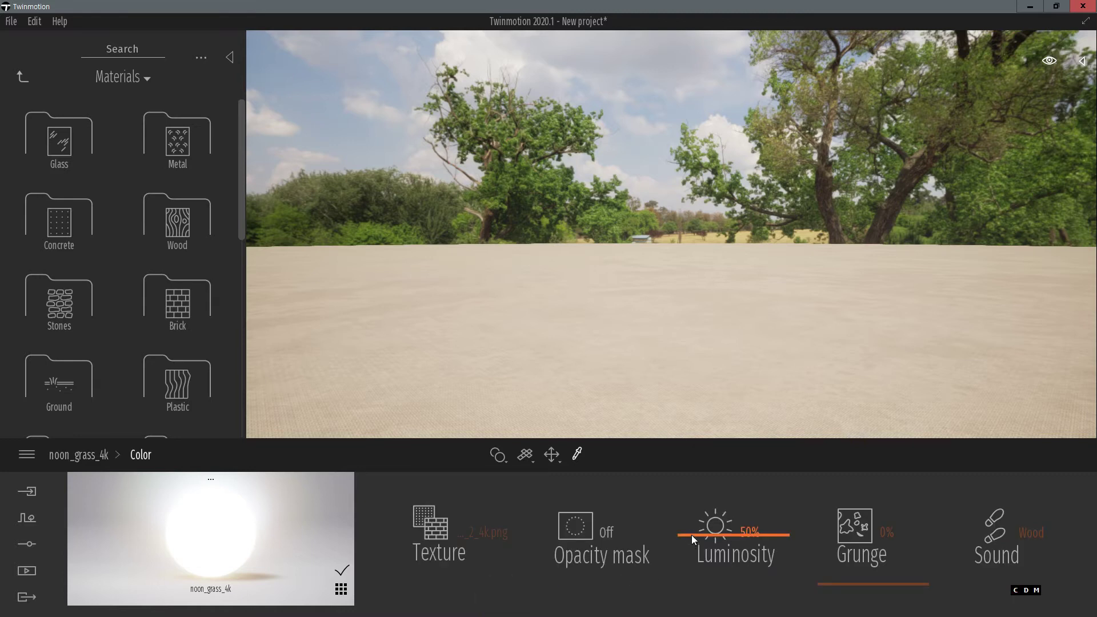
{"action": "left_click_drag", "start_coordinate": [692, 535], "coordinate": [698, 460]}
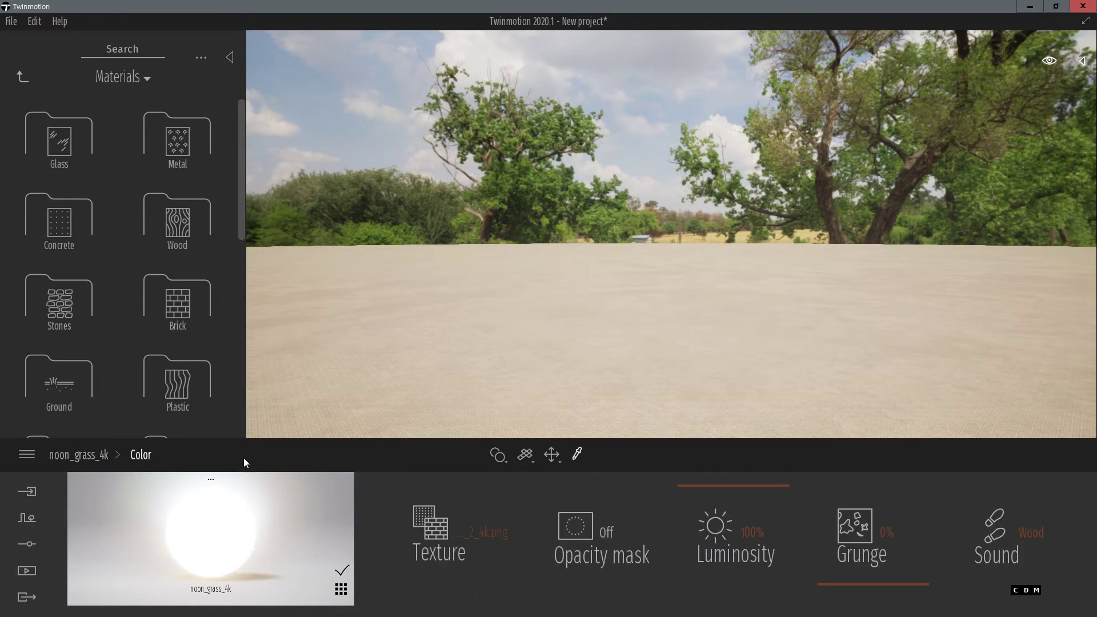
{"action": "left_click", "coordinate": [84, 455]}
Leave material picking and look around inside the dome to examine the sky and trees in every direction
{"action": "left_click", "coordinate": [233, 60]}
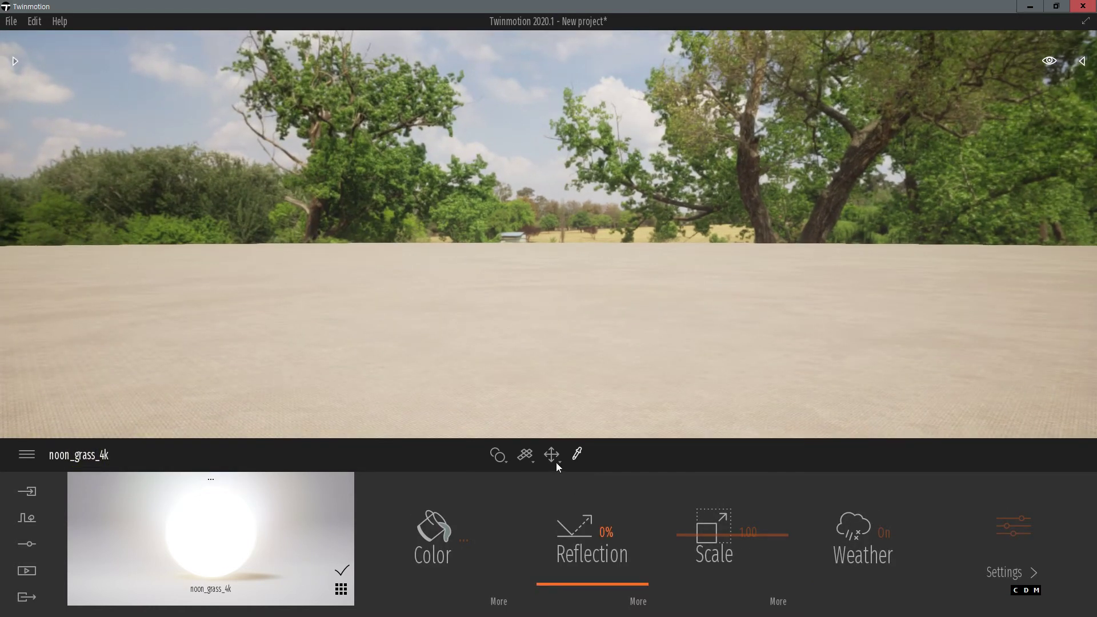
{"action": "left_click", "coordinate": [552, 455]}
{"action": "left_click", "coordinate": [618, 183]}
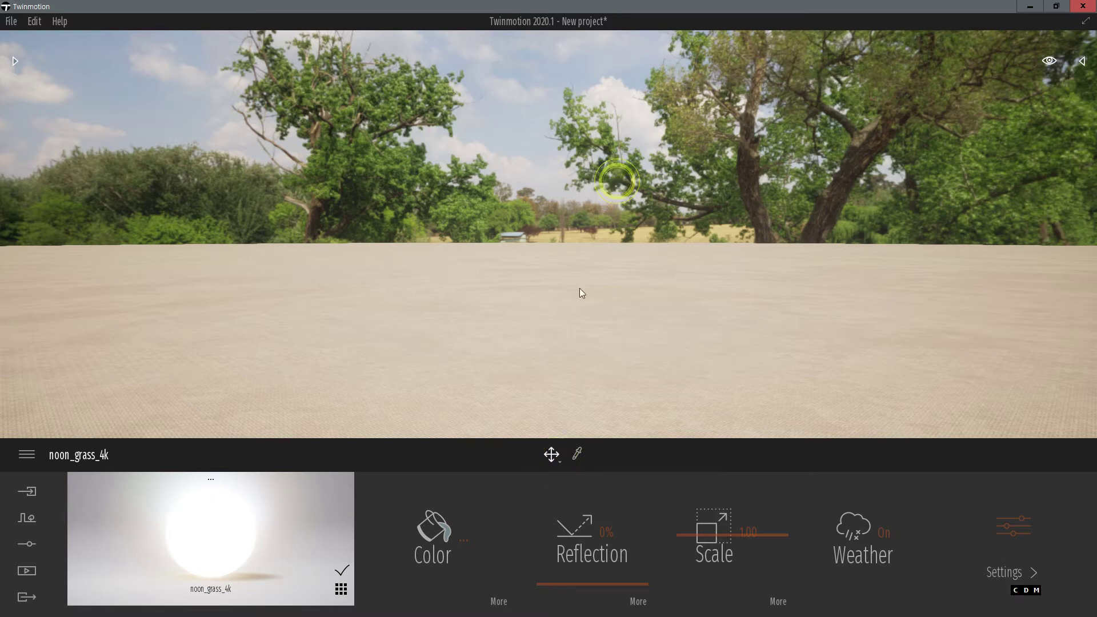
{"action": "right_click_drag", "start_coordinate": [580, 313], "coordinate": [431, 272]}
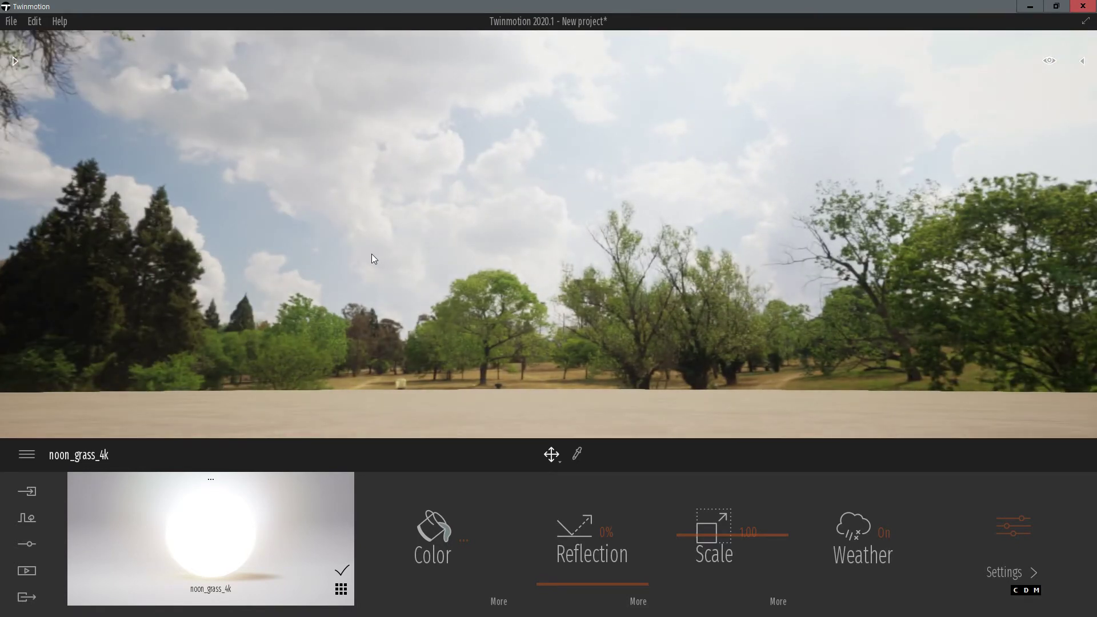
{"action": "right_click_drag", "start_coordinate": [372, 254], "coordinate": [483, 242]}
{"action": "right_click_drag", "start_coordinate": [240, 242], "coordinate": [283, 242]}
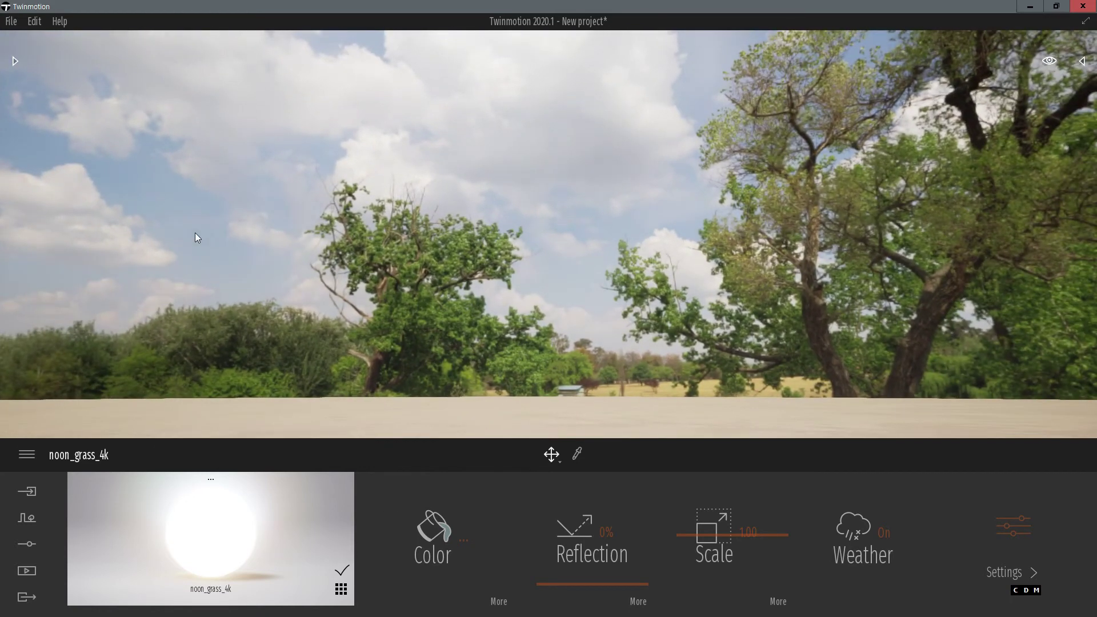
{"action": "right_click_drag", "start_coordinate": [197, 233], "coordinate": [167, 225]}
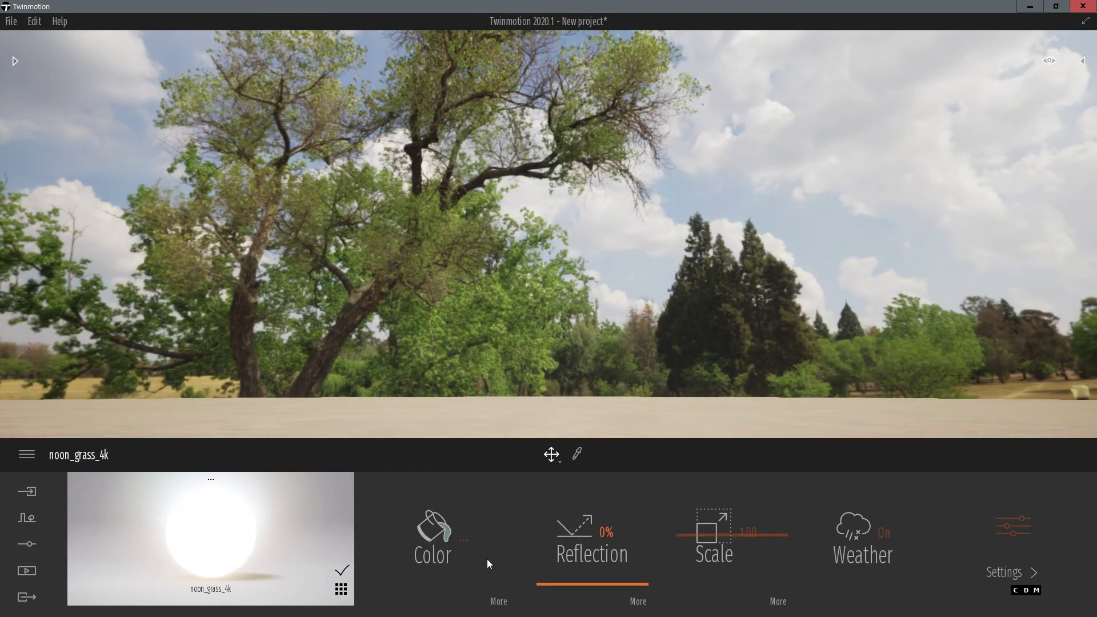
Replace the sphere material's color texture with noon_grass_4k.png
{"action": "left_click", "coordinate": [497, 601]}
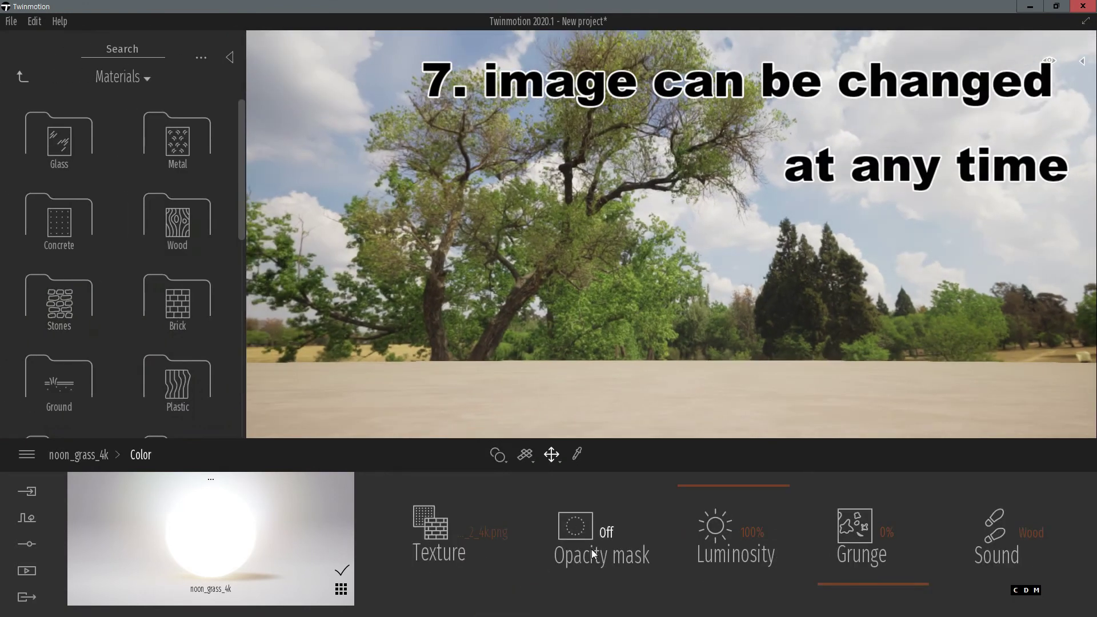
{"action": "left_click", "coordinate": [489, 534]}
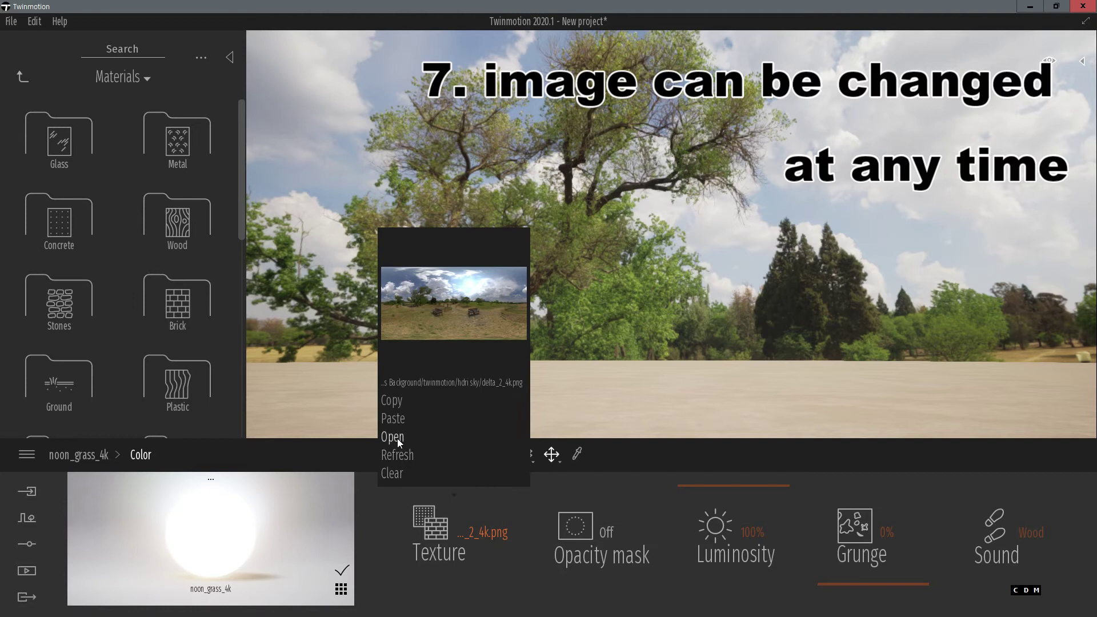
{"action": "left_click", "coordinate": [396, 438]}
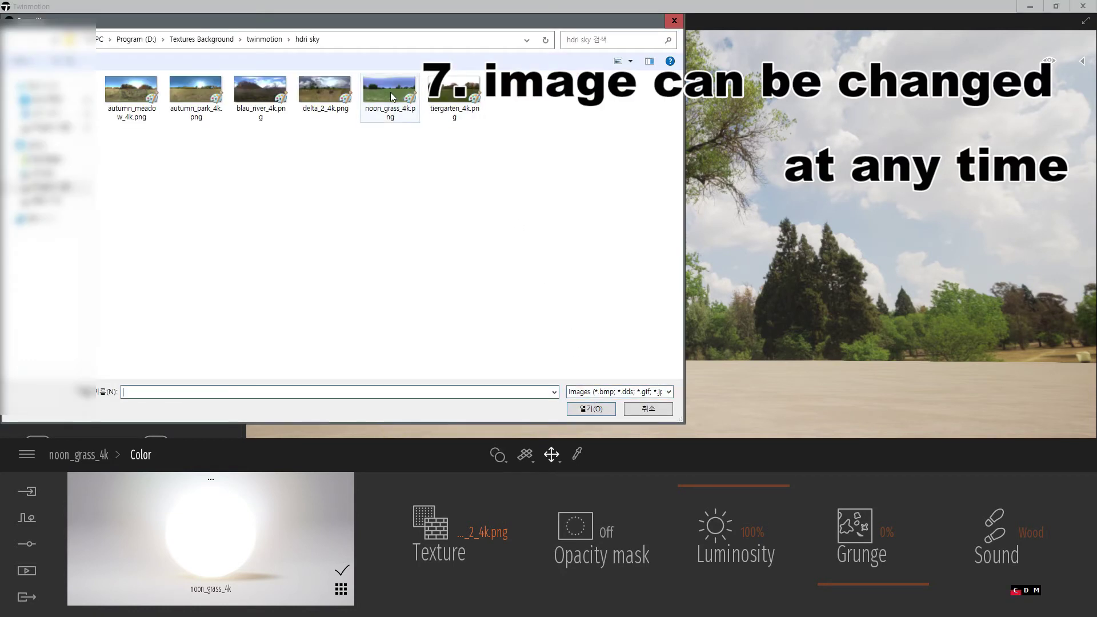
{"action": "left_click", "coordinate": [390, 91]}
{"action": "left_click", "coordinate": [591, 409]}
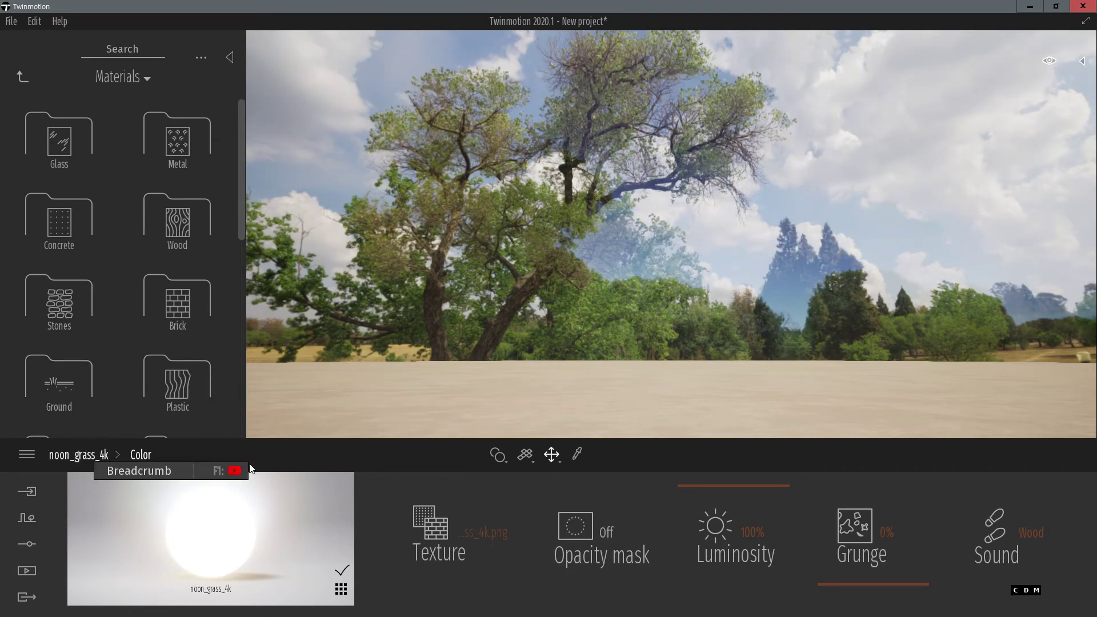
Replace the sphere material's glow texture with noon_grass_4k.png
{"action": "left_click", "coordinate": [70, 457]}
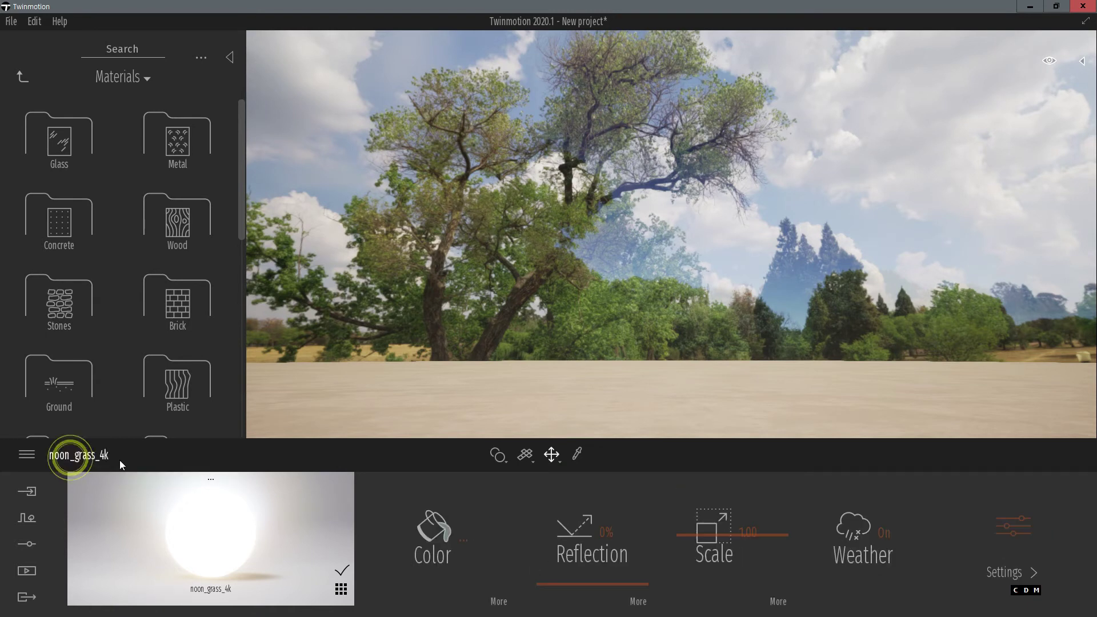
{"action": "left_click", "coordinate": [1002, 527]}
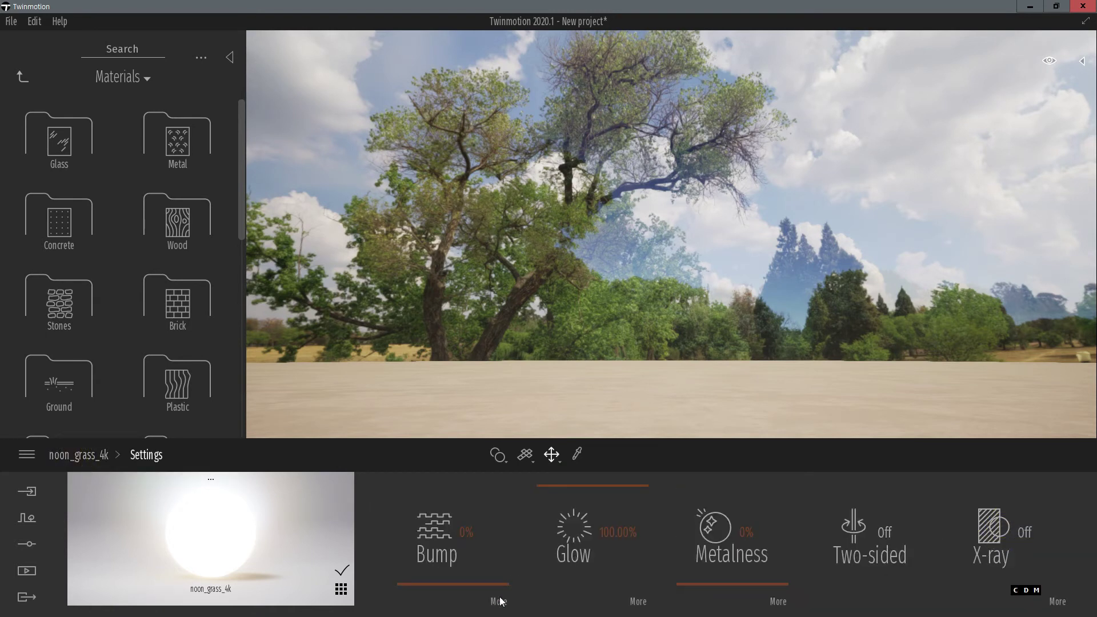
{"action": "left_click", "coordinate": [637, 599]}
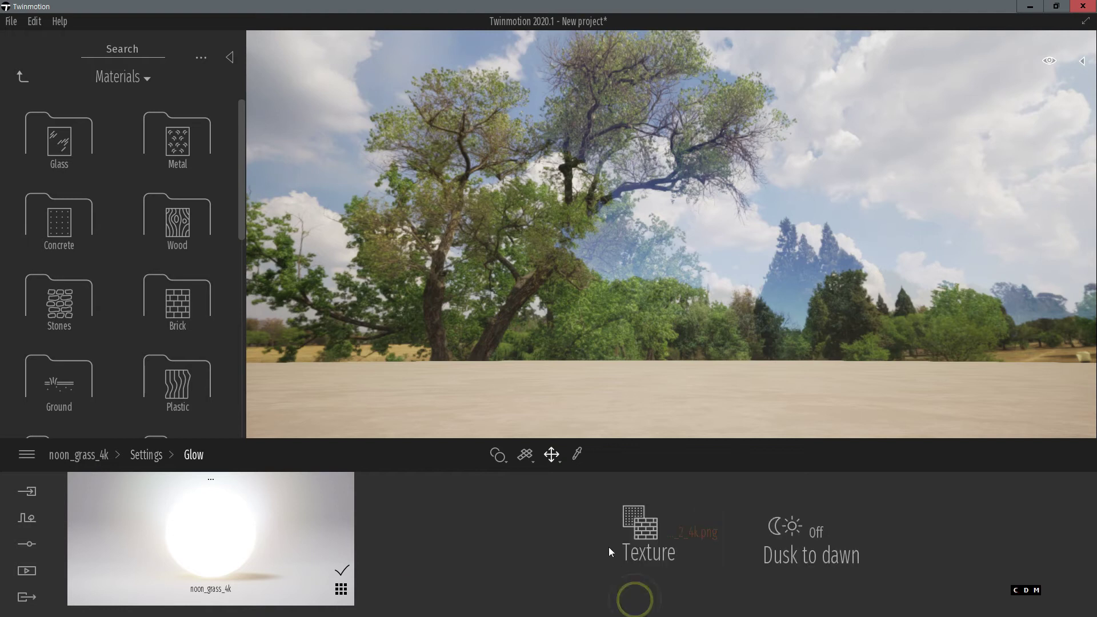
{"action": "left_click", "coordinate": [681, 529]}
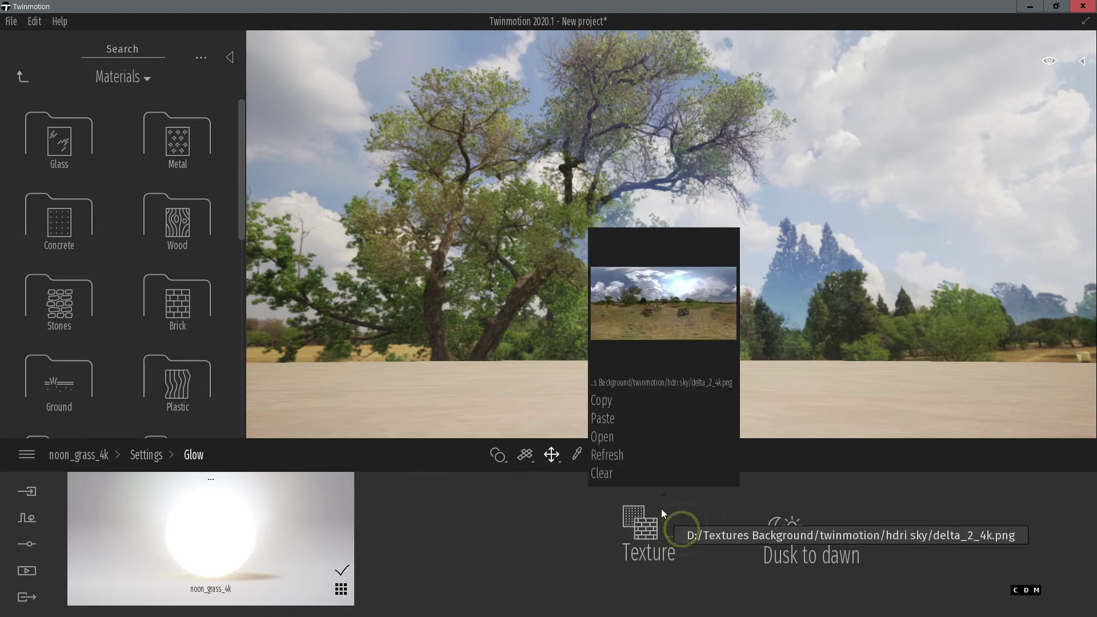
{"action": "left_click", "coordinate": [608, 434]}
{"action": "left_click", "coordinate": [395, 92]}
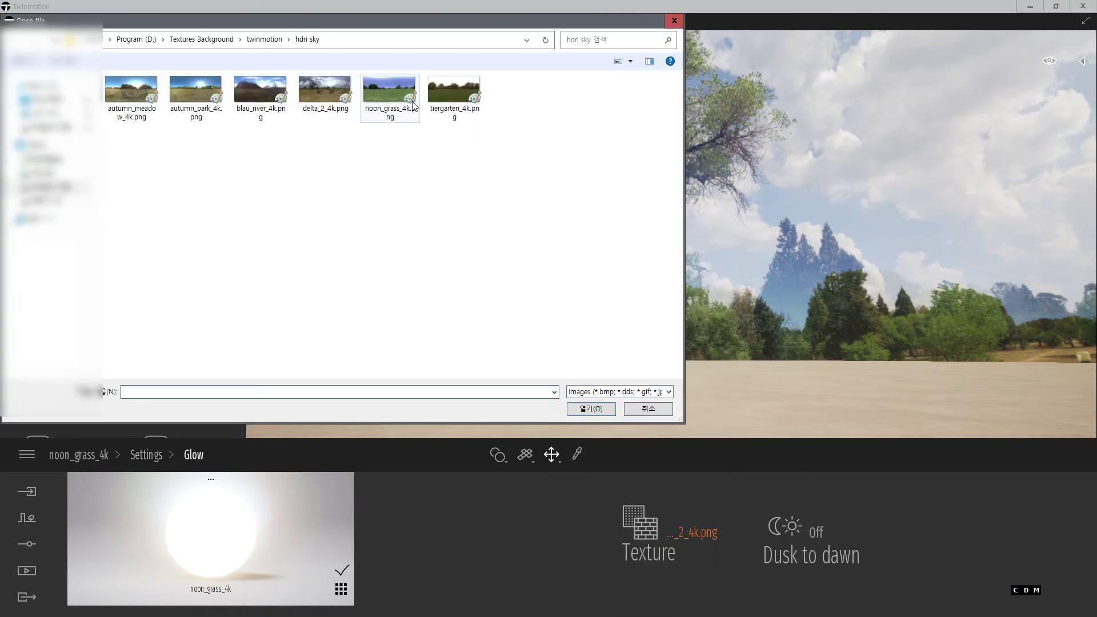
{"action": "left_click", "coordinate": [591, 409]}
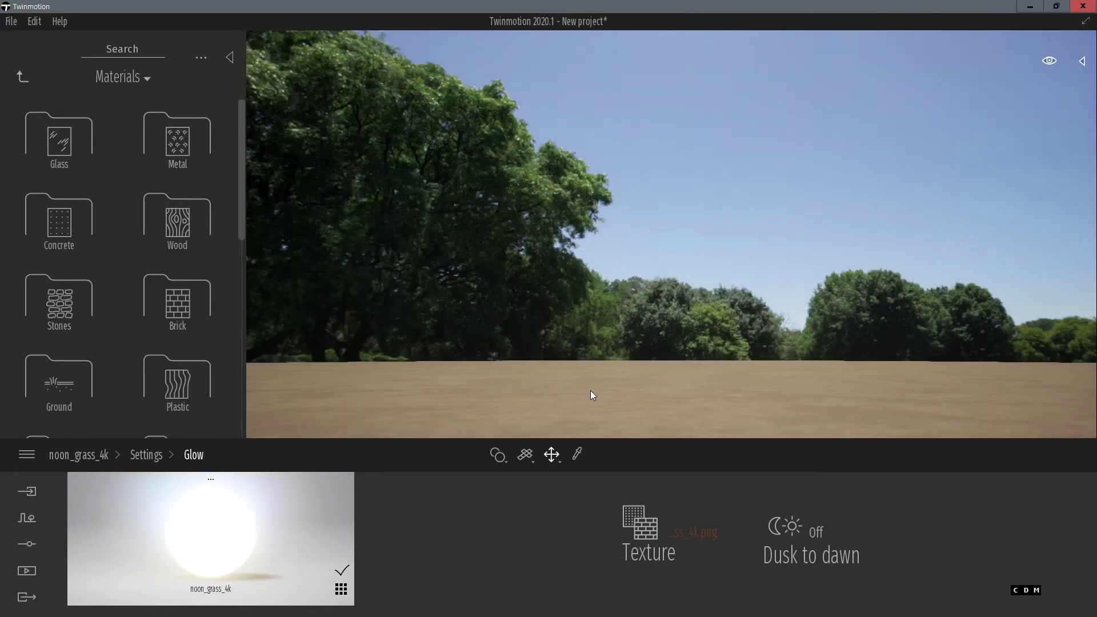
Hide the materials library and look around the dome to examine the new sky image
{"action": "left_click", "coordinate": [230, 57]}
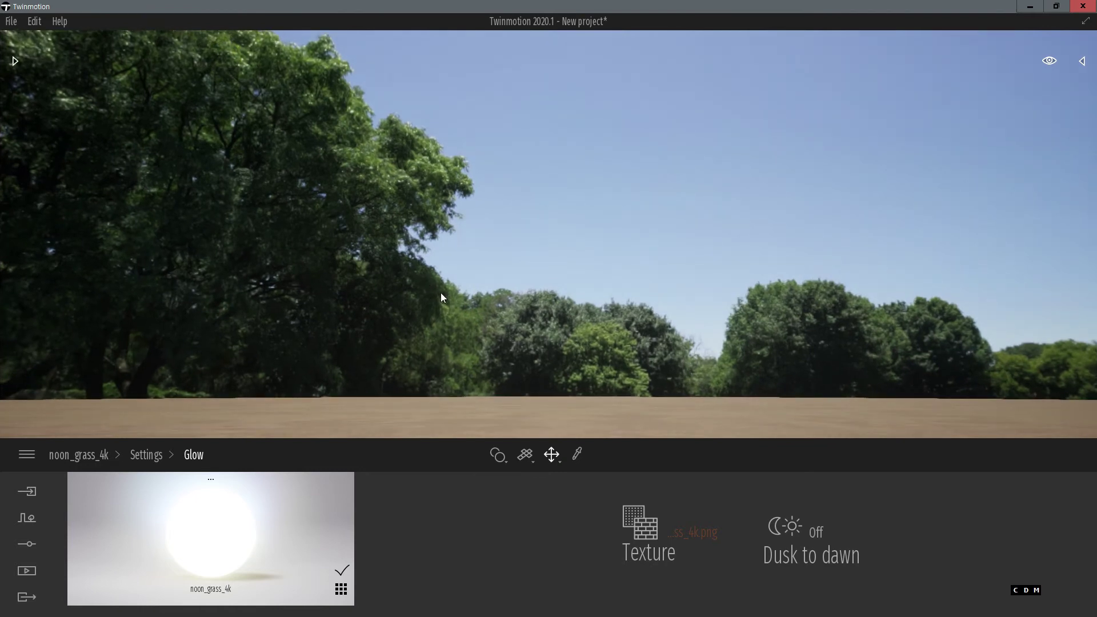
{"action": "right_click_drag", "start_coordinate": [441, 293], "coordinate": [680, 302]}
{"action": "right_click_drag", "start_coordinate": [400, 293], "coordinate": [553, 278]}
{"action": "left_click", "coordinate": [430, 218]}
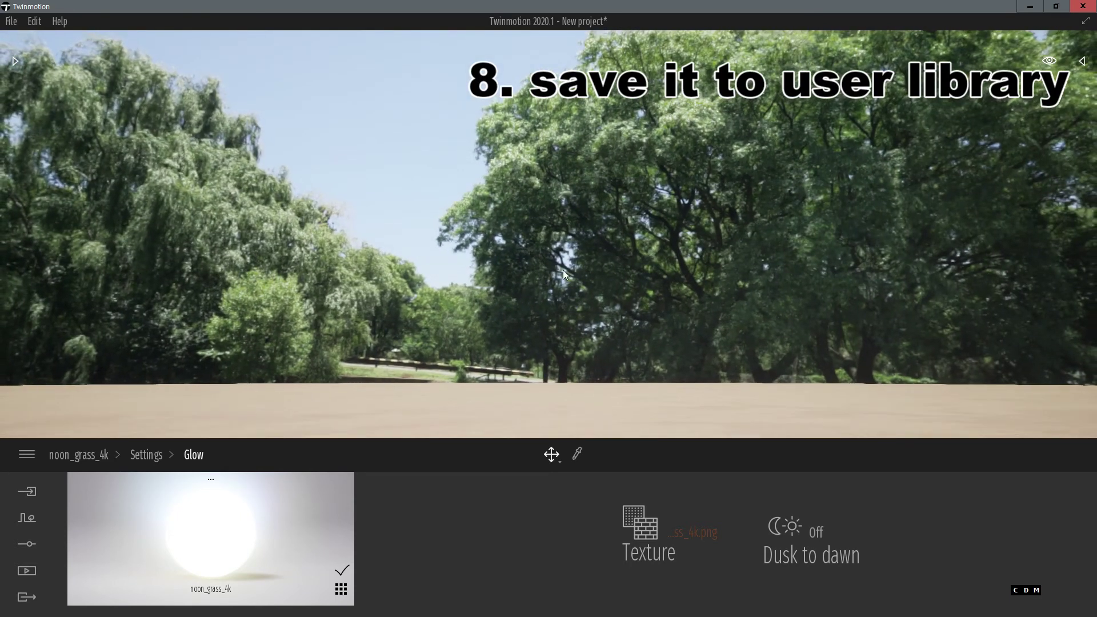
Set the navigation speed to the car level, back out of the dome and circle around it to examine the sky image from outside
{"action": "left_click", "coordinate": [1048, 60]}
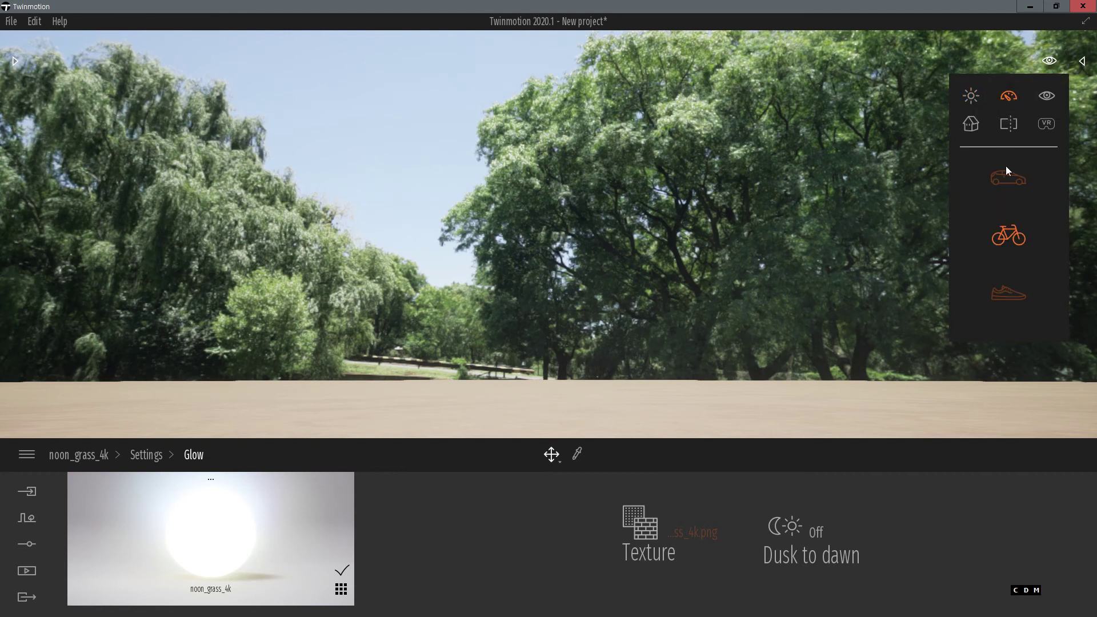
{"action": "left_click", "coordinate": [1007, 171]}
{"action": "mouse_move", "coordinate": [548, 241]}
{"action": "right_mouse_down"}
{"action": "mouse_move", "coordinate": [578, 204]}
{"action": "mouse_move", "coordinate": [579, 153]}
{"action": "mouse_move", "coordinate": [547, 193]}
{"action": "right_mouse_up"}
{"action": "key", "text": "s"}
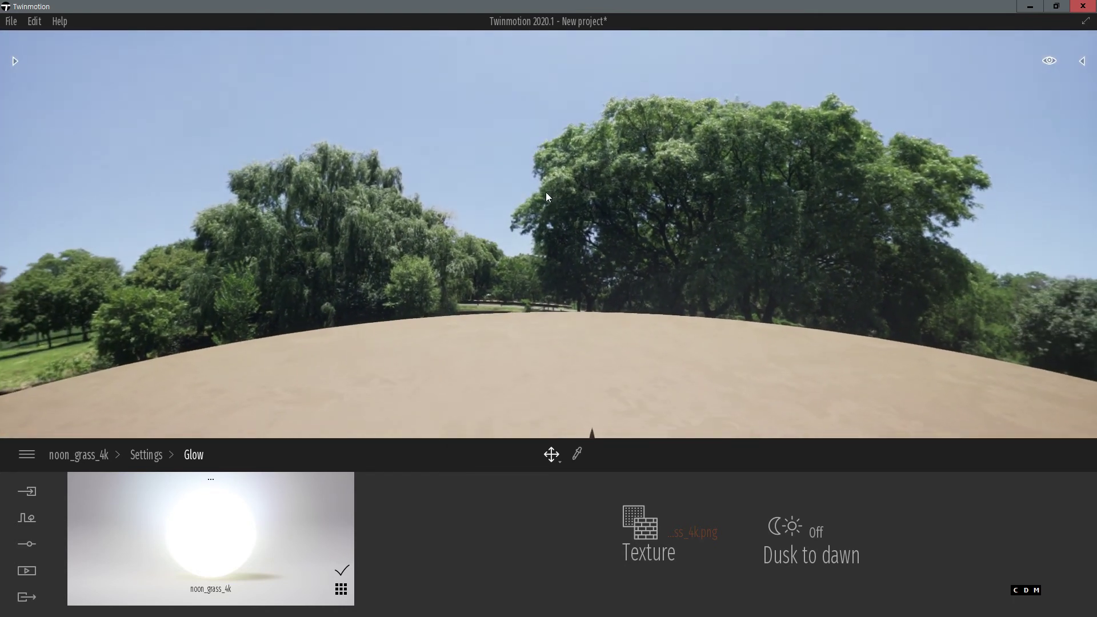
{"action": "key", "text": "s"}
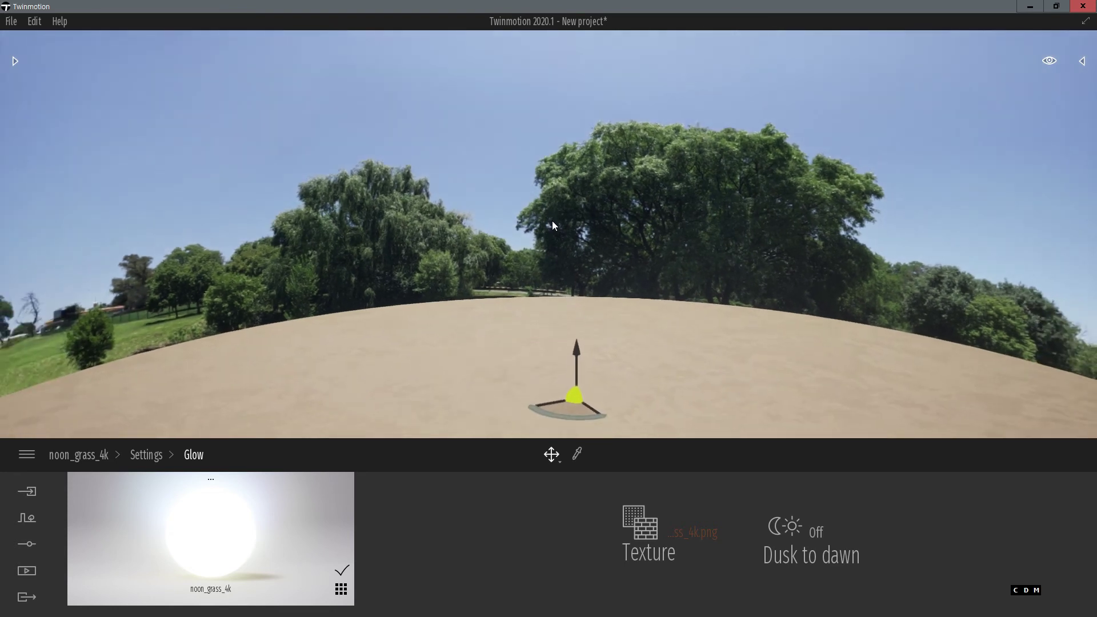
{"action": "key", "text": "s"}
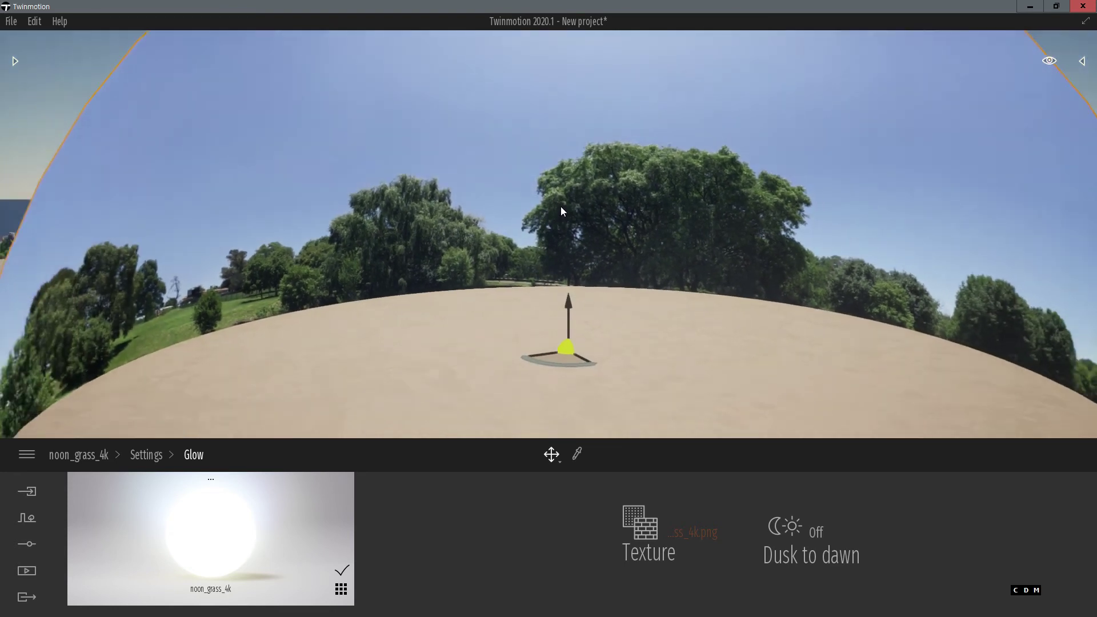
{"action": "key", "text": "s"}
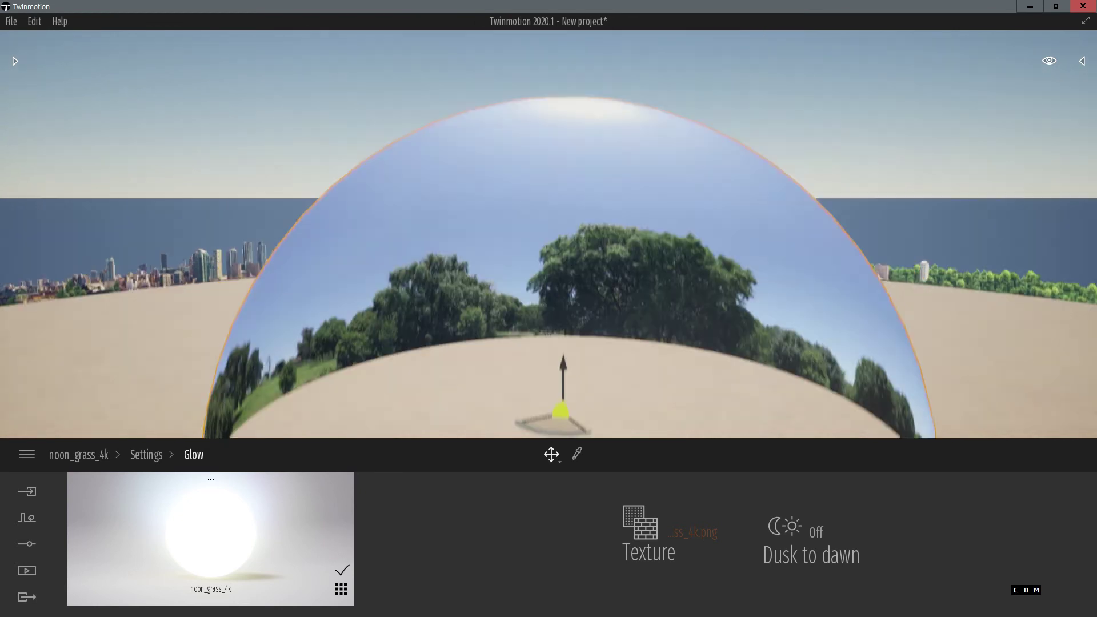
{"action": "mouse_move", "coordinate": [551, 240]}
{"action": "middle_mouse_down"}
{"action": "mouse_move", "coordinate": [551, 300]}
{"action": "mouse_move", "coordinate": [557, 187]}
{"action": "middle_mouse_up"}
{"action": "key", "text": "s"}
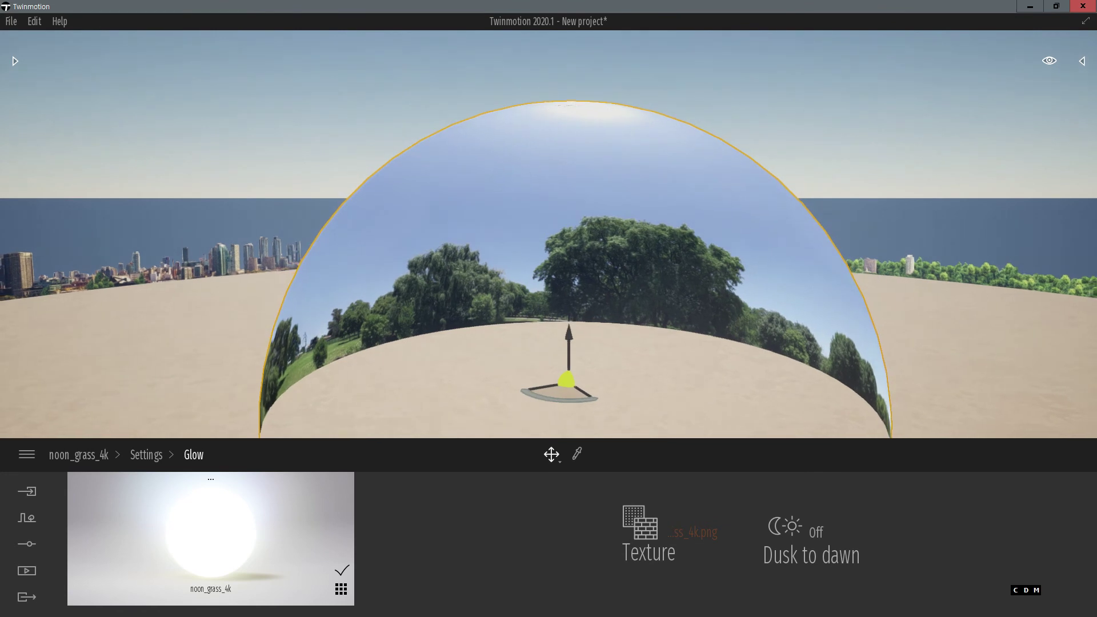
{"action": "key", "text": "w"}
{"action": "middle_click_drag", "start_coordinate": [515, 216], "coordinate": [725, 211], "text": "shift"}
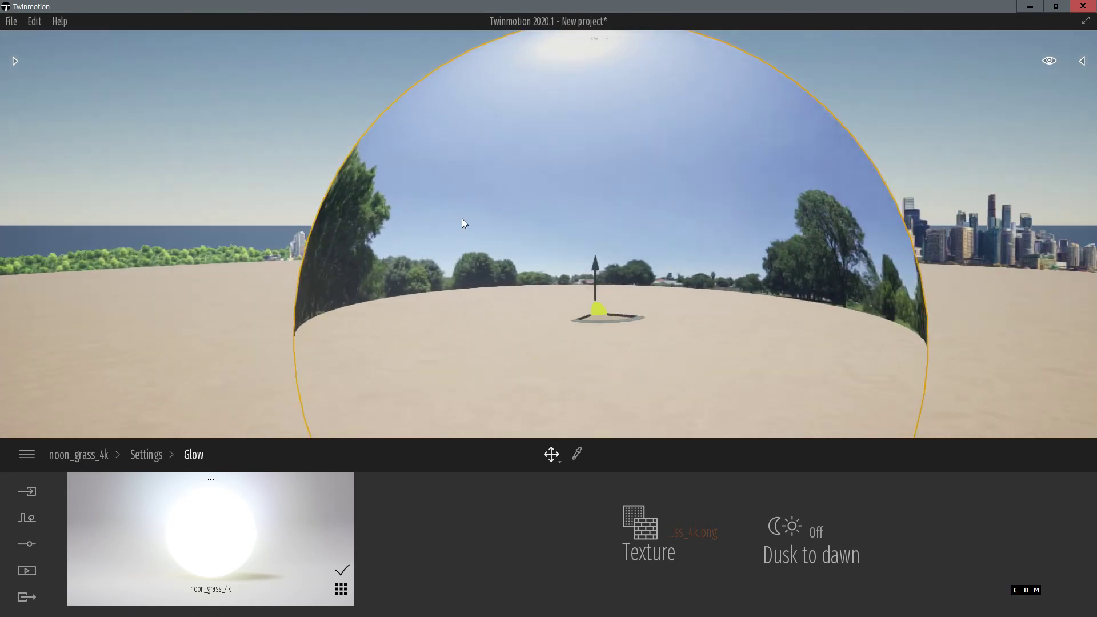
{"action": "middle_click_drag", "start_coordinate": [462, 222], "coordinate": [617, 220], "text": "shift"}
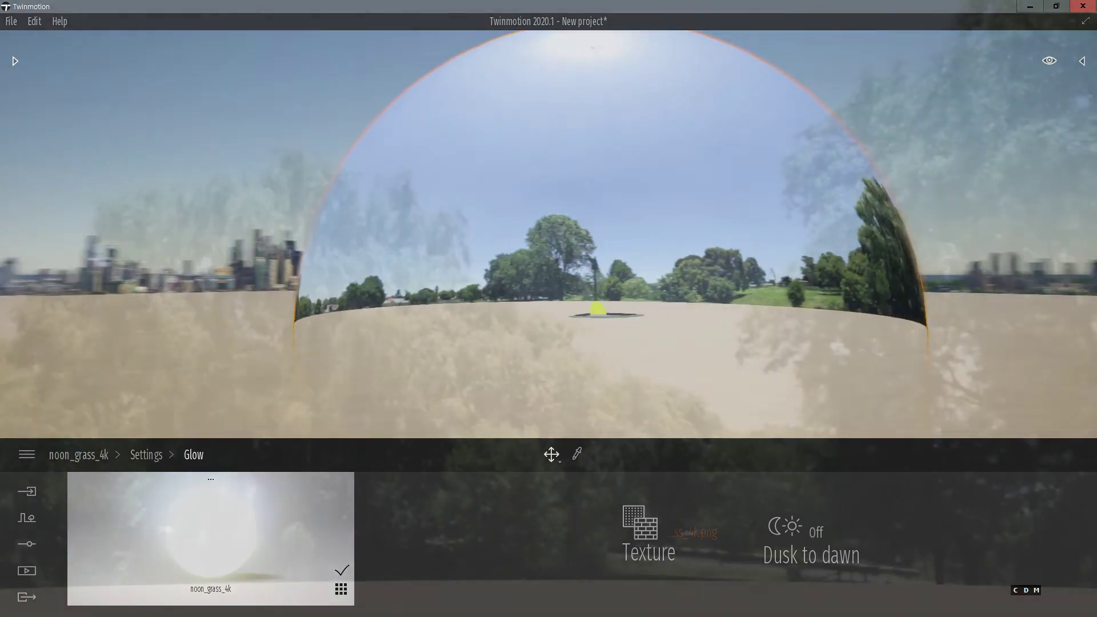